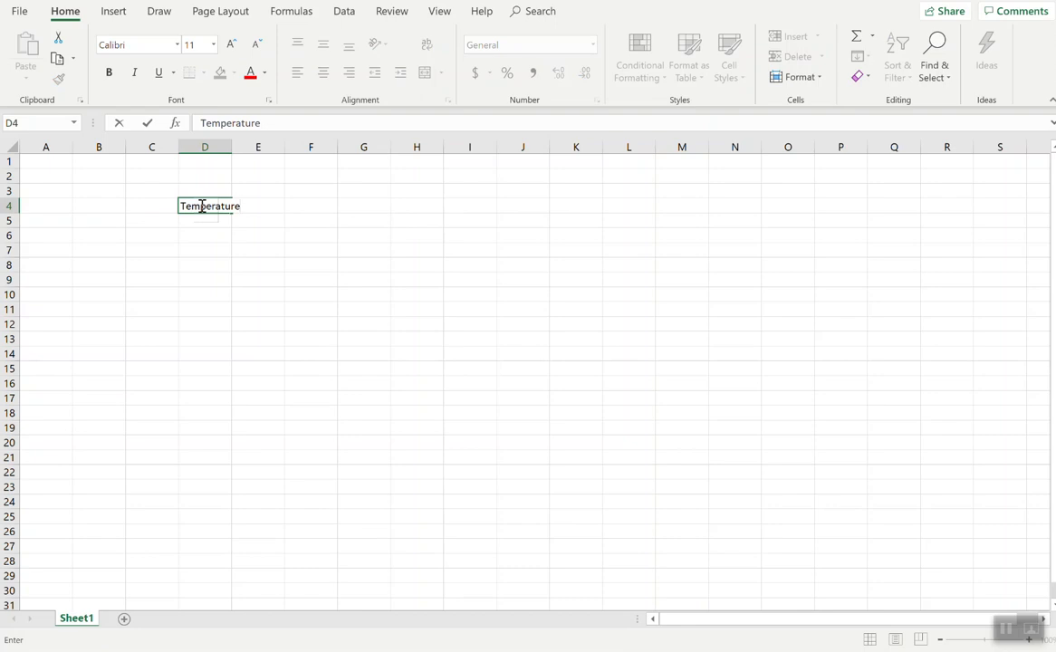
Step: Confirm the Temperature heading in D4 and merge and center it across cells D4:F4
{"action": "left_click", "coordinate": [200, 266]}
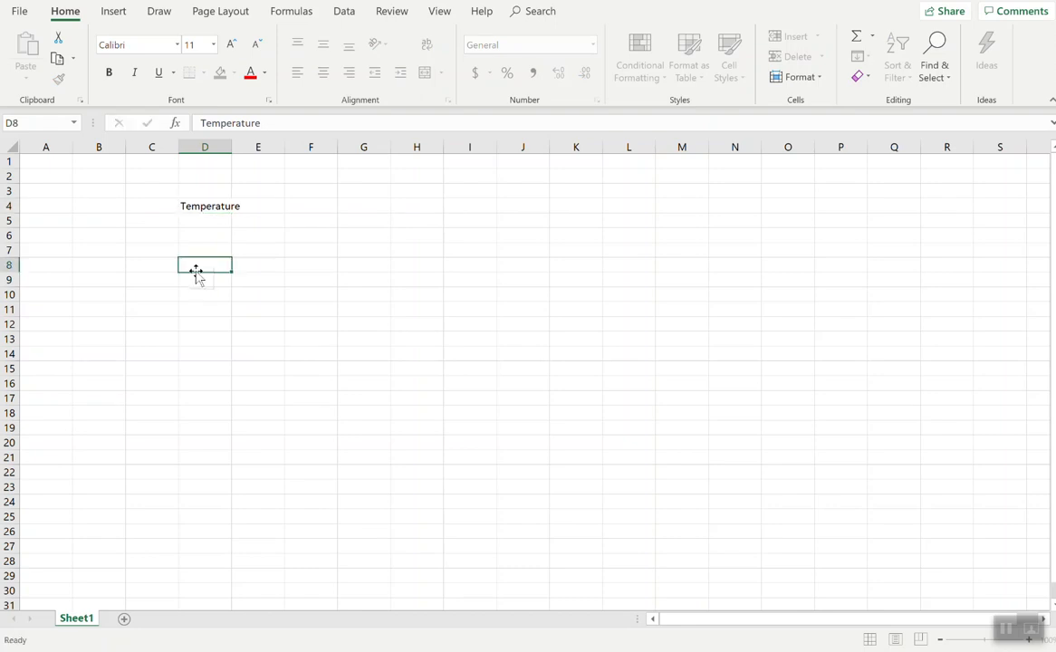
{"action": "left_click", "coordinate": [211, 208]}
{"action": "left_click_drag", "start_coordinate": [211, 208], "coordinate": [305, 209]}
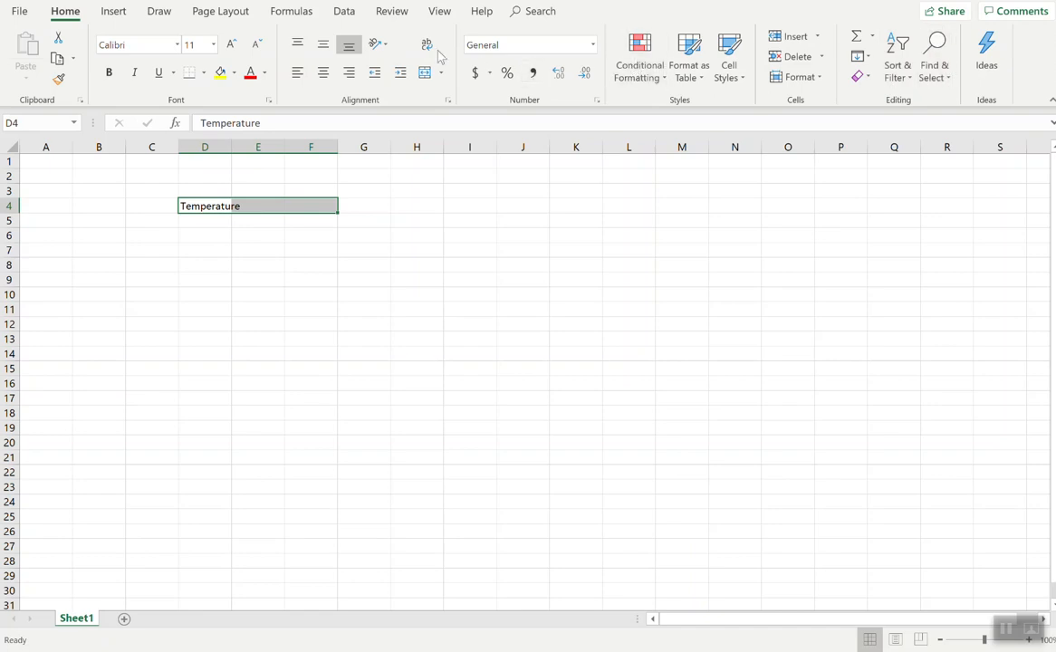
{"action": "left_click", "coordinate": [390, 14]}
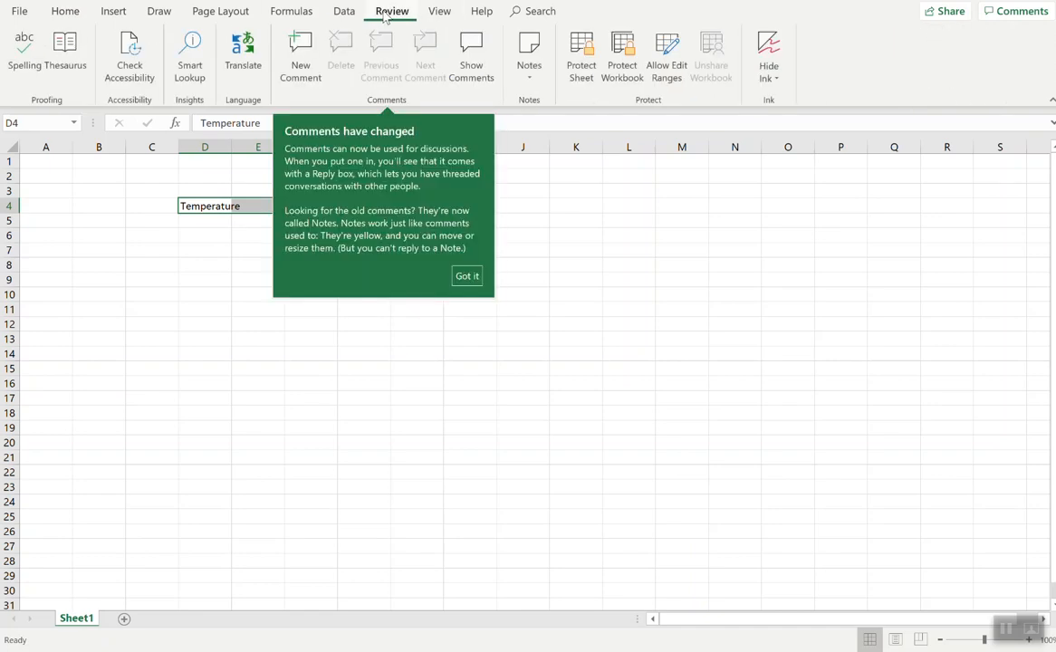
{"action": "left_click", "coordinate": [349, 13]}
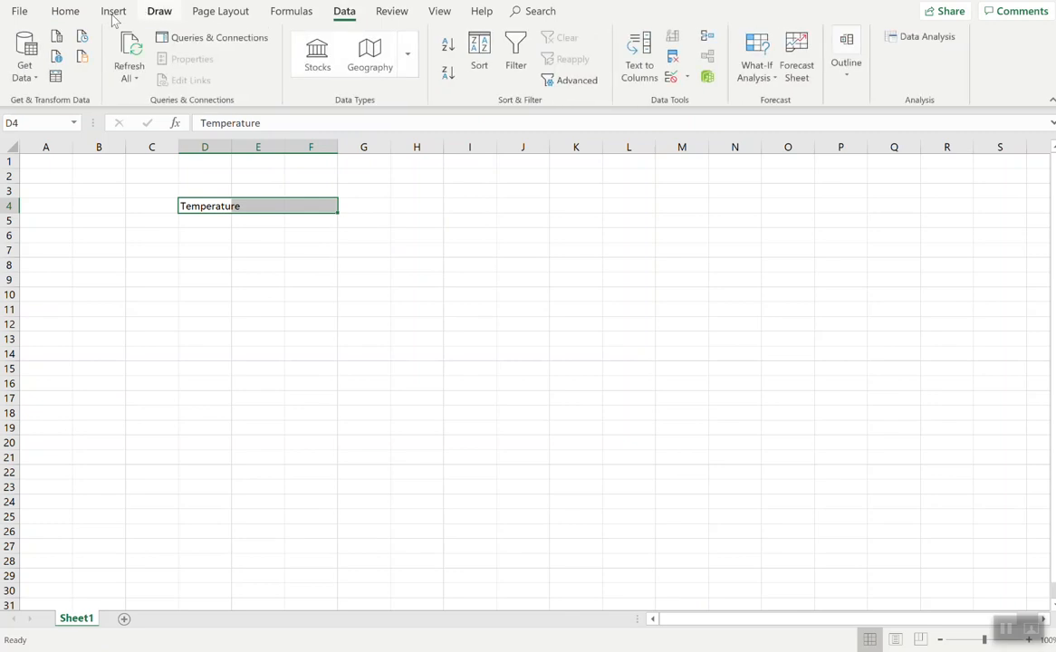
{"action": "left_click", "coordinate": [65, 12]}
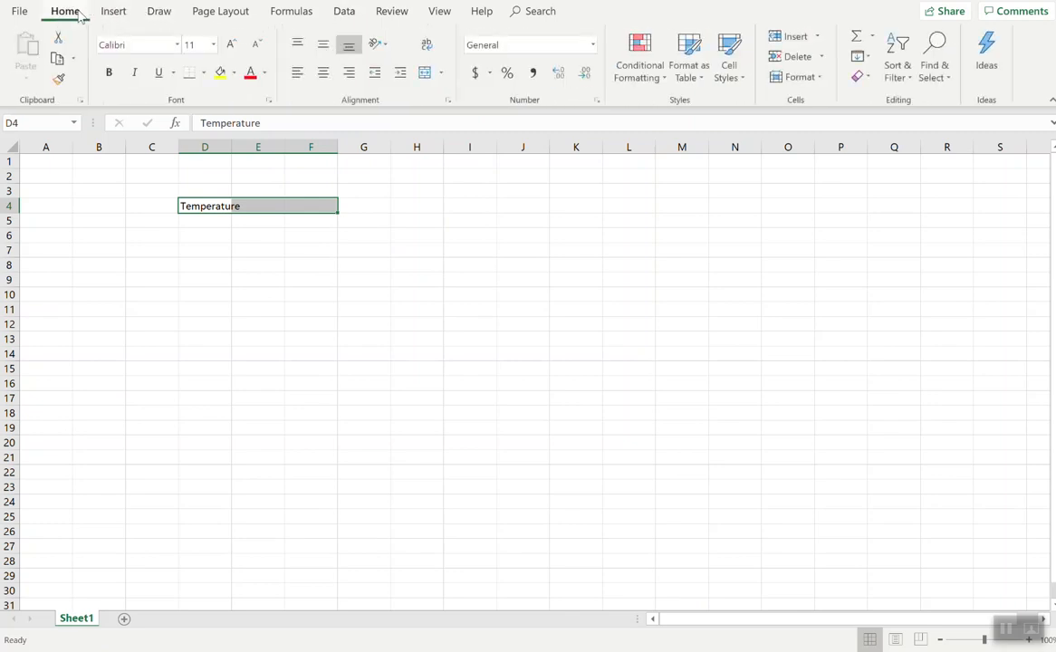
{"action": "left_click", "coordinate": [19, 11]}
{"action": "left_click", "coordinate": [20, 17]}
{"action": "left_click", "coordinate": [449, 14]}
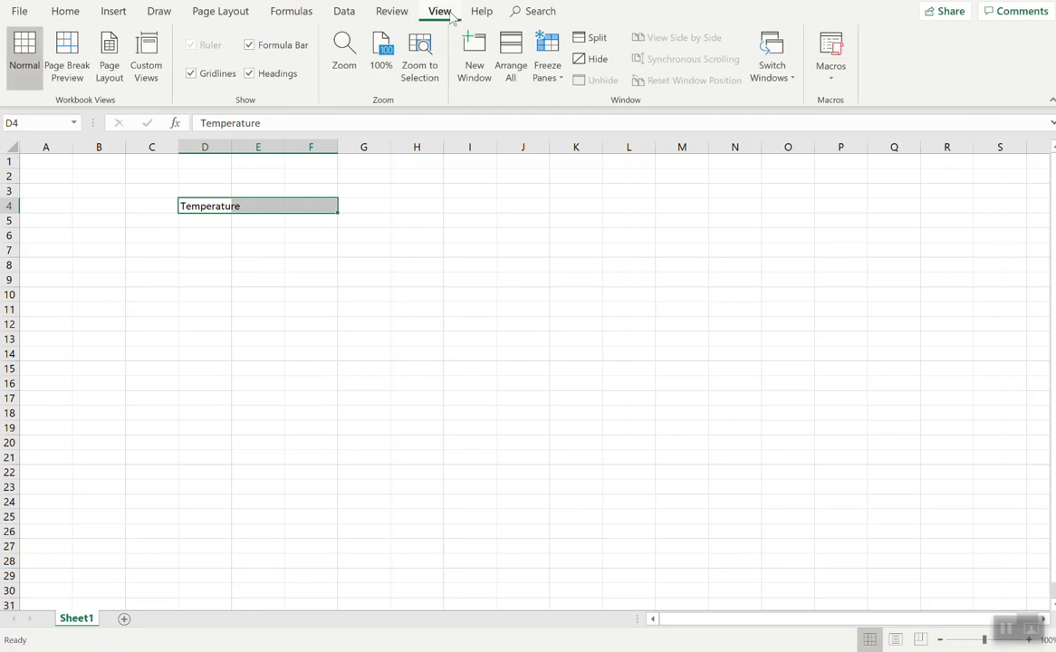
{"action": "left_click", "coordinate": [80, 14]}
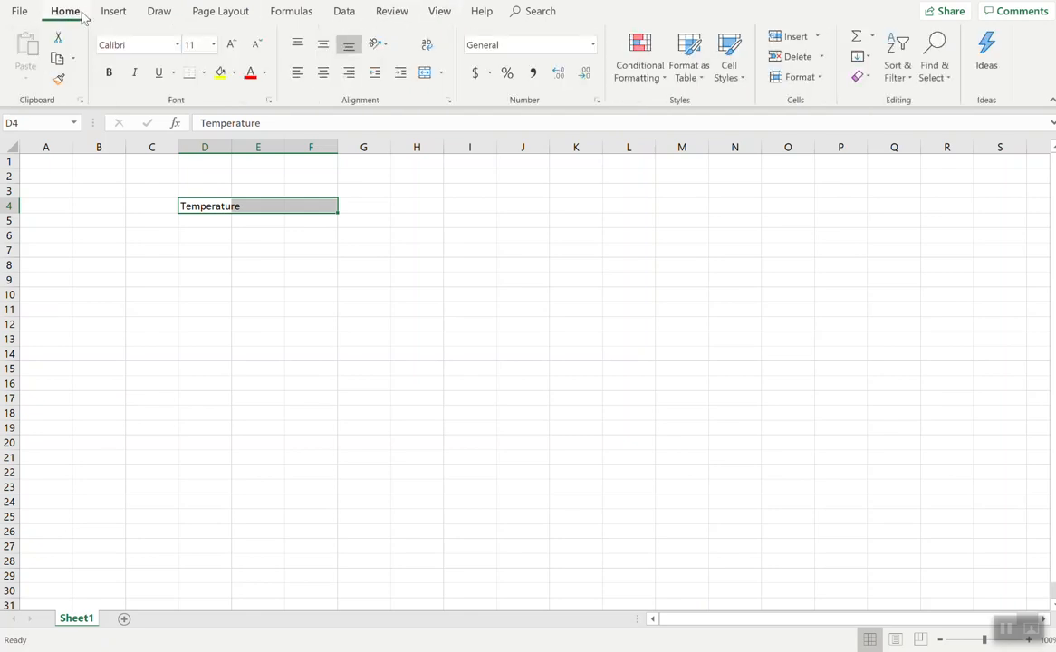
{"action": "left_click", "coordinate": [443, 80]}
{"action": "left_click", "coordinate": [445, 92]}
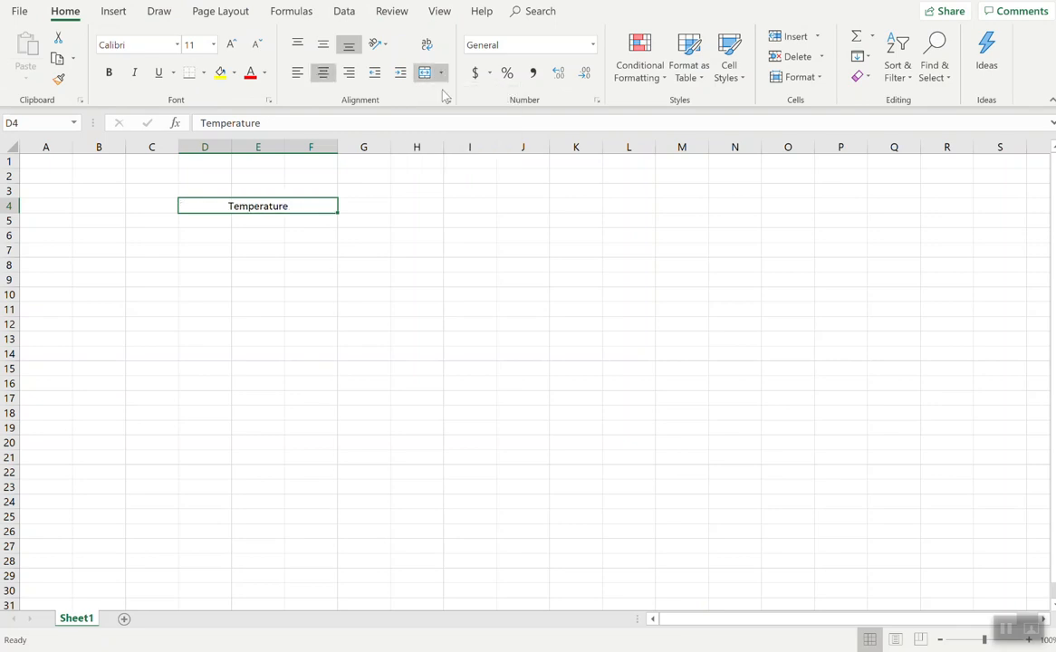
Step: Extend the merged and centered Temperature heading so that it spans cells D4:G4
{"action": "left_click", "coordinate": [442, 75]}
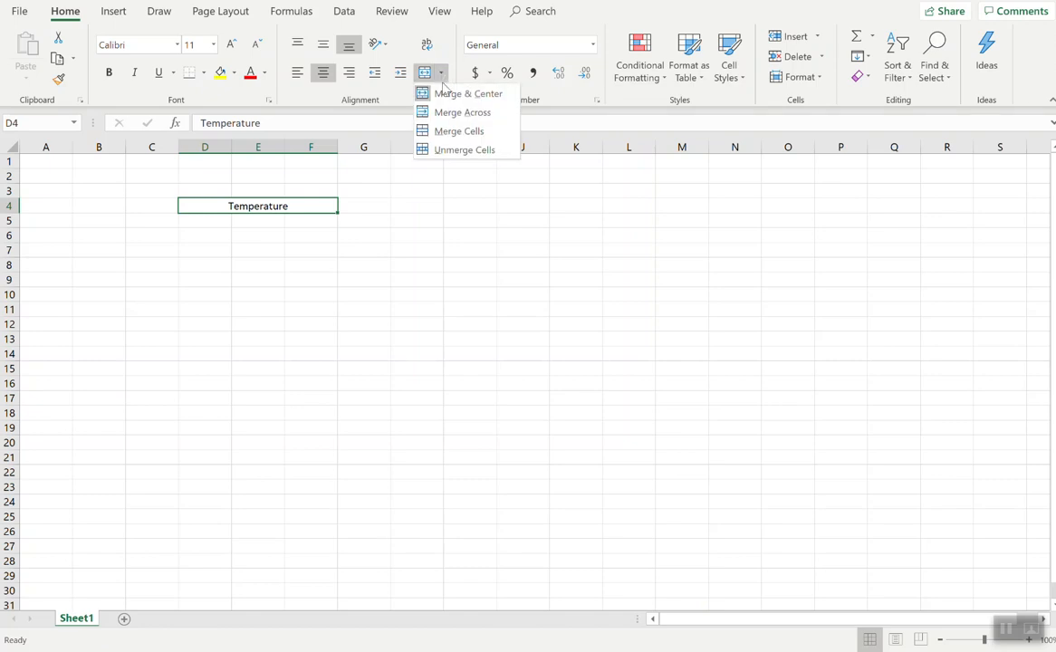
{"action": "left_click", "coordinate": [180, 204]}
{"action": "left_click", "coordinate": [191, 220]}
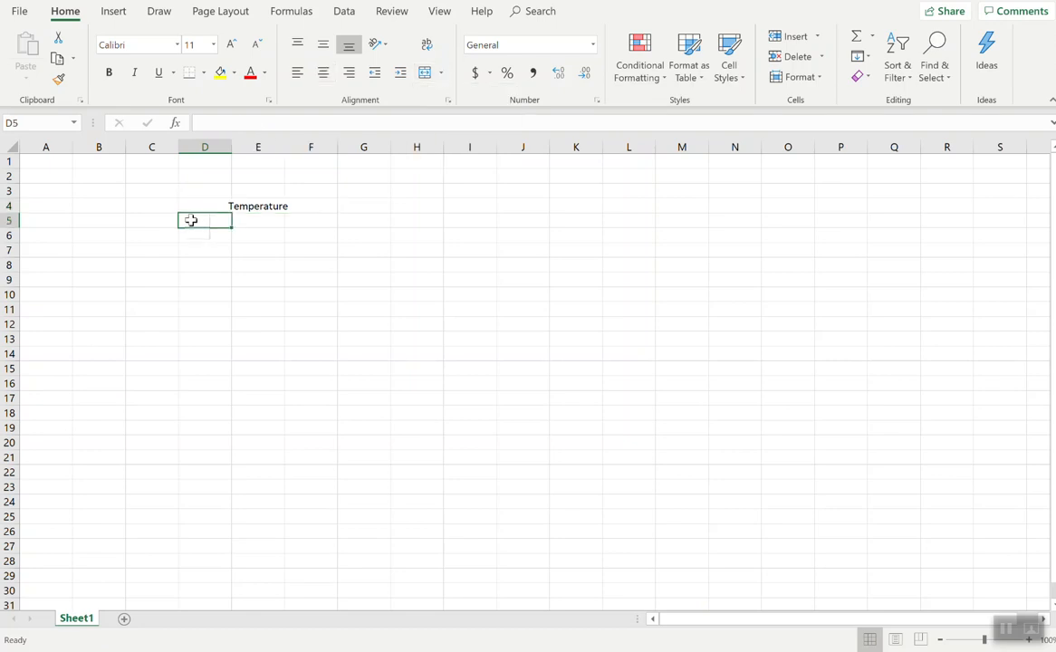
{"action": "left_click_drag", "start_coordinate": [198, 216], "coordinate": [357, 204]}
{"action": "left_click", "coordinate": [441, 72]}
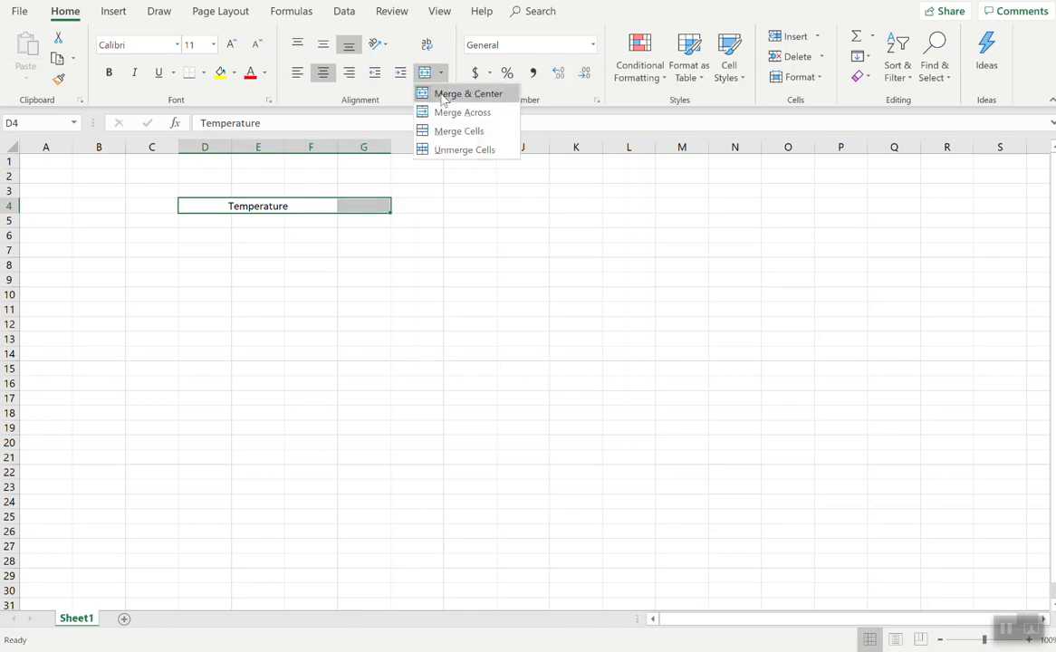
{"action": "left_click", "coordinate": [444, 95]}
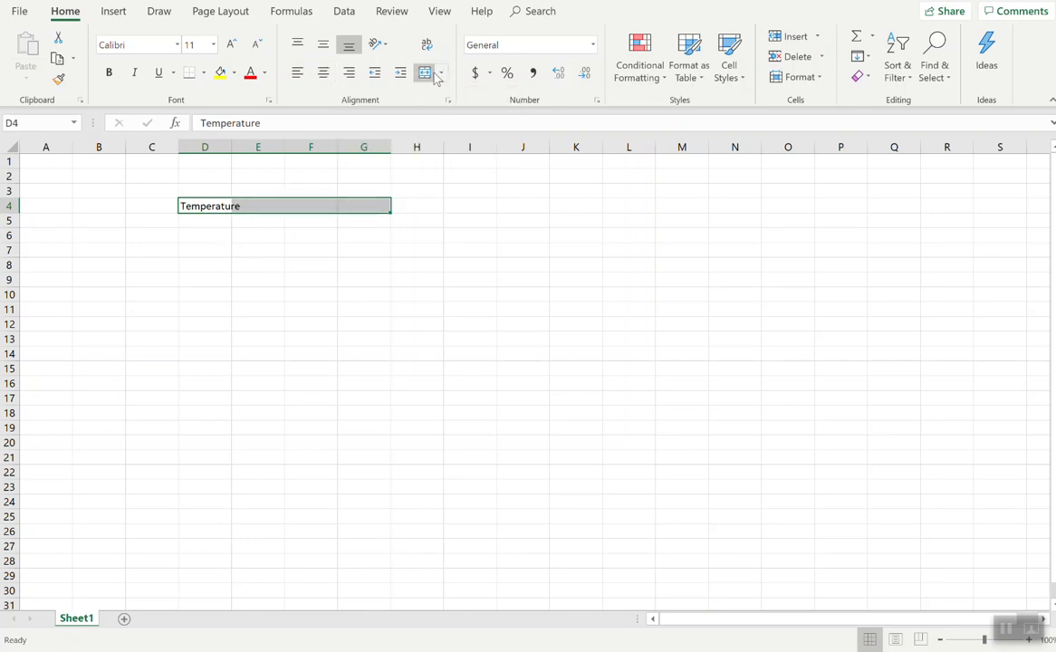
{"action": "left_click", "coordinate": [431, 74]}
{"action": "left_click", "coordinate": [221, 225]}
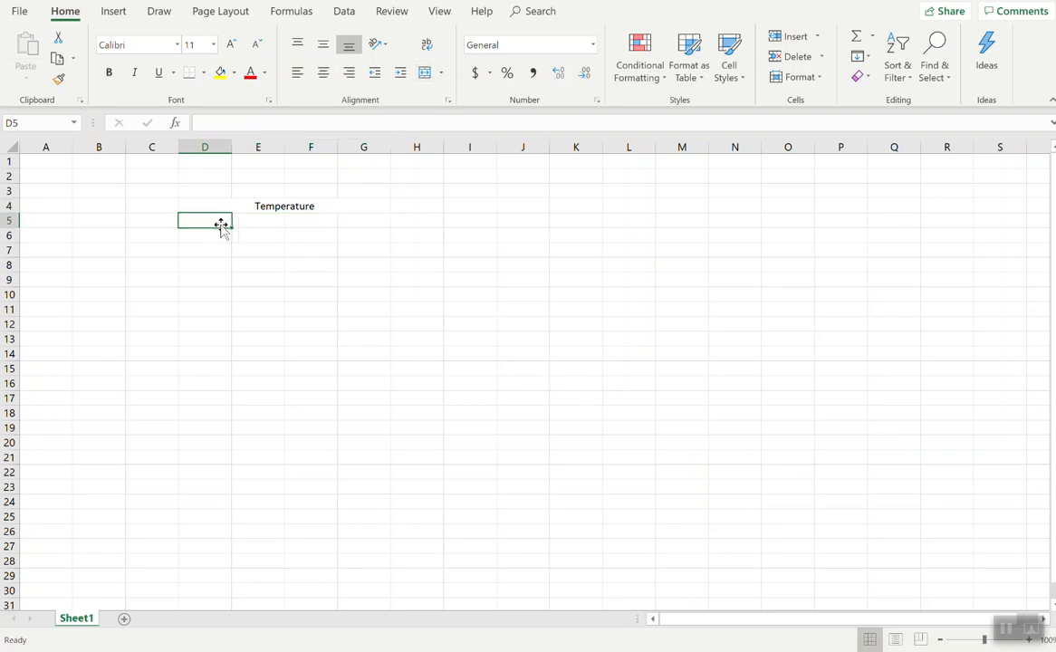
Step: Complete the merged heading as "Temperature (°C)", inserting the Degree Sign as a symbol
{"action": "double_click", "coordinate": [332, 205]}
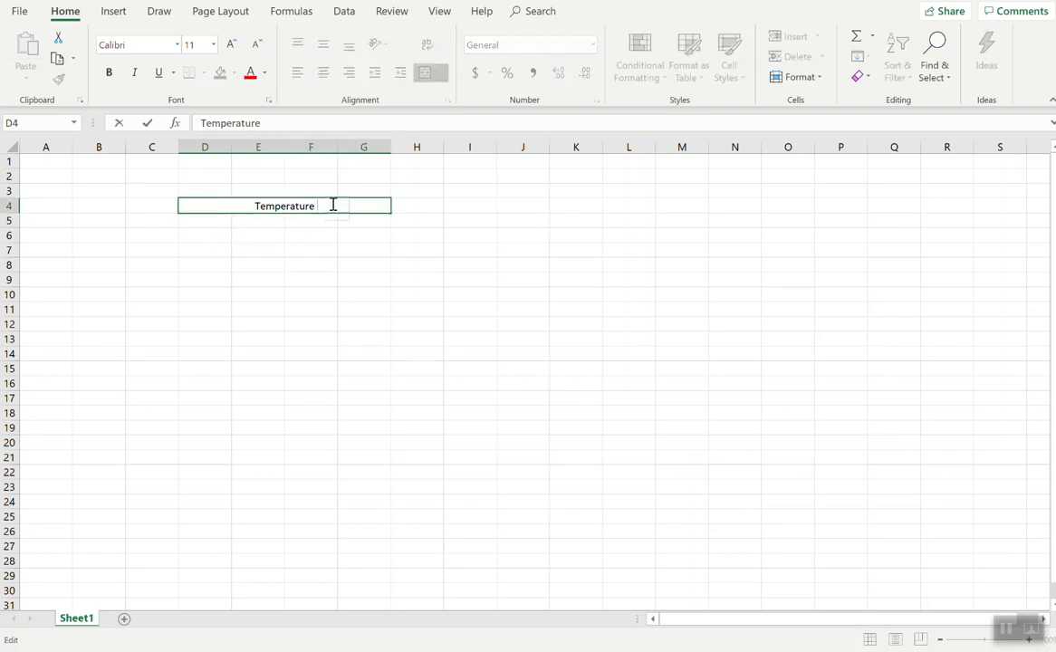
{"action": "left_click", "coordinate": [123, 16]}
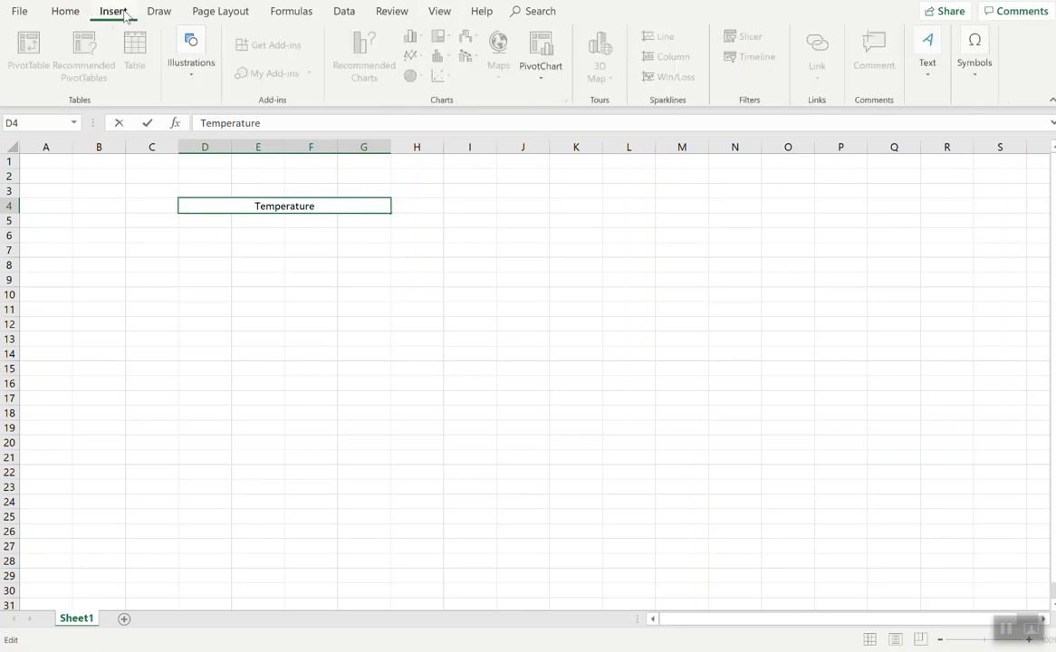
{"action": "left_click", "coordinate": [977, 73]}
{"action": "left_click", "coordinate": [1029, 154]}
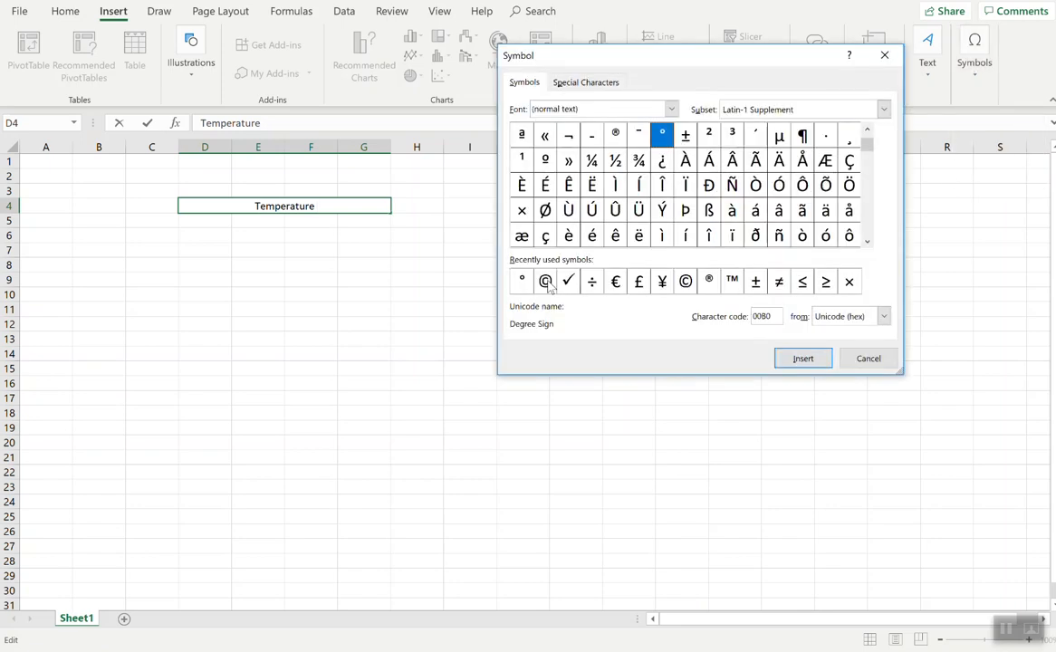
{"action": "left_click", "coordinate": [798, 361]}
{"action": "left_click", "coordinate": [868, 358]}
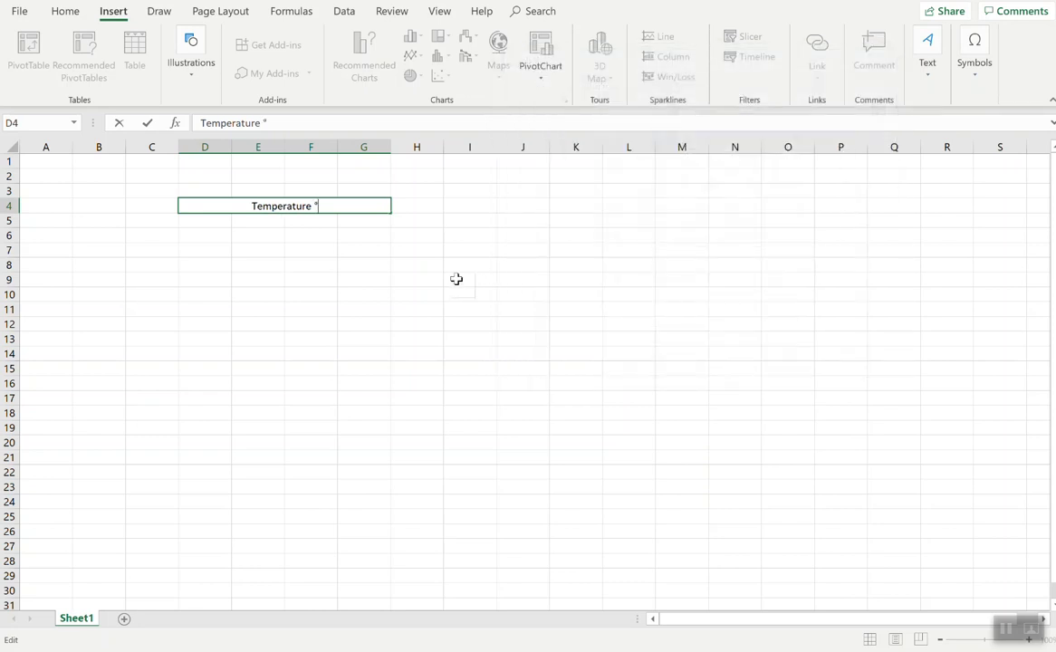
{"action": "type", "text": "C)"}
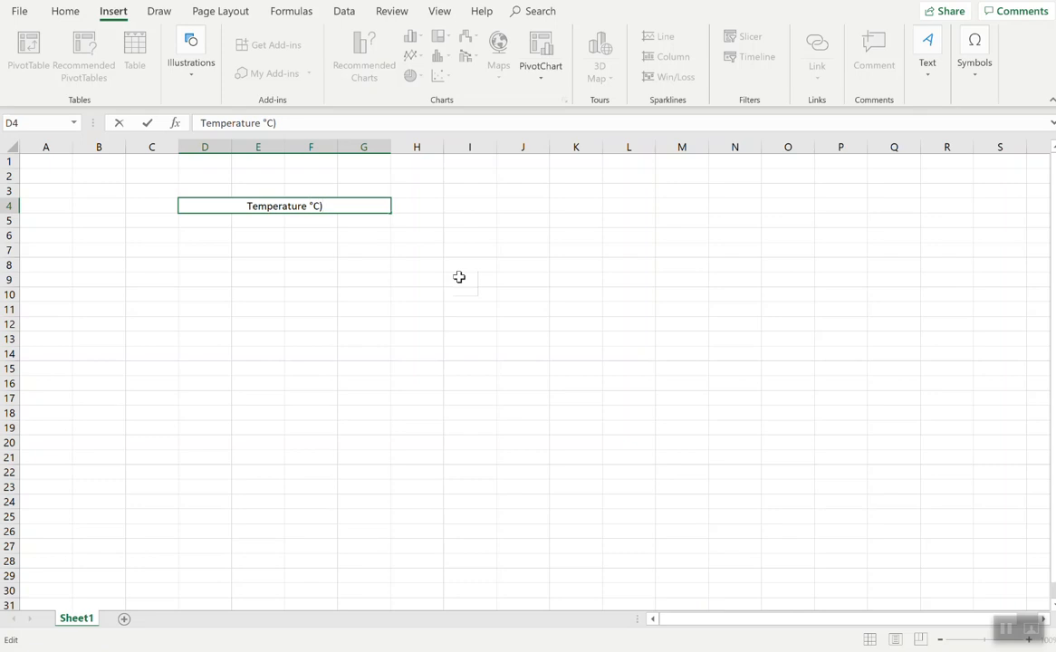
{"action": "type", "text": "("}
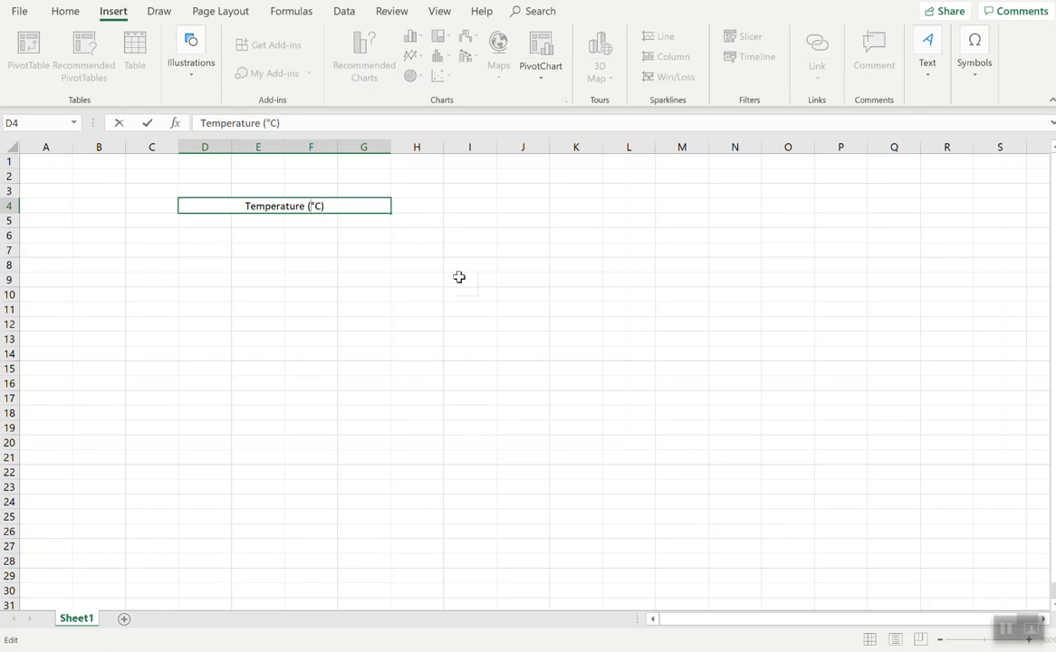
{"action": "left_click", "coordinate": [217, 221]}
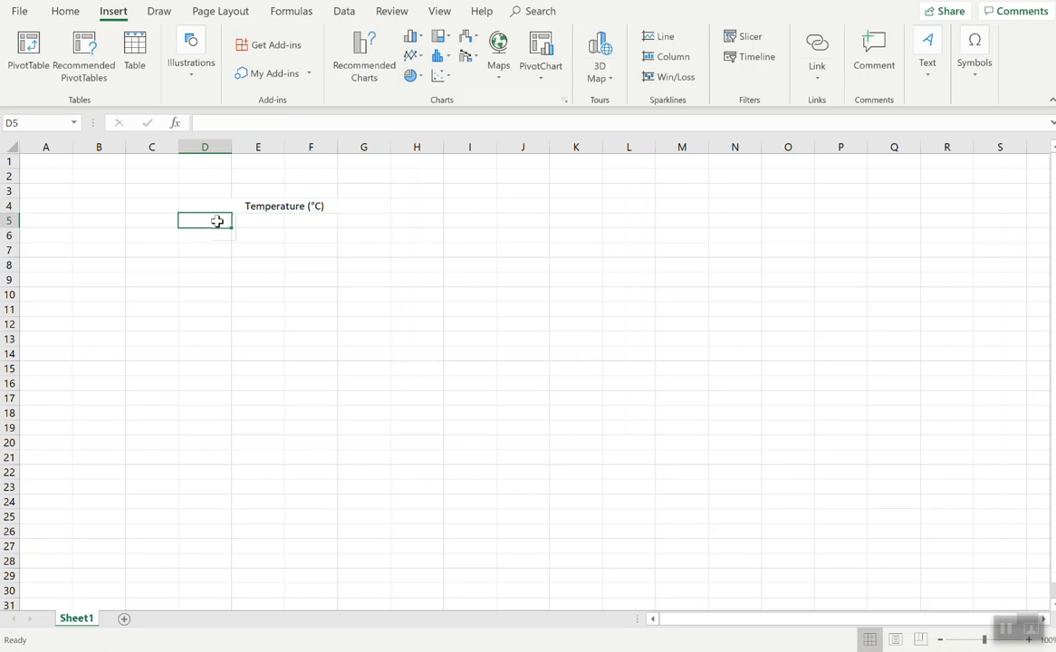
Step: Enter the temperature values 20, 40, 60 and 80 across cells D5:G5
{"action": "type", "text": "20"}
{"action": "key", "text": "Tab"}
{"action": "type", "text": "40"}
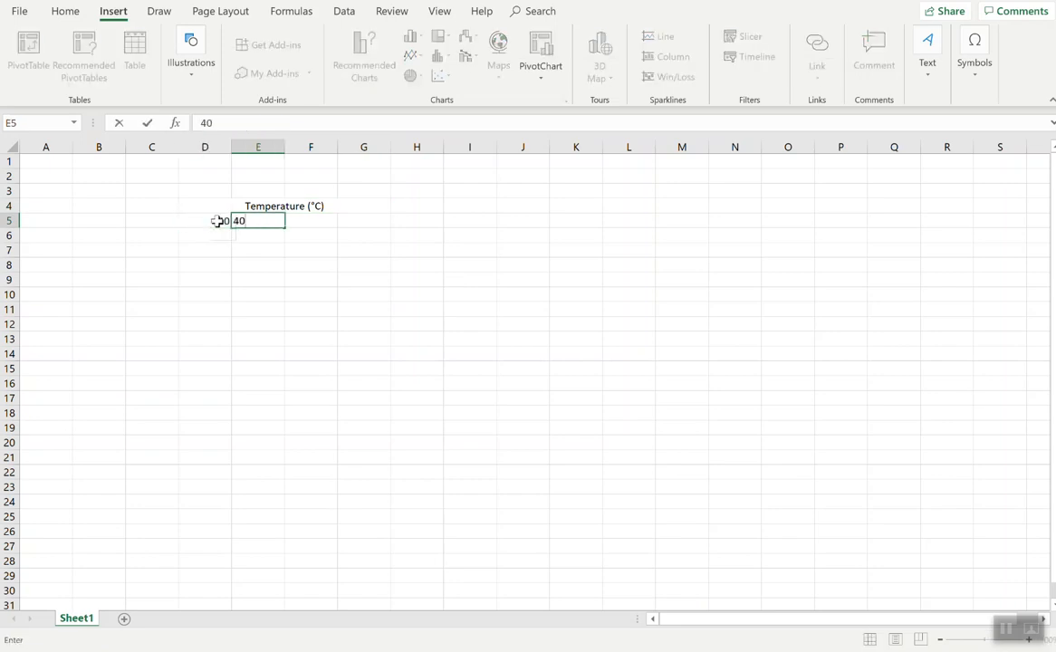
{"action": "key", "text": "Tab"}
{"action": "type", "text": "60"}
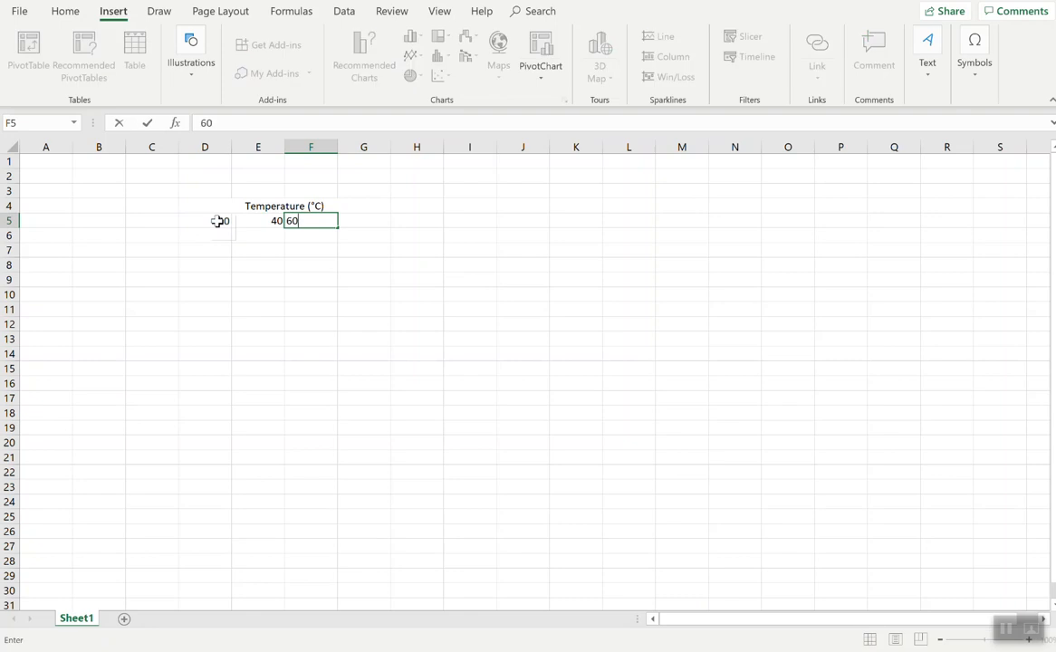
{"action": "key", "text": "Tab"}
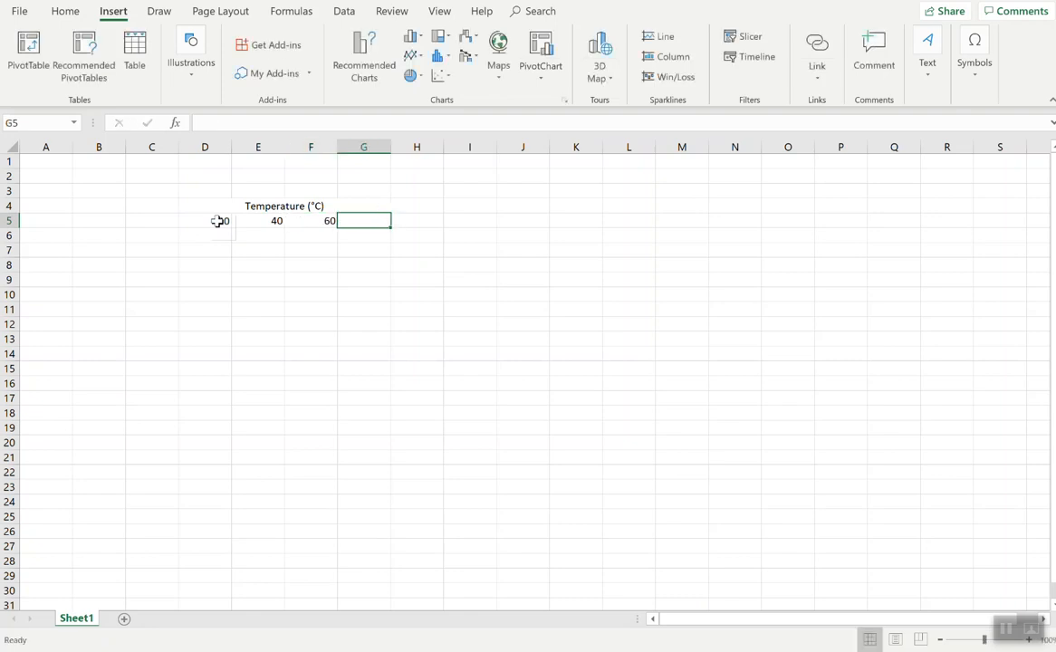
{"action": "type", "text": "80"}
{"action": "key", "text": "Tab"}
Step: Enter the column heading "Trials" in cell C4, beside the temperature heading
{"action": "key", "text": "Down"}
{"action": "key", "text": "Left"}
{"action": "key", "text": "Left"}
{"action": "key", "text": "Left"}
{"action": "key", "text": "Left"}
{"action": "key", "text": "Left"}
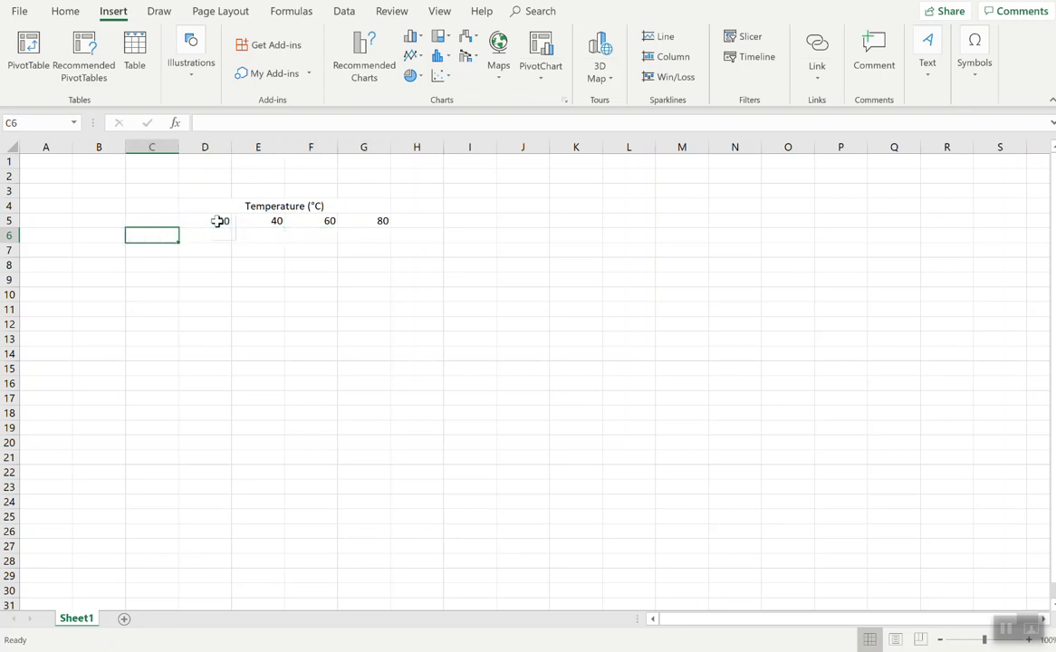
{"action": "key", "text": "Up"}
{"action": "key", "text": "Up"}
{"action": "type", "text": "Trials"}
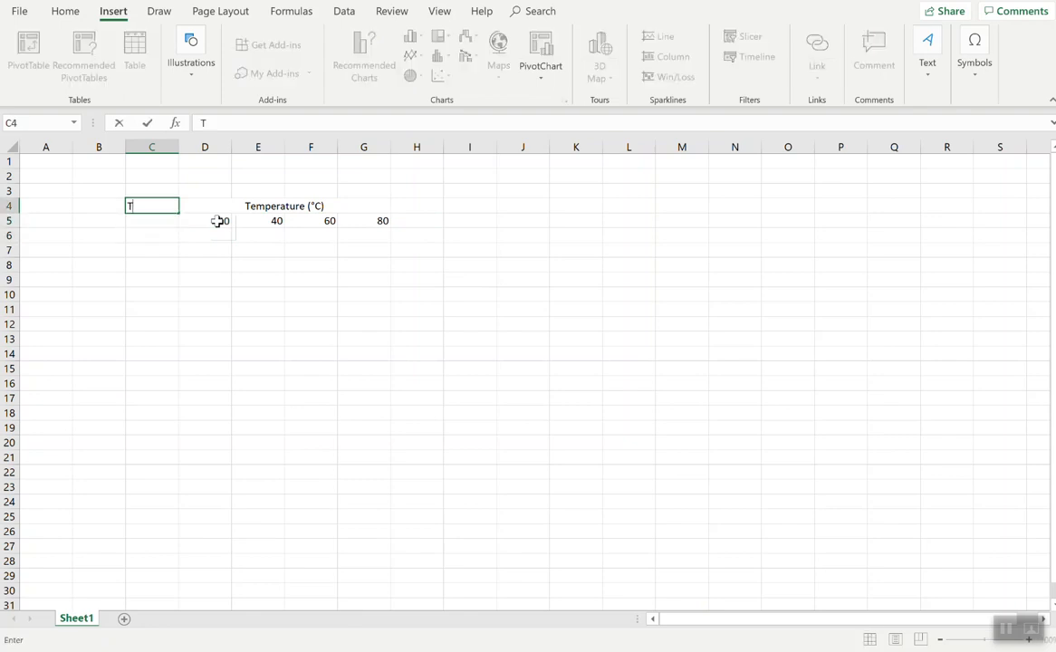
Step: Number the trials 1, 2 and 3 down cells C6:C8
{"action": "key", "text": "Down"}
{"action": "key", "text": "Down"}
{"action": "key", "text": "Down"}
{"action": "key", "text": "Up"}
{"action": "type", "text": "1"}
{"action": "key", "text": "Down"}
{"action": "type", "text": "2"}
{"action": "key", "text": "Return"}
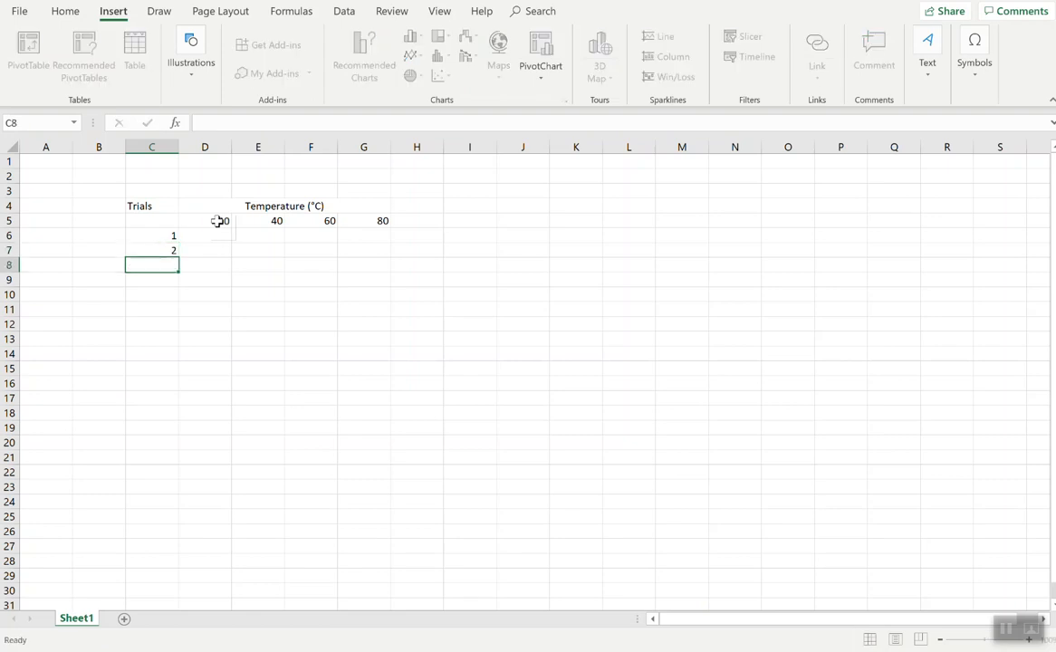
{"action": "type", "text": "3"}
{"action": "key", "text": "Return"}
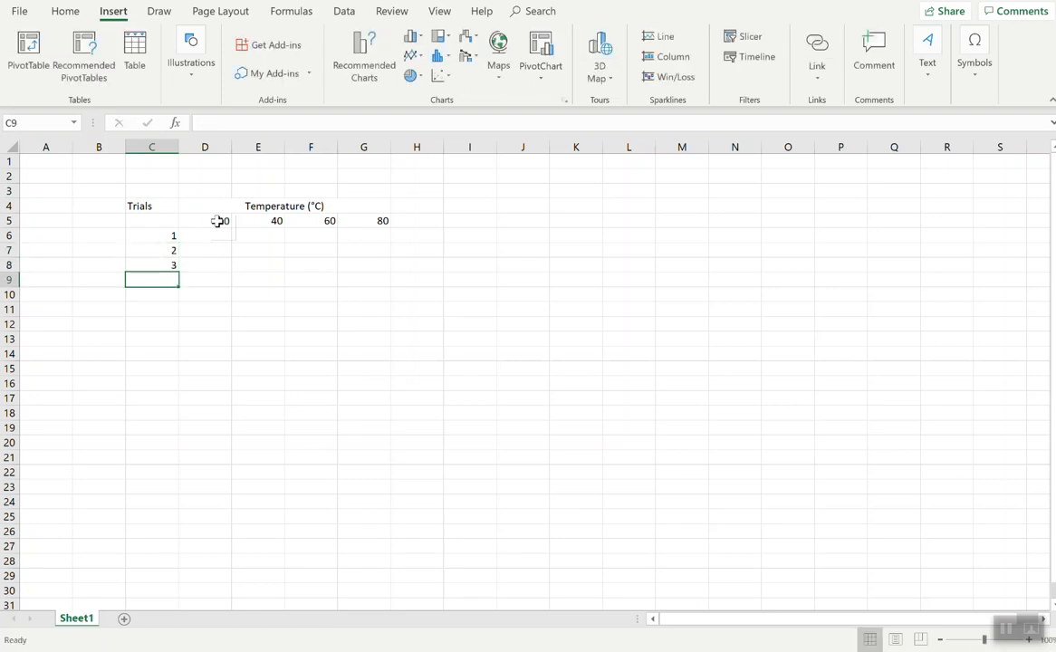
Step: Merge and center the empty cells B6:B8 beside the trial numbers
{"action": "left_click_drag", "start_coordinate": [116, 236], "coordinate": [110, 266]}
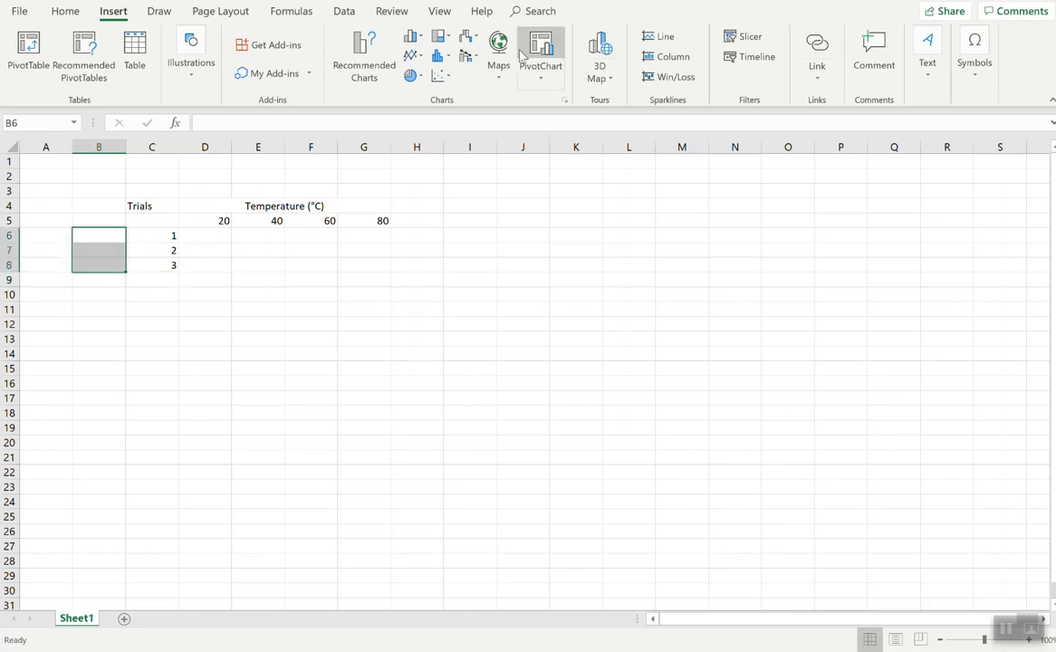
{"action": "left_click", "coordinate": [78, 13]}
{"action": "left_click", "coordinate": [442, 80]}
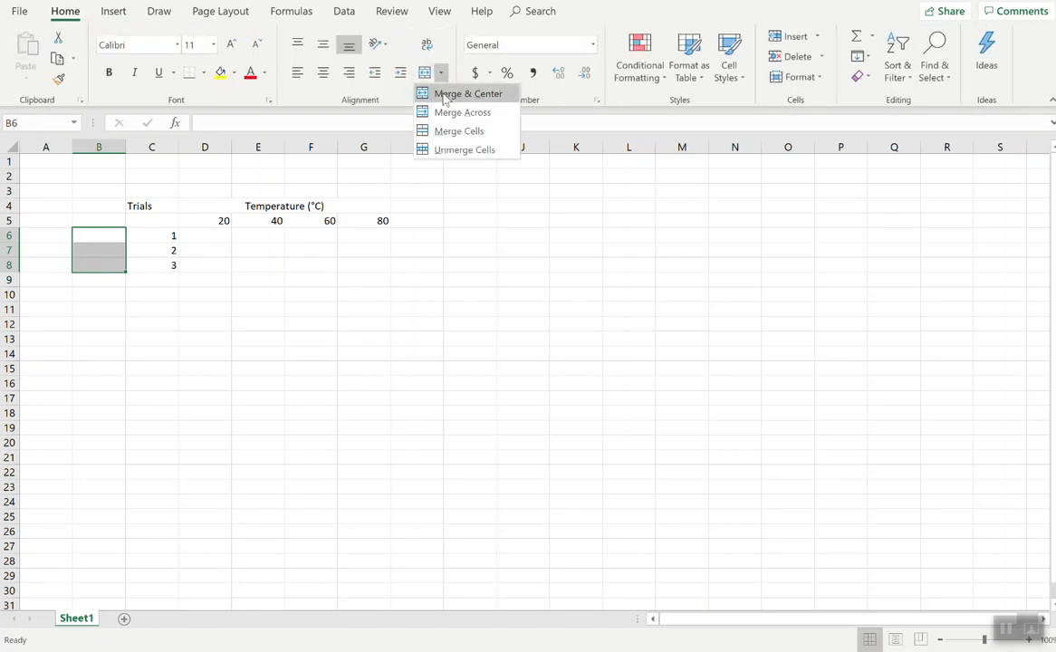
{"action": "left_click", "coordinate": [445, 94]}
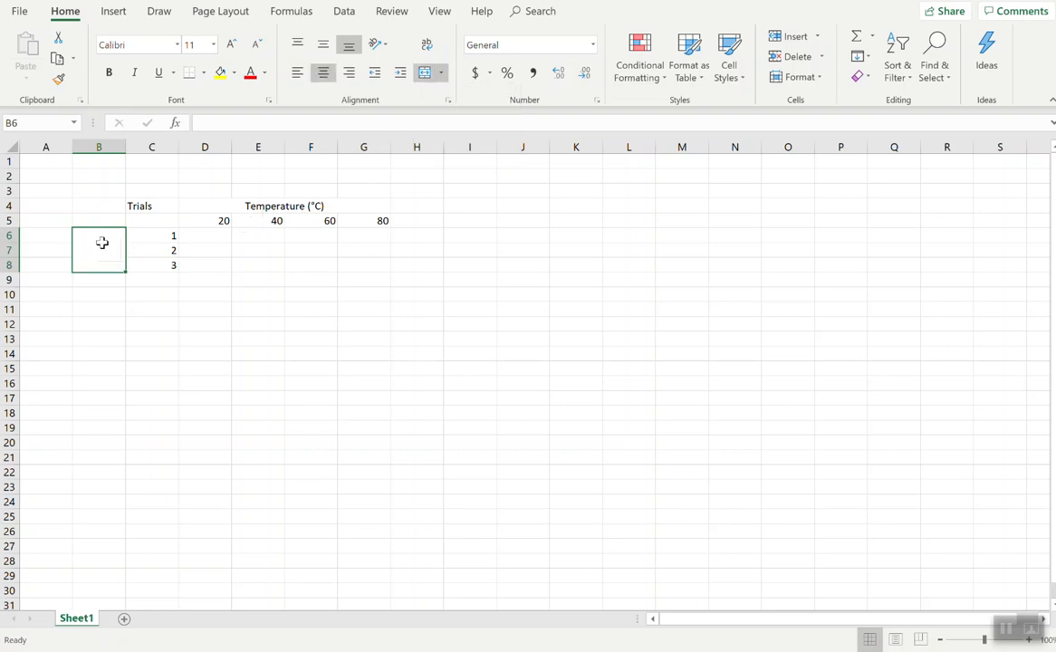
Step: Enter the label "Time taken to dissolve the Antacid" in the merged cell B6:B8 beside the trial numbers
{"action": "type", "text": "Time"}
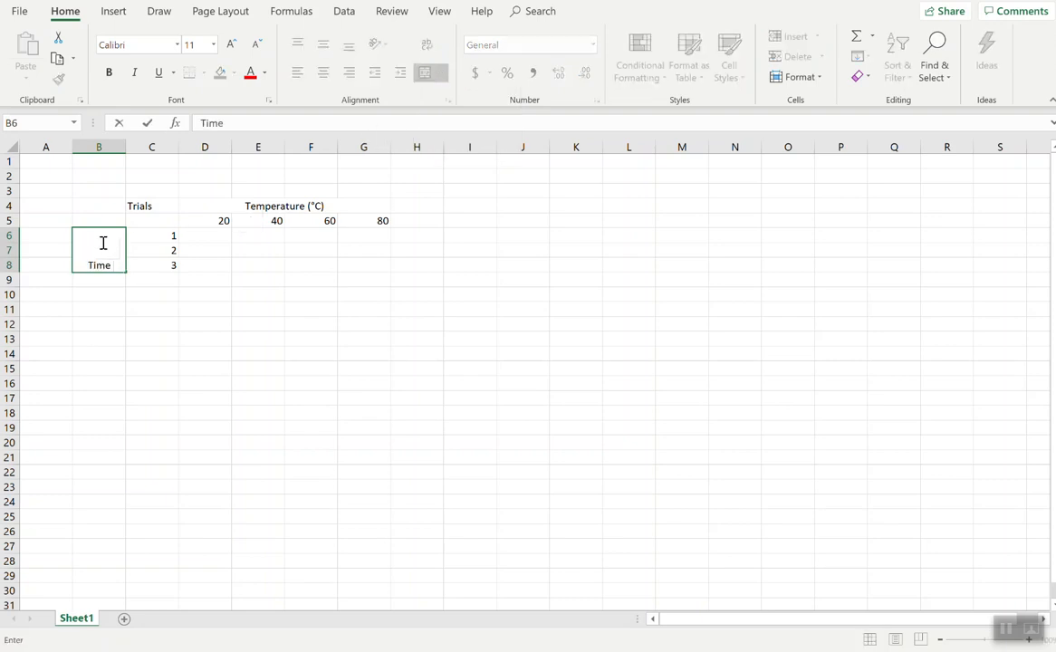
{"action": "type", "text": " taken to dissolve the"}
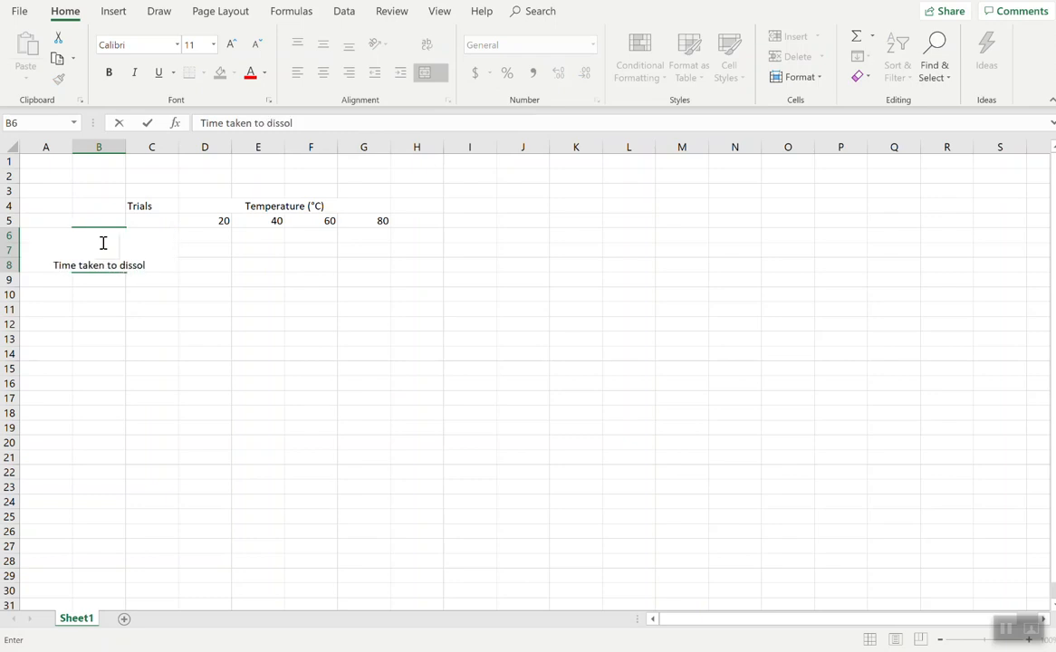
{"action": "type", "text": " A"}
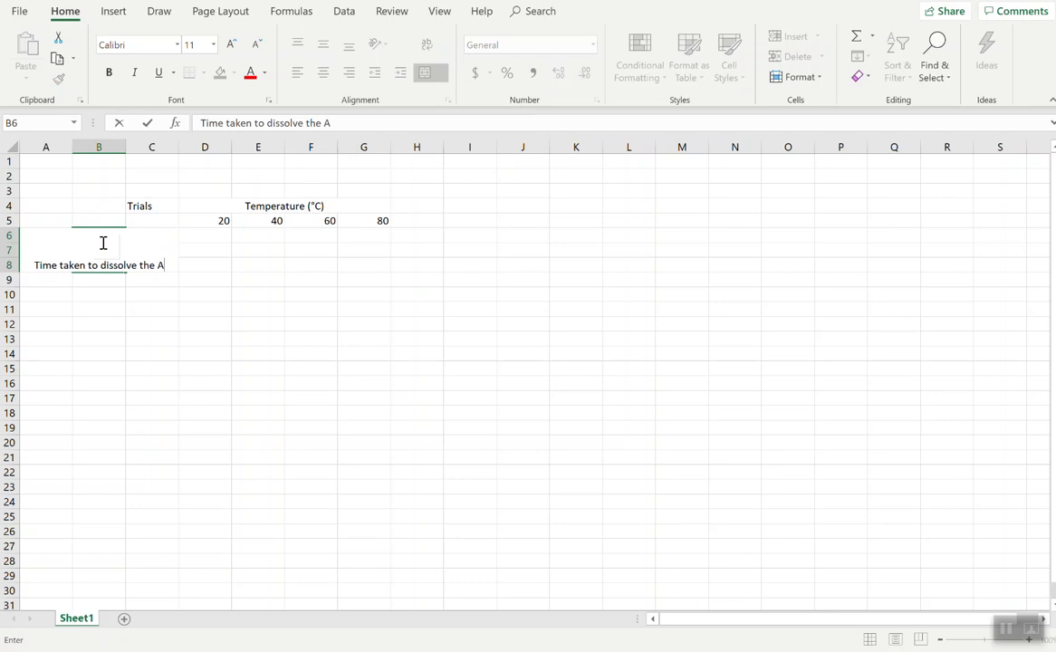
{"action": "type", "text": "nta"}
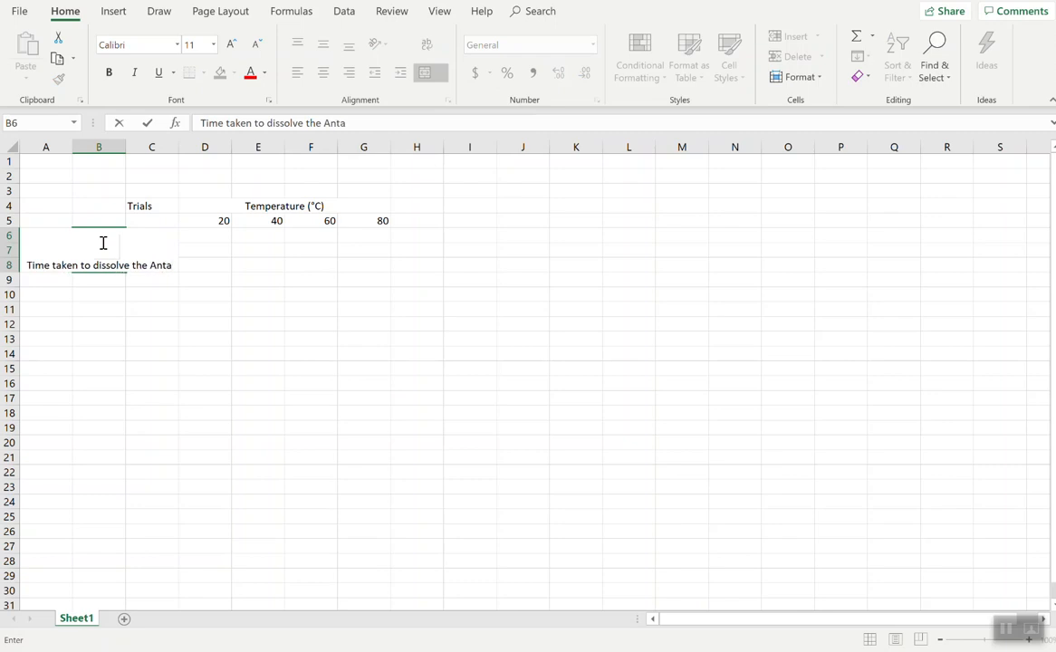
{"action": "type", "text": "cid"}
{"action": "key", "text": "ctrl+Return"}
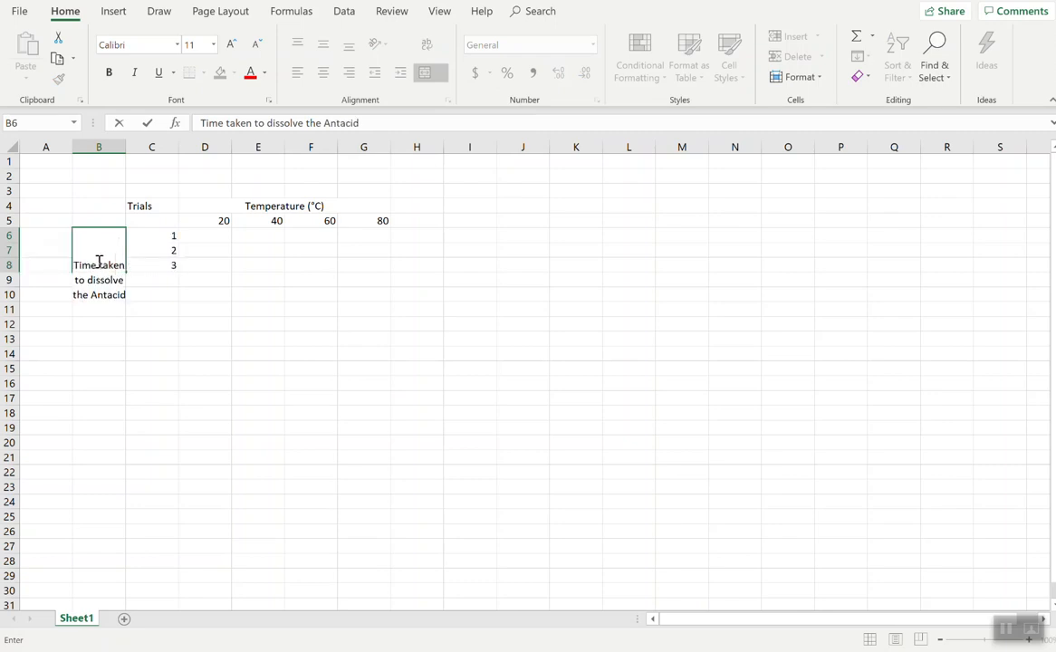
{"action": "left_click", "coordinate": [106, 381]}
{"action": "left_click_drag", "start_coordinate": [116, 231], "coordinate": [99, 248]}
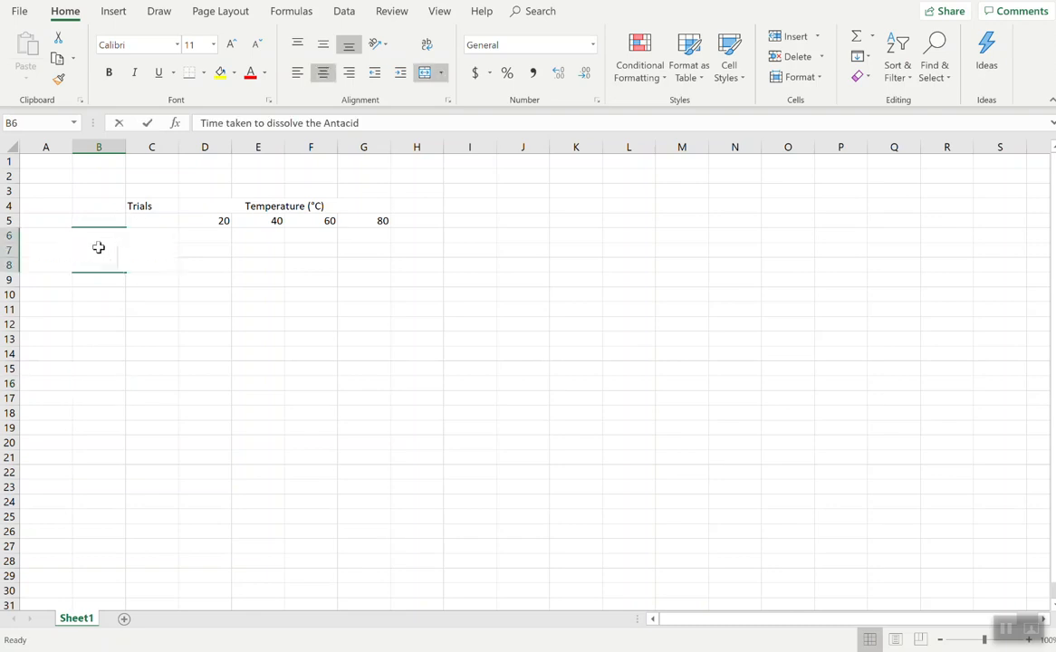
{"action": "double_click", "coordinate": [99, 247]}
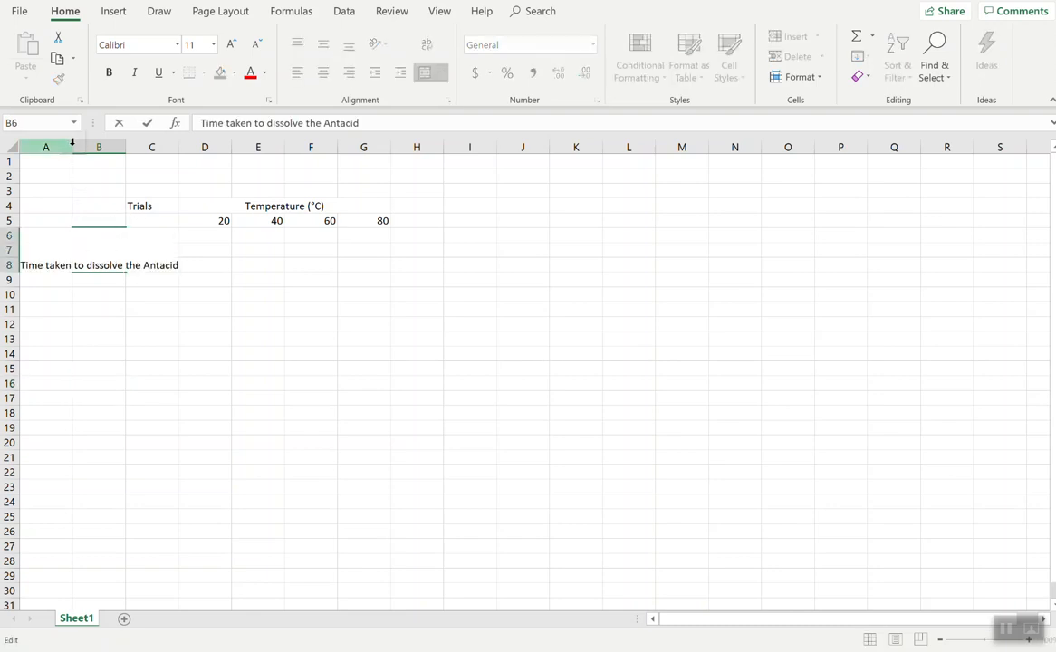
{"action": "left_click", "coordinate": [134, 295]}
{"action": "left_click", "coordinate": [113, 254]}
{"action": "left_click", "coordinate": [443, 73]}
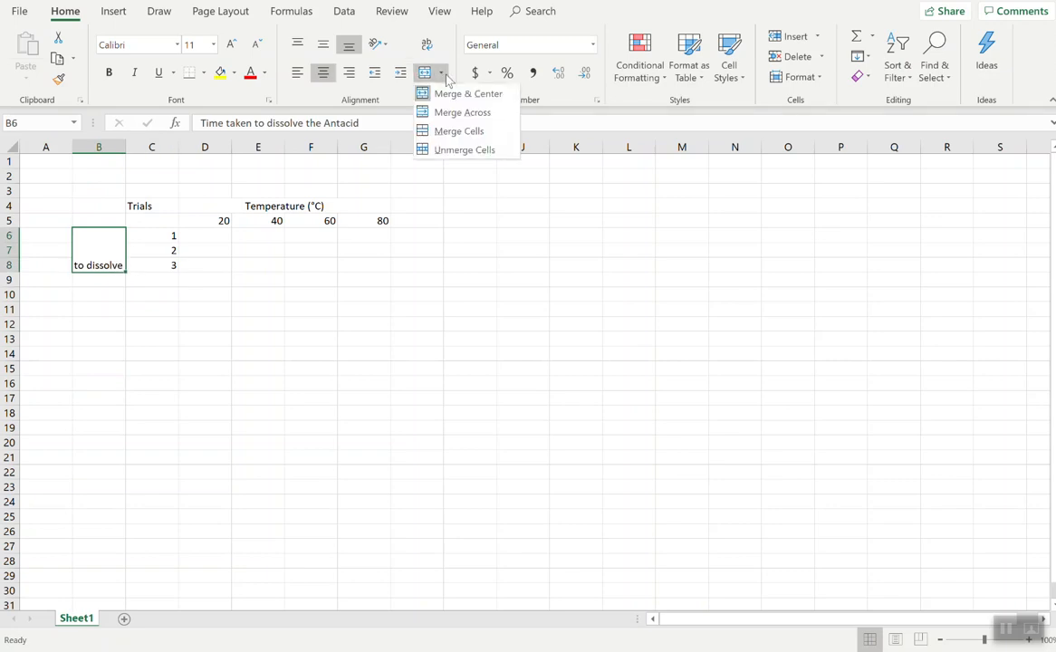
{"action": "left_click", "coordinate": [446, 112]}
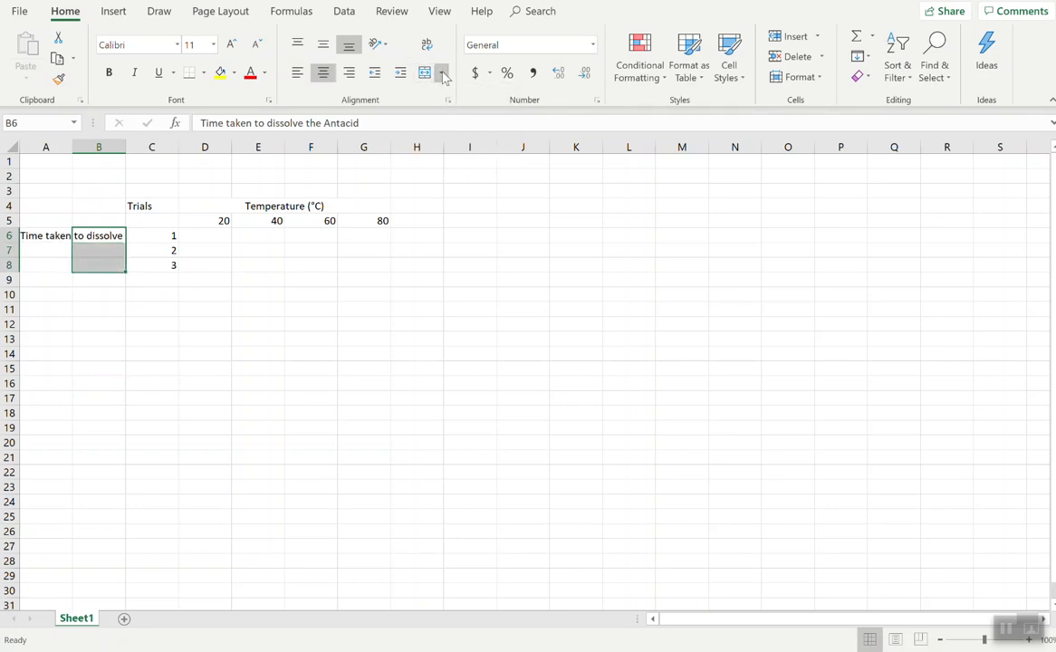
{"action": "left_click", "coordinate": [443, 76]}
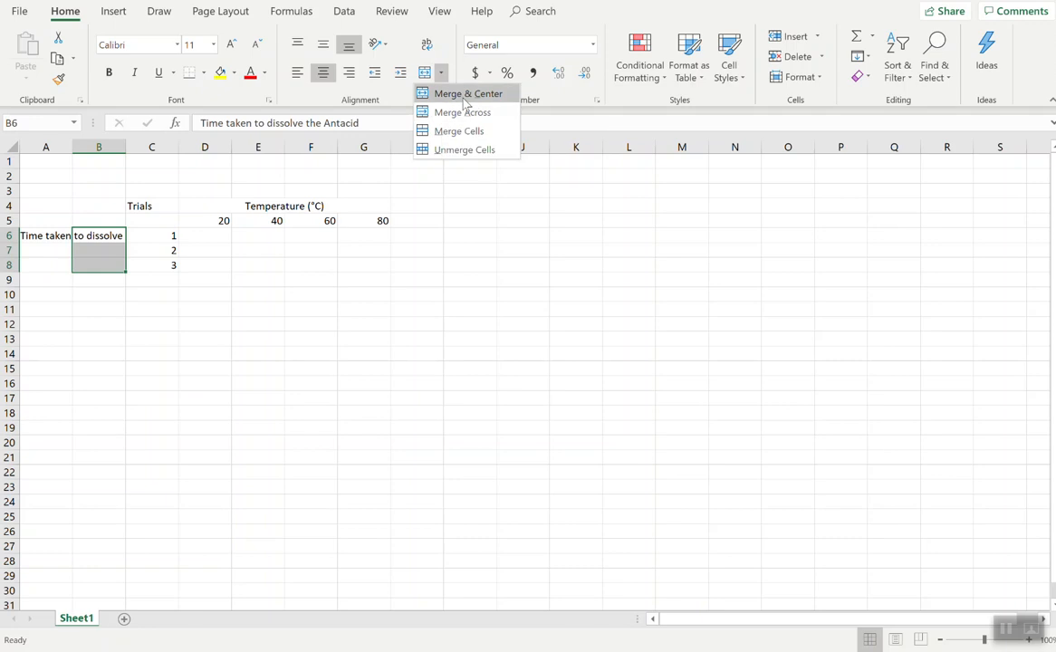
{"action": "left_click", "coordinate": [449, 130]}
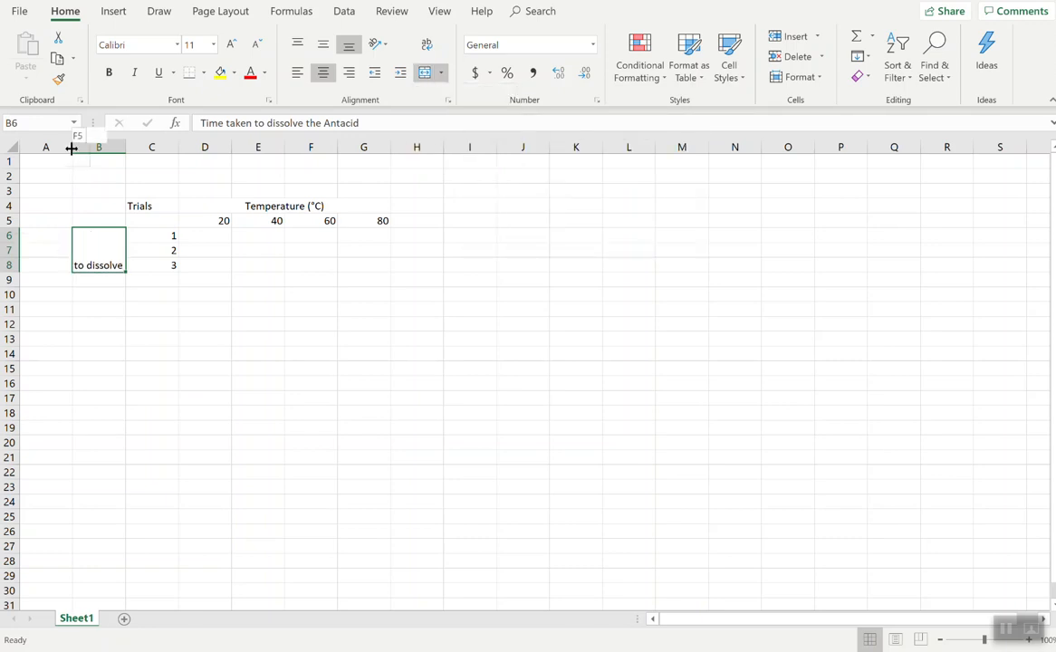
Step: Autofit the width of column B to the full antacid label
{"action": "double_click", "coordinate": [125, 151]}
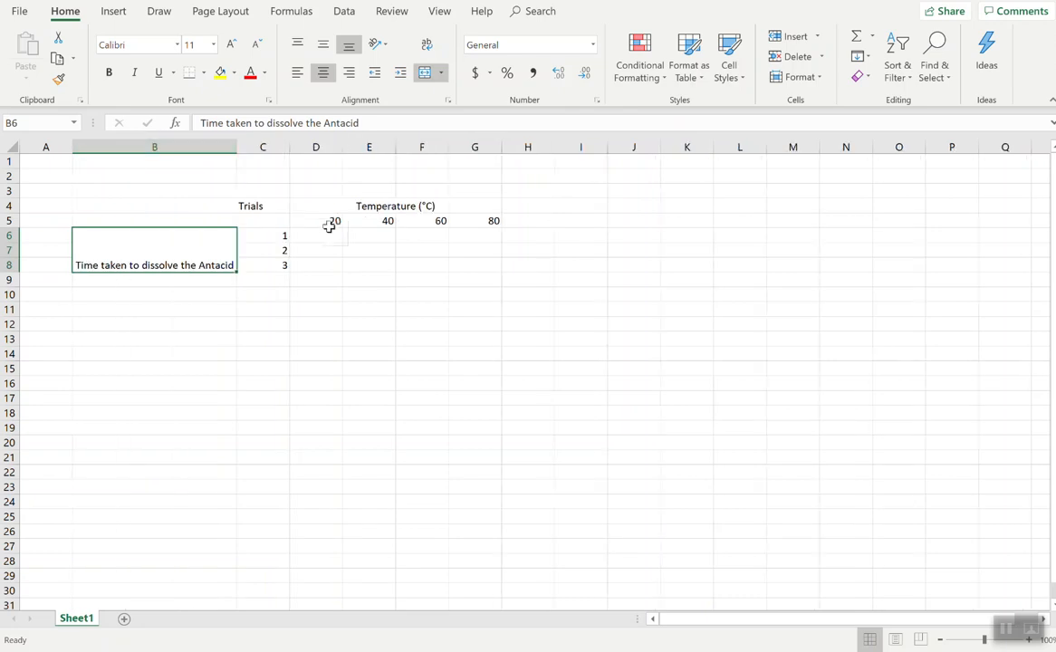
{"action": "left_click", "coordinate": [348, 260]}
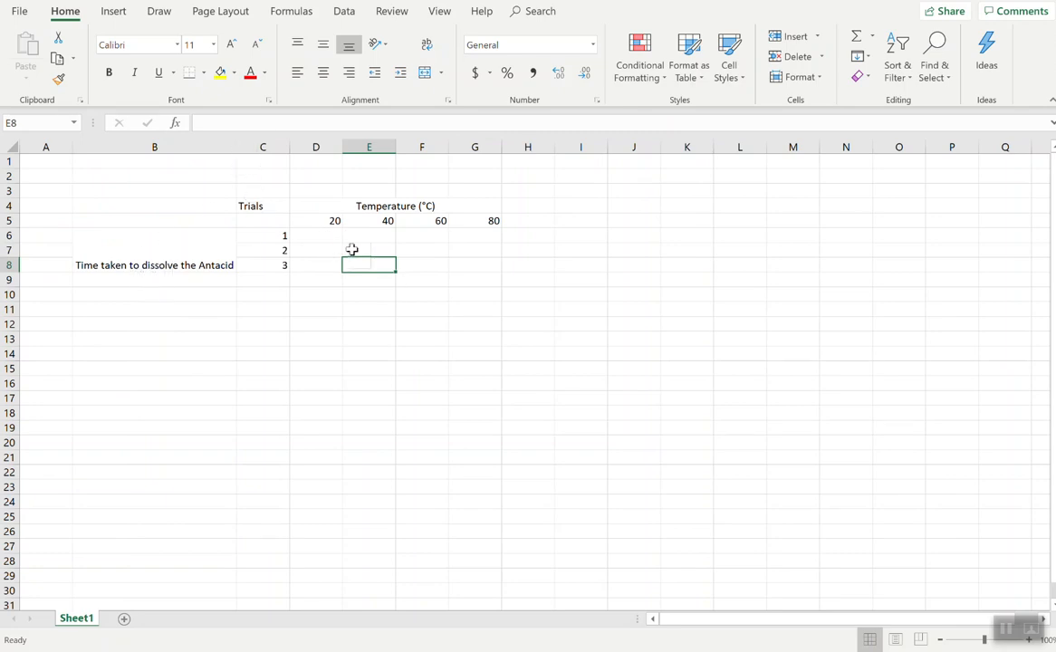
{"action": "left_click", "coordinate": [321, 263]}
Step: Bold the labels and trial numbers in B4:C8 and the temperature heading and values in D4:G5
{"action": "left_click_drag", "start_coordinate": [257, 207], "coordinate": [157, 268]}
{"action": "key", "text": "ctrl+b"}
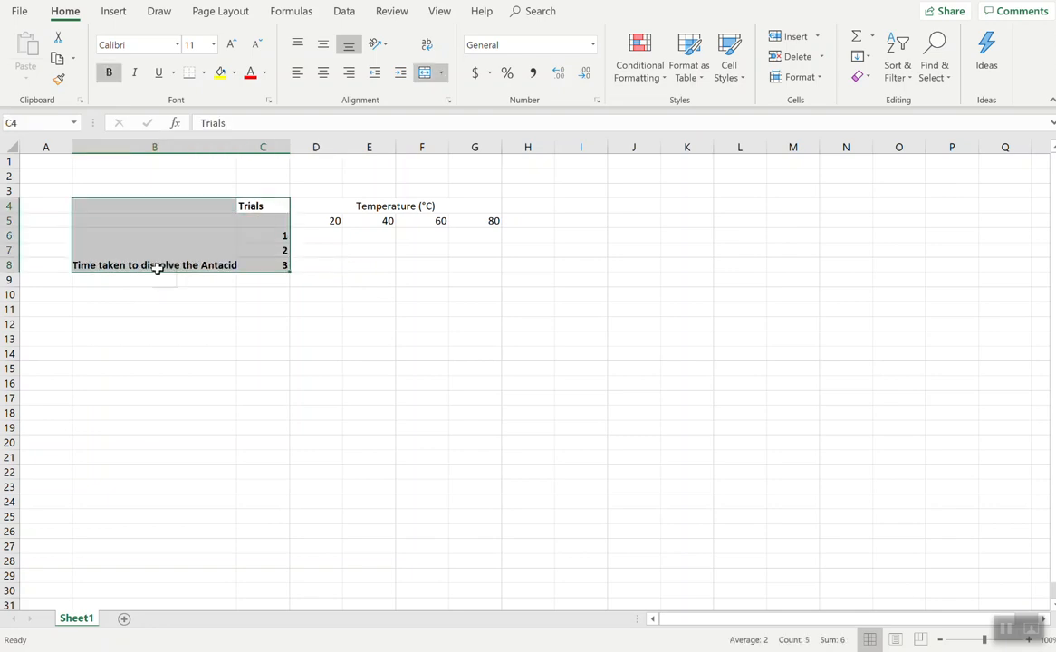
{"action": "left_click", "coordinate": [407, 208]}
{"action": "left_click_drag", "start_coordinate": [418, 215], "coordinate": [453, 219]}
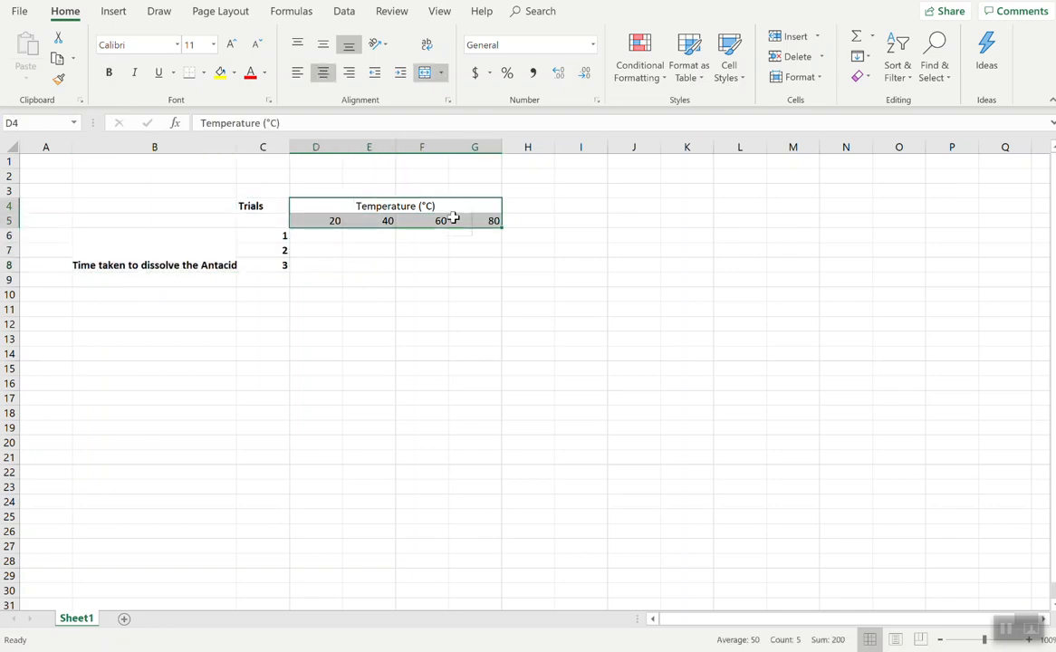
Step: Enter the dissolving times 25.59, 30 and 21.43 for trials 1 to 3 under 20 °C in cells D6:D8
{"action": "left_click", "coordinate": [312, 236]}
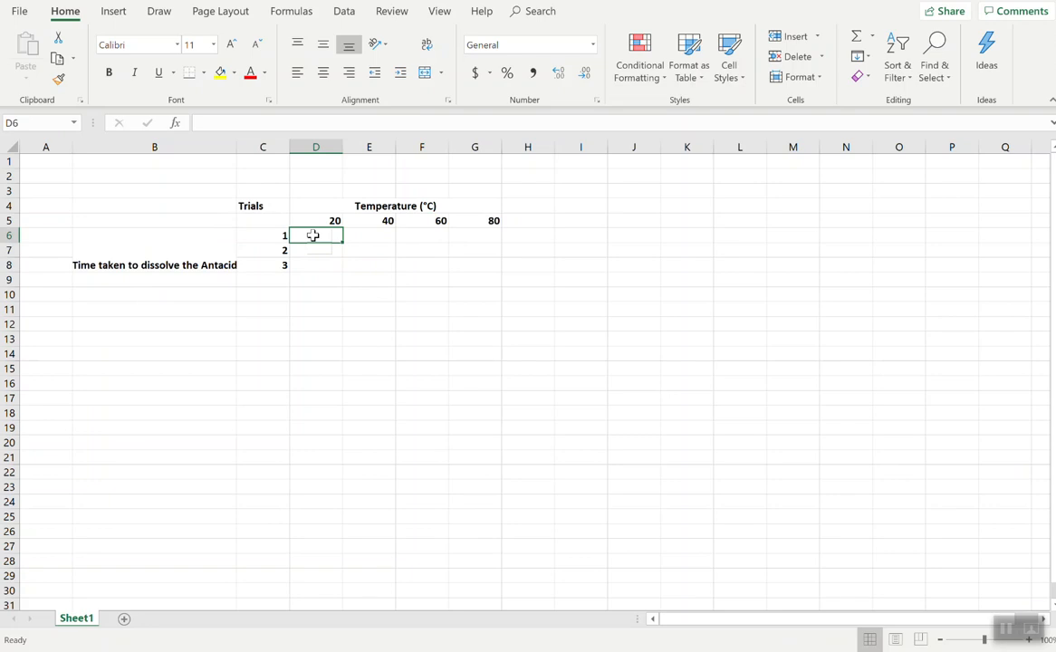
{"action": "type", "text": "25.59"}
{"action": "key", "text": "Tab"}
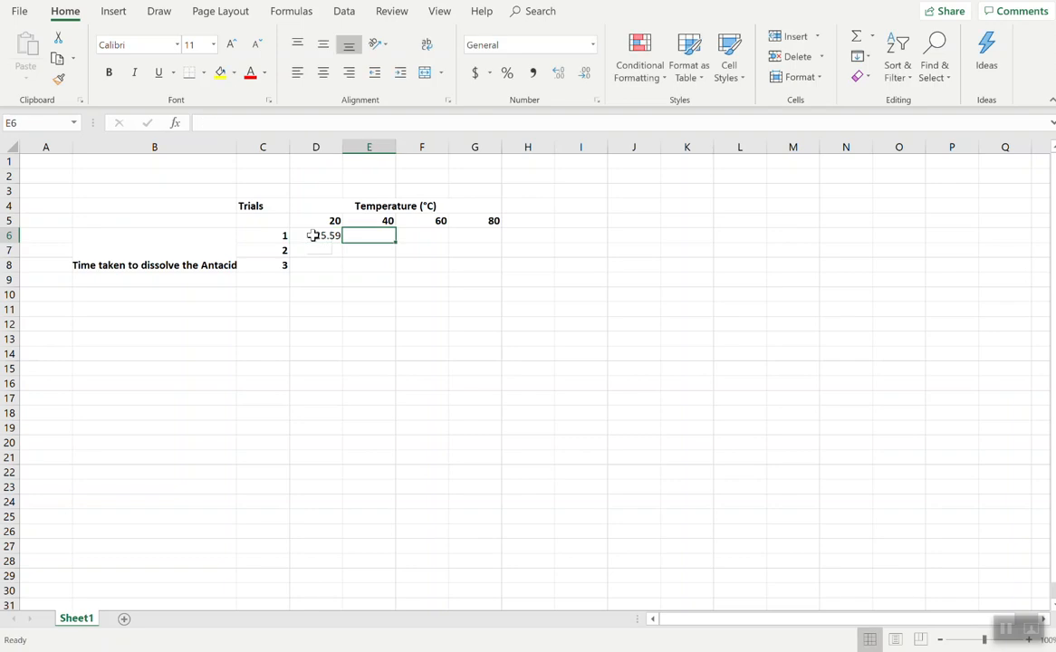
{"action": "left_click", "coordinate": [312, 235]}
{"action": "key", "text": "Down"}
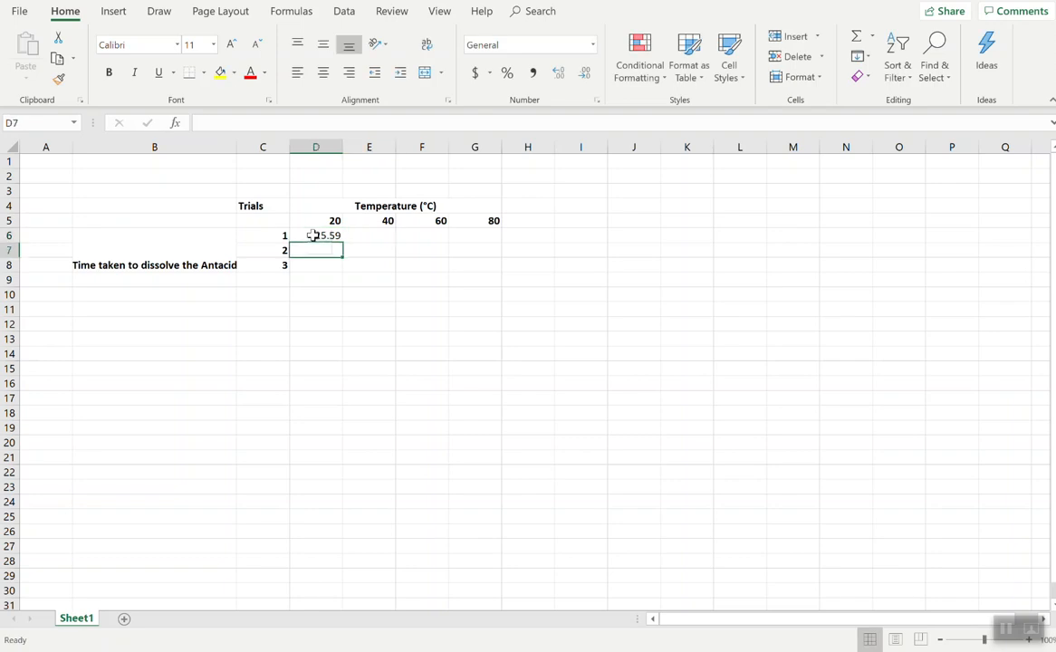
{"action": "type", "text": "30"}
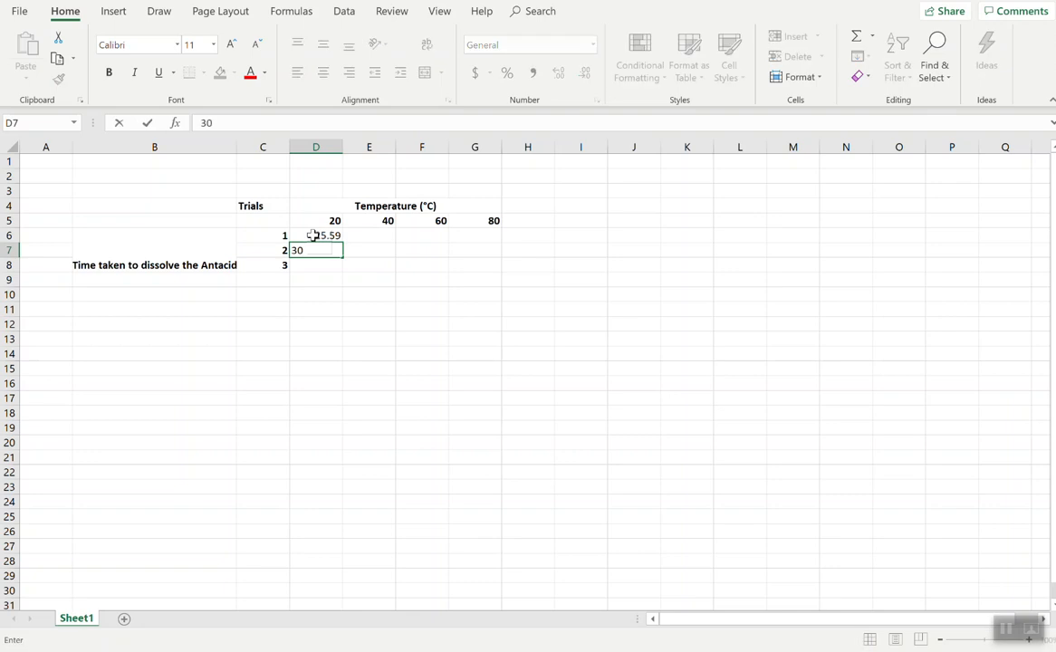
{"action": "key", "text": "Return"}
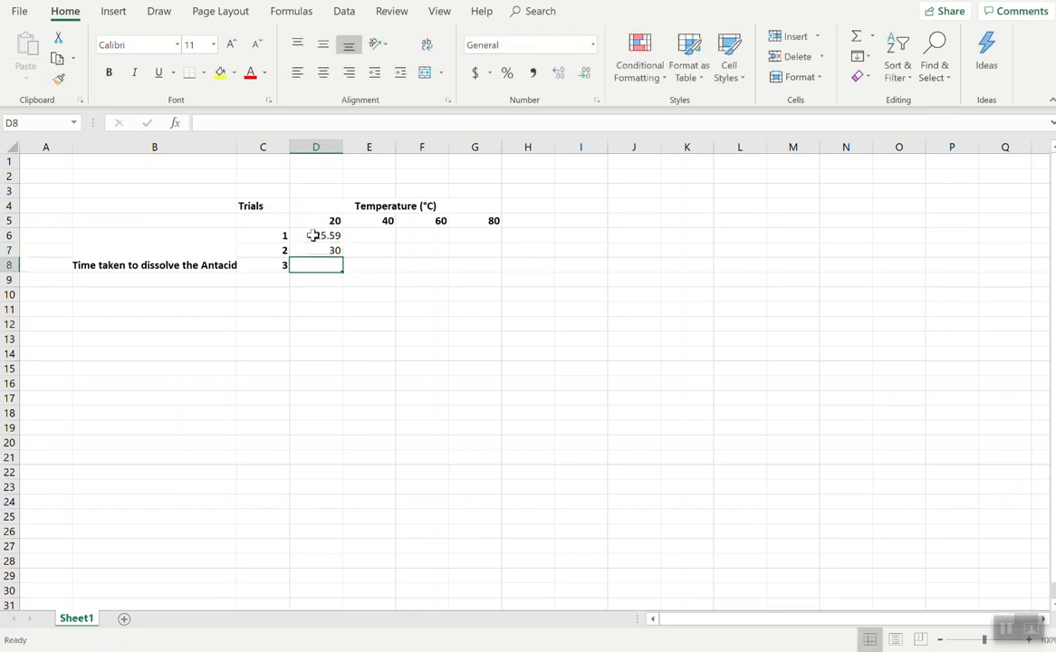
{"action": "type", "text": "21.43"}
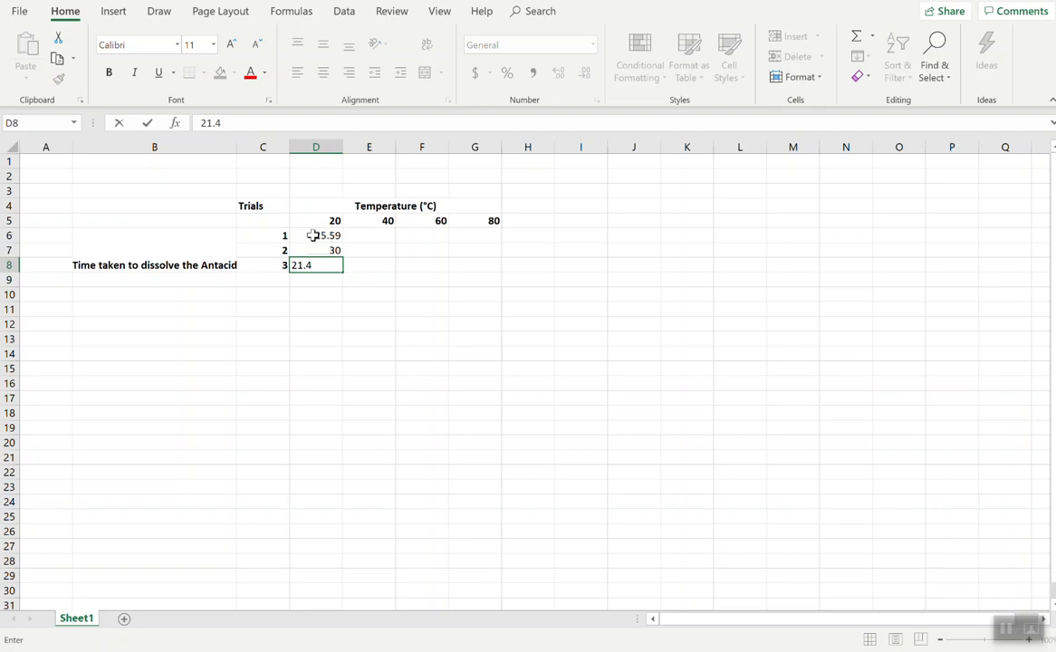
{"action": "key", "text": "Tab"}
Step: Enter the dissolving times 22.4, 28 and 22 for the three trials under 40 °C in cells E6:E8
{"action": "key", "text": "Up"}
{"action": "key", "text": "Up"}
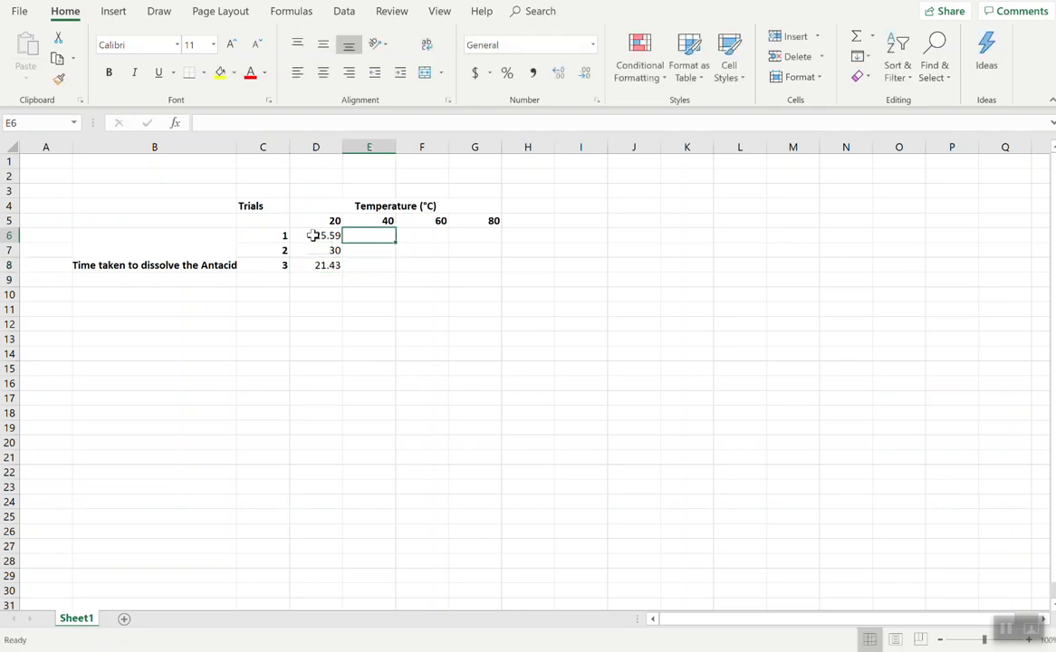
{"action": "type", "text": "22.4"}
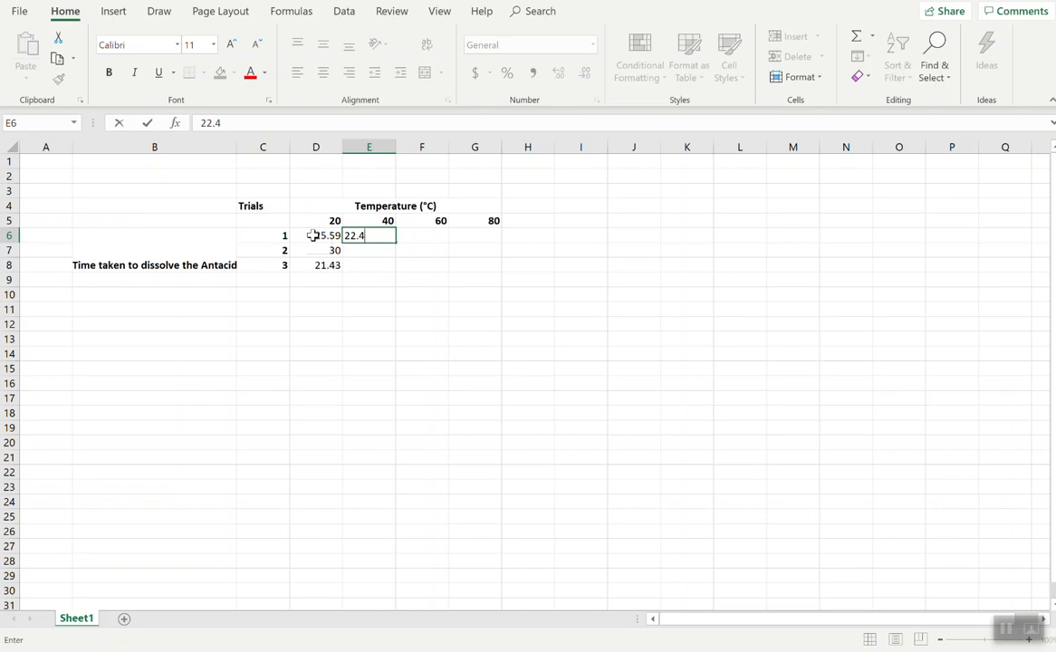
{"action": "key", "text": "Return"}
{"action": "type", "text": "28"}
{"action": "key", "text": "Return"}
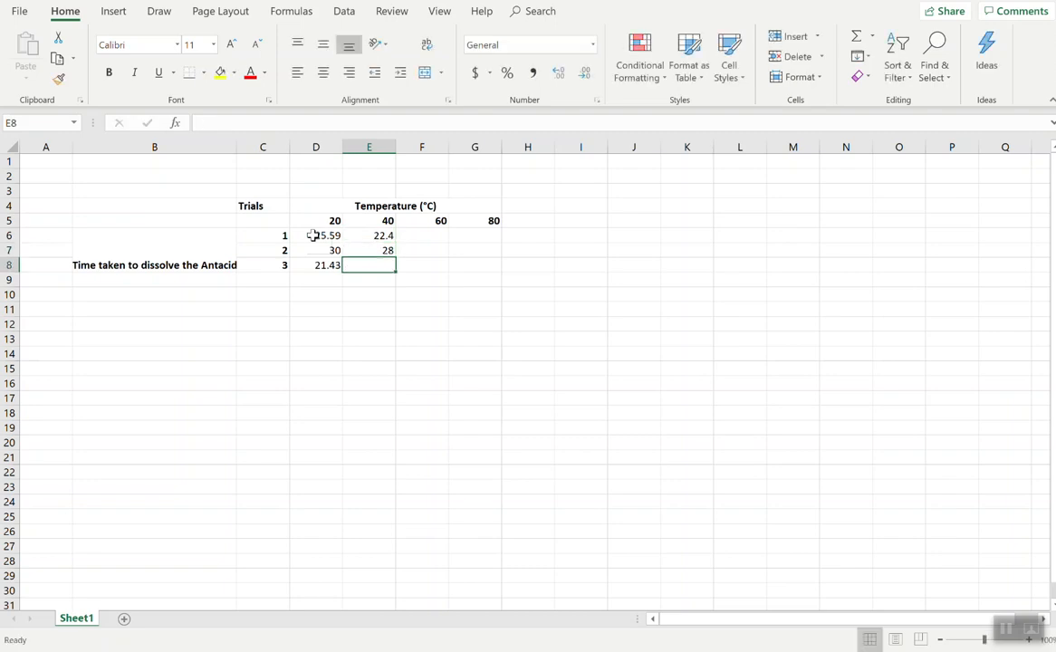
{"action": "type", "text": "22"}
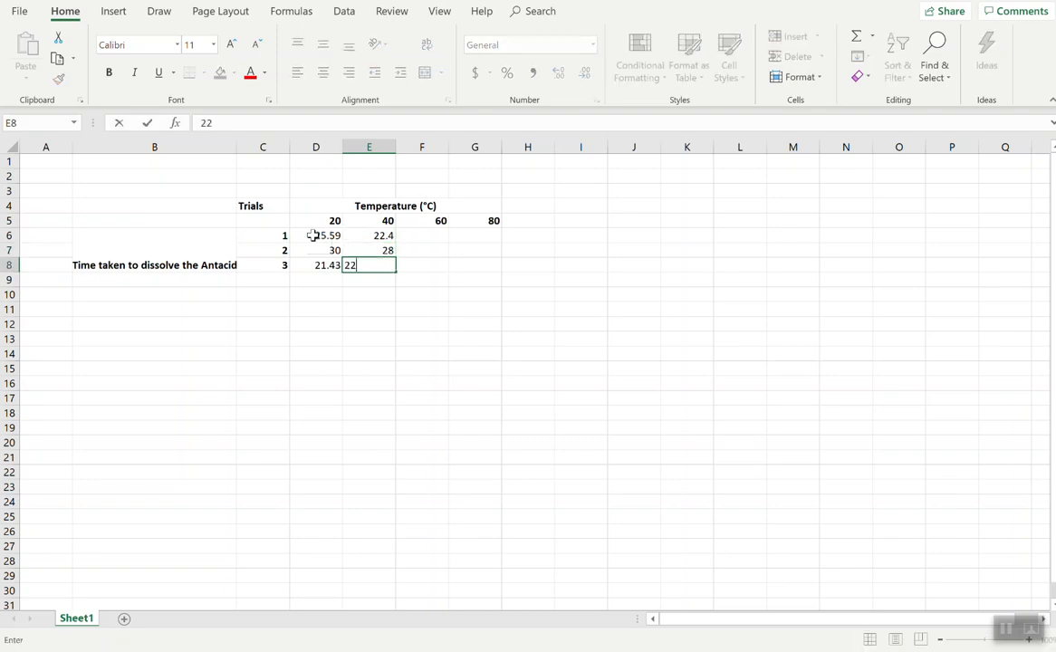
{"action": "key", "text": "Tab"}
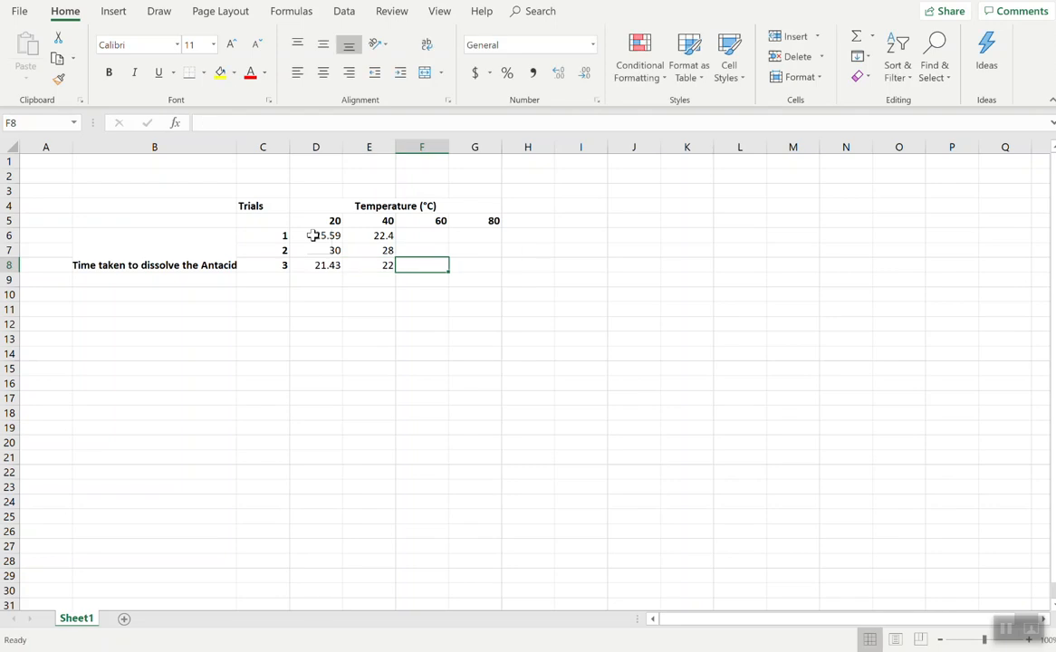
Step: Fill in the 60 °C trial times 22.5, 24 and 22 in cells F6:F8
{"action": "key", "text": "Up"}
{"action": "key", "text": "Up"}
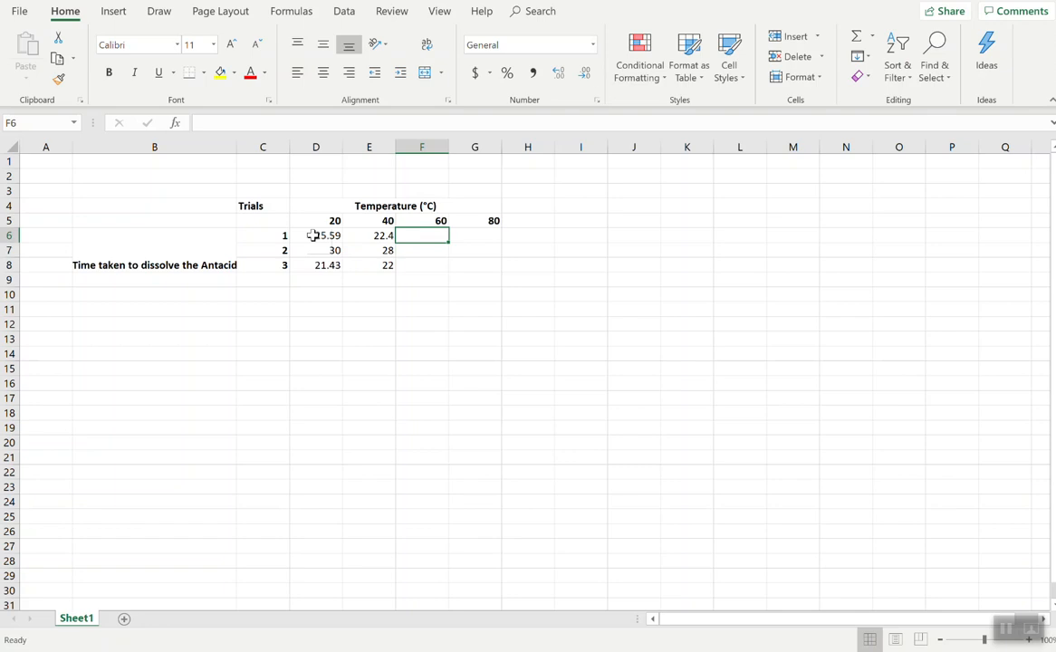
{"action": "type", "text": "22.5"}
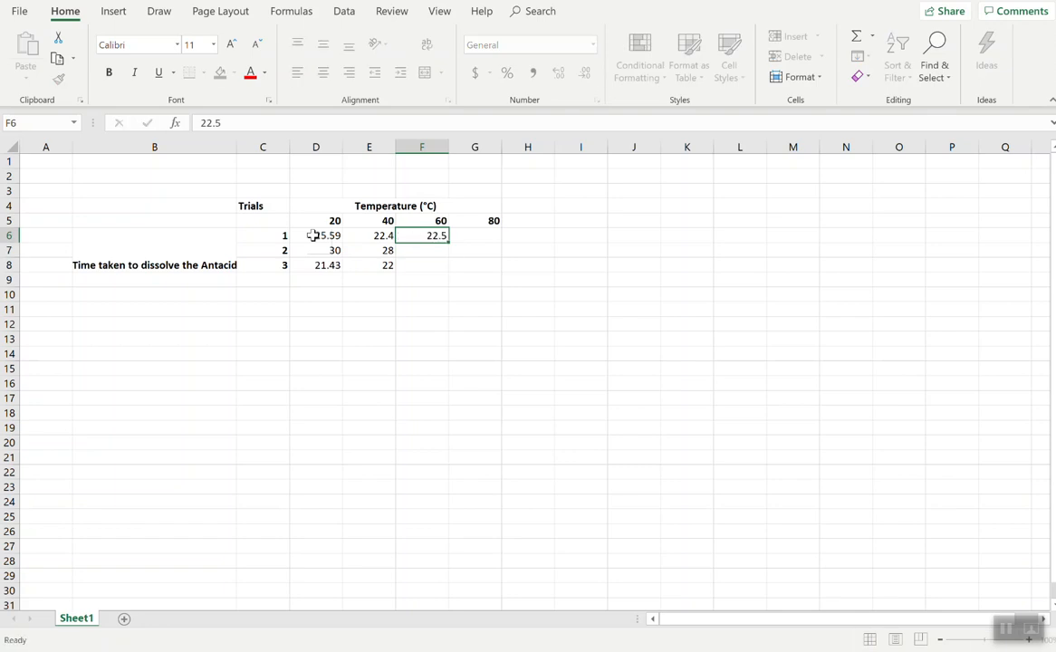
{"action": "key", "text": "Return"}
{"action": "type", "text": "24"}
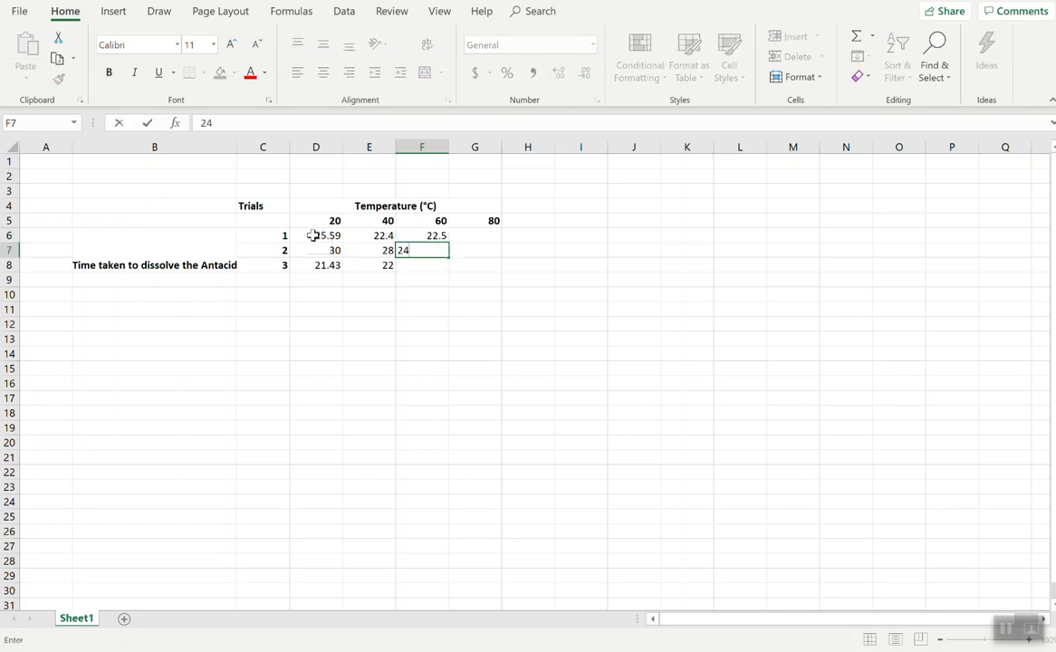
{"action": "key", "text": "Return"}
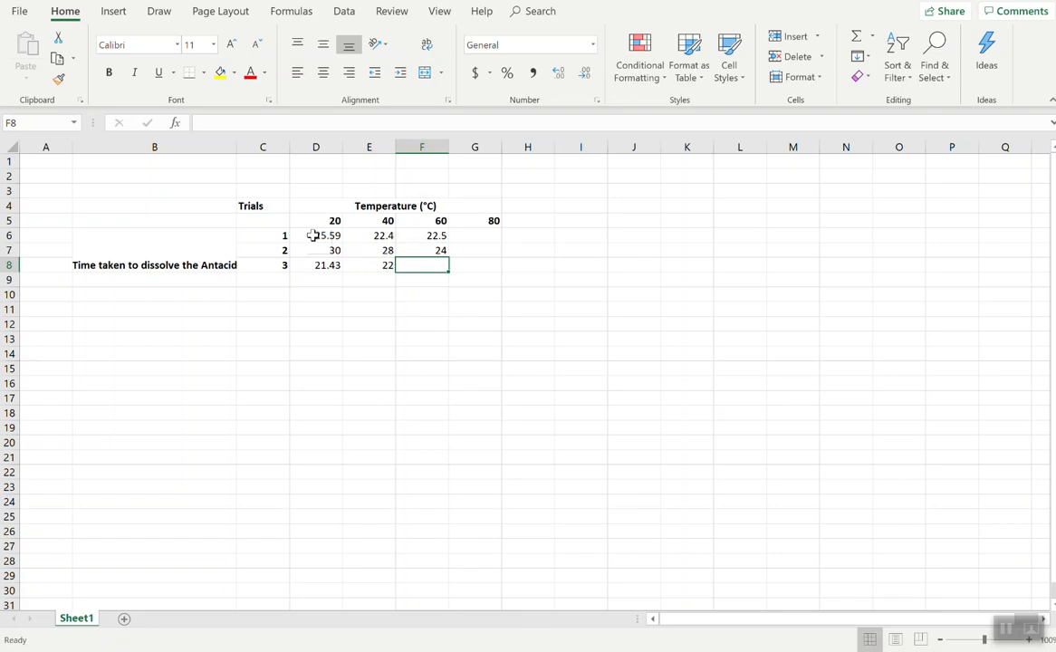
{"action": "type", "text": "22"}
{"action": "key", "text": "Tab"}
Step: Fill in the 80 °C trial times 24.35, 19 and 24.5 in cells G6:G8
{"action": "key", "text": "Up"}
{"action": "key", "text": "Up"}
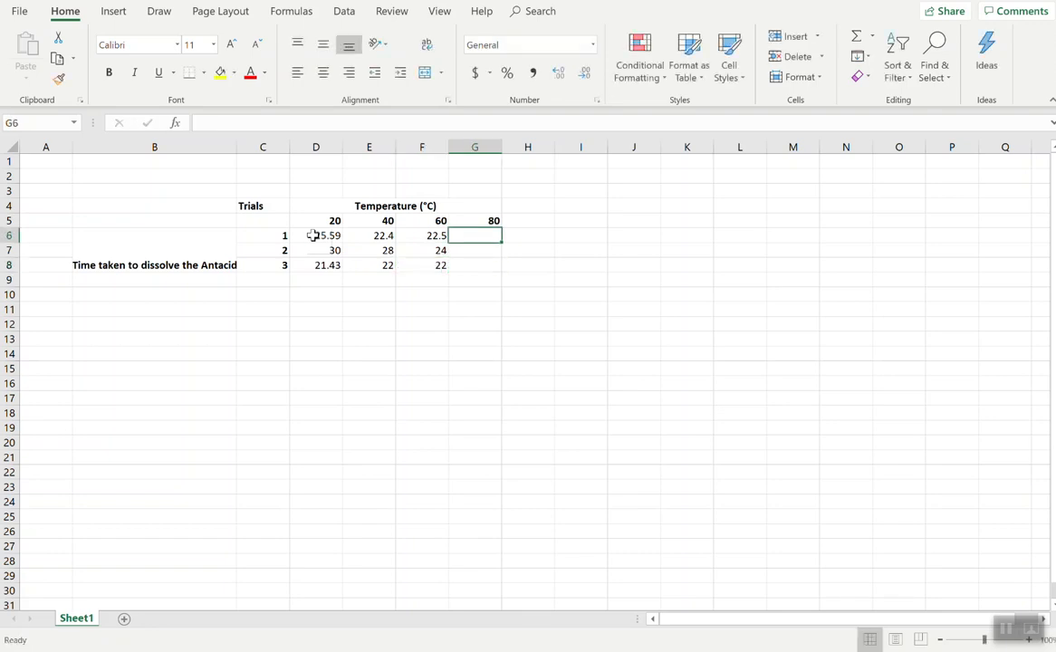
{"action": "type", "text": "24"}
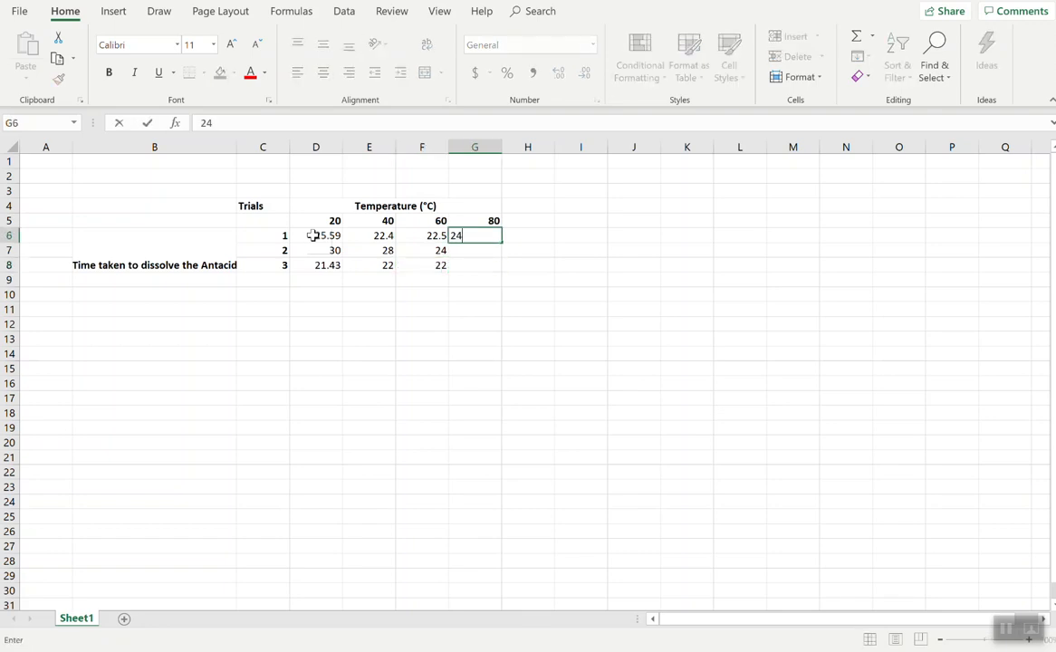
{"action": "type", "text": ".35"}
{"action": "key", "text": "Return"}
{"action": "type", "text": "19"}
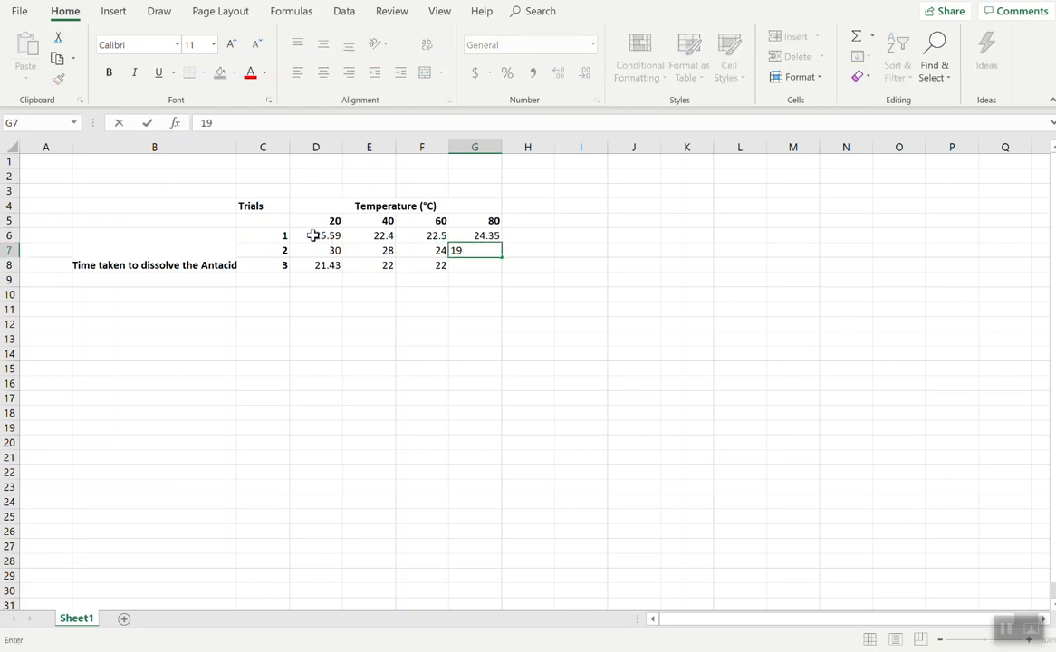
{"action": "key", "text": "Return"}
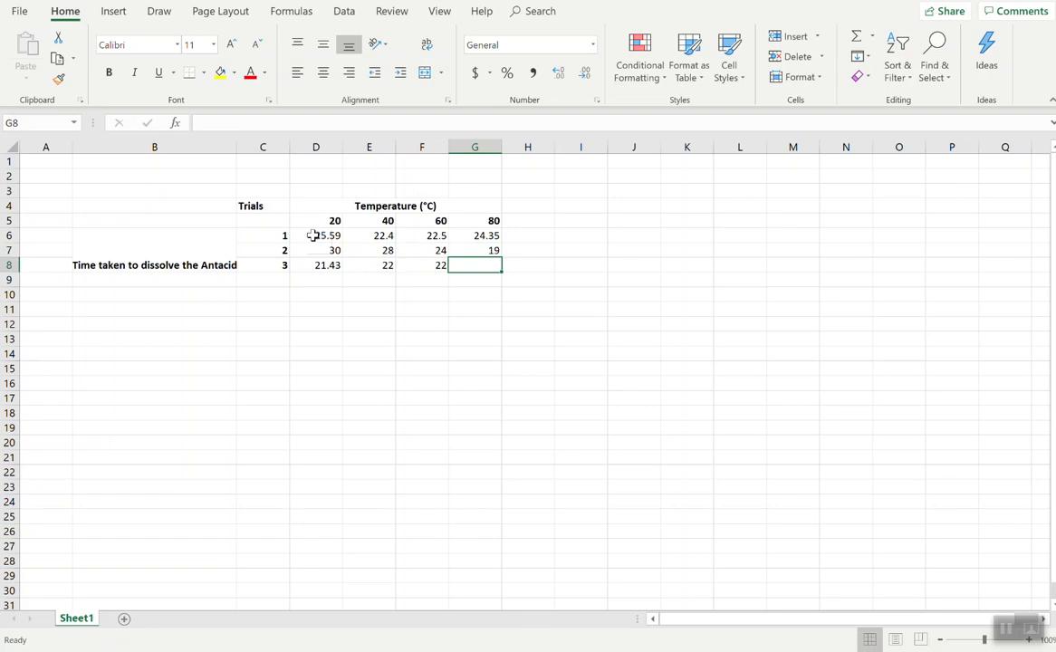
{"action": "type", "text": "24.5"}
{"action": "key", "text": "Return"}
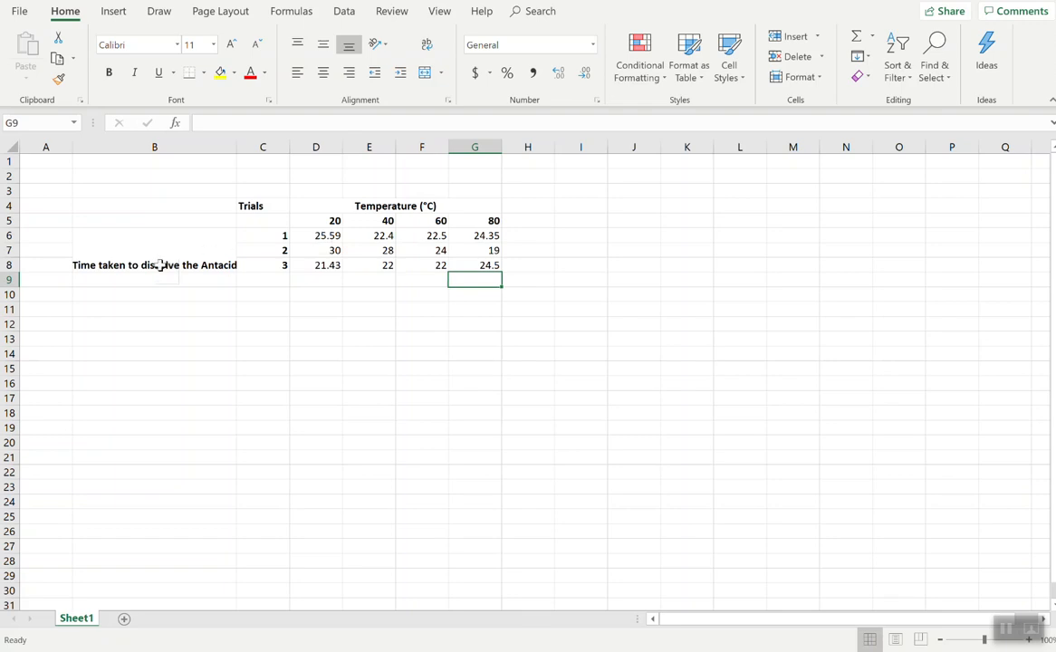
Step: Add the bold row label "Mean" in cell B9, below the dissolving-time label
{"action": "left_click", "coordinate": [192, 281]}
{"action": "type", "text": "Mean"}
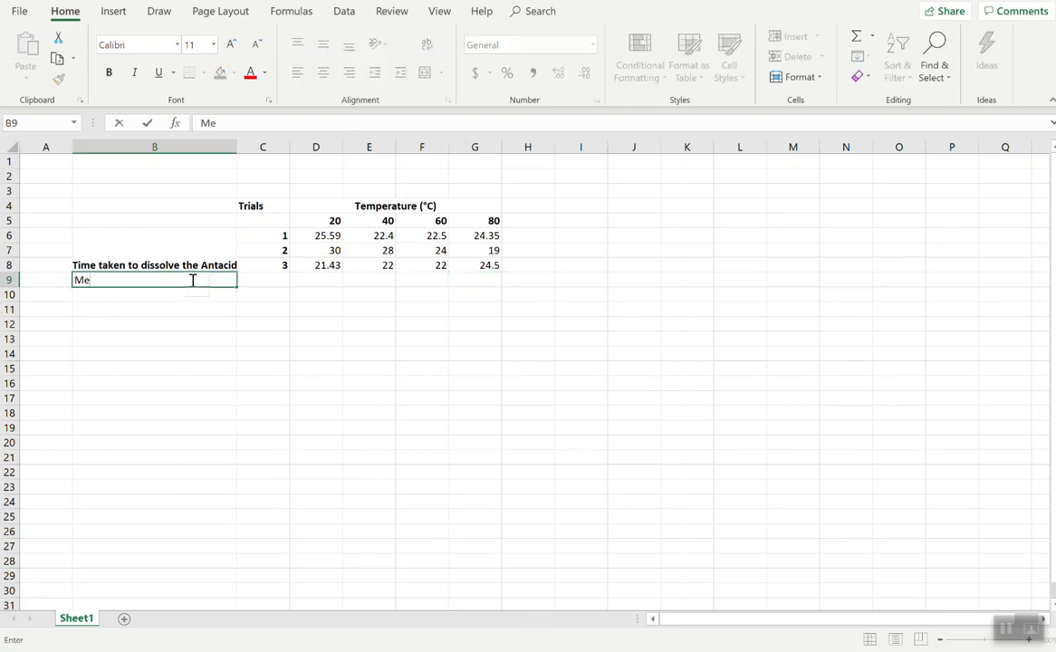
{"action": "left_click", "coordinate": [1007, 629]}
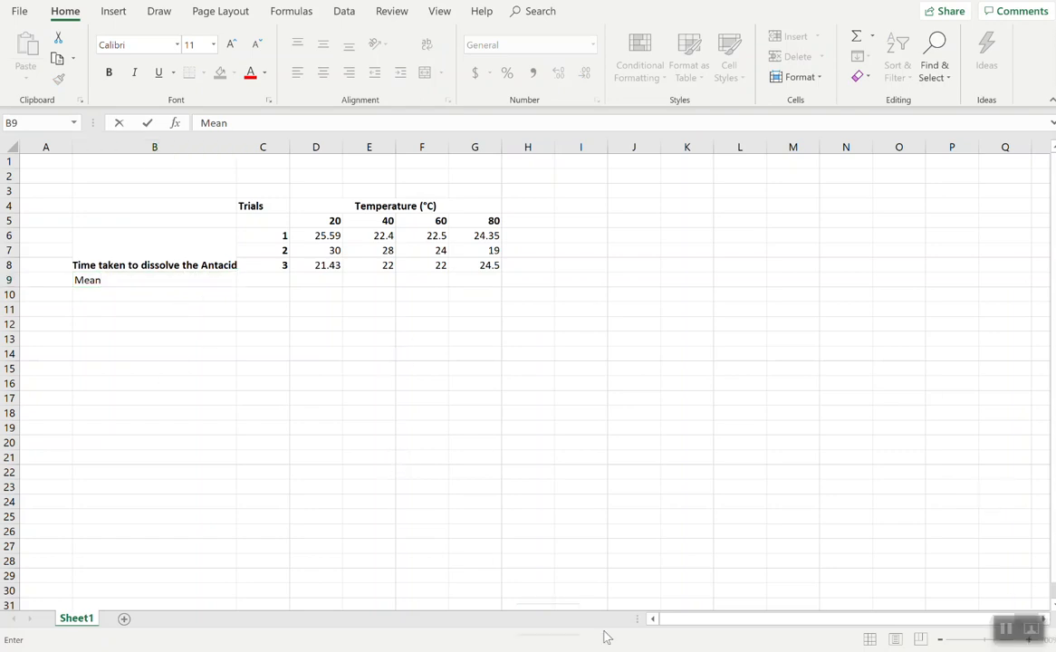
{"action": "left_click", "coordinate": [200, 281]}
{"action": "left_click", "coordinate": [143, 308]}
{"action": "left_click", "coordinate": [148, 279]}
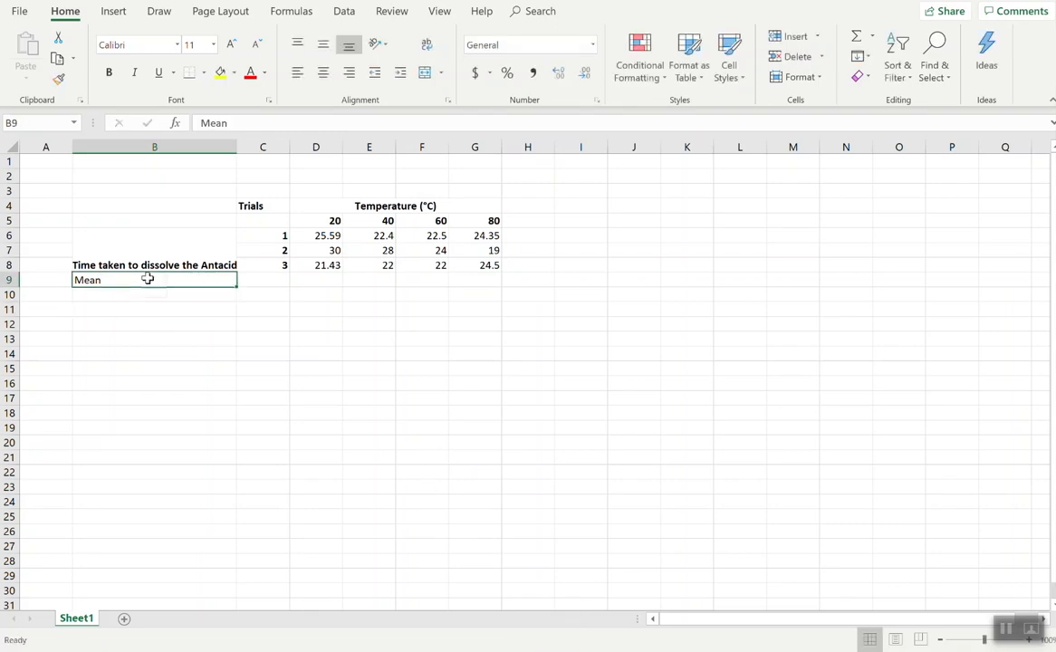
{"action": "key", "text": "ctrl+b"}
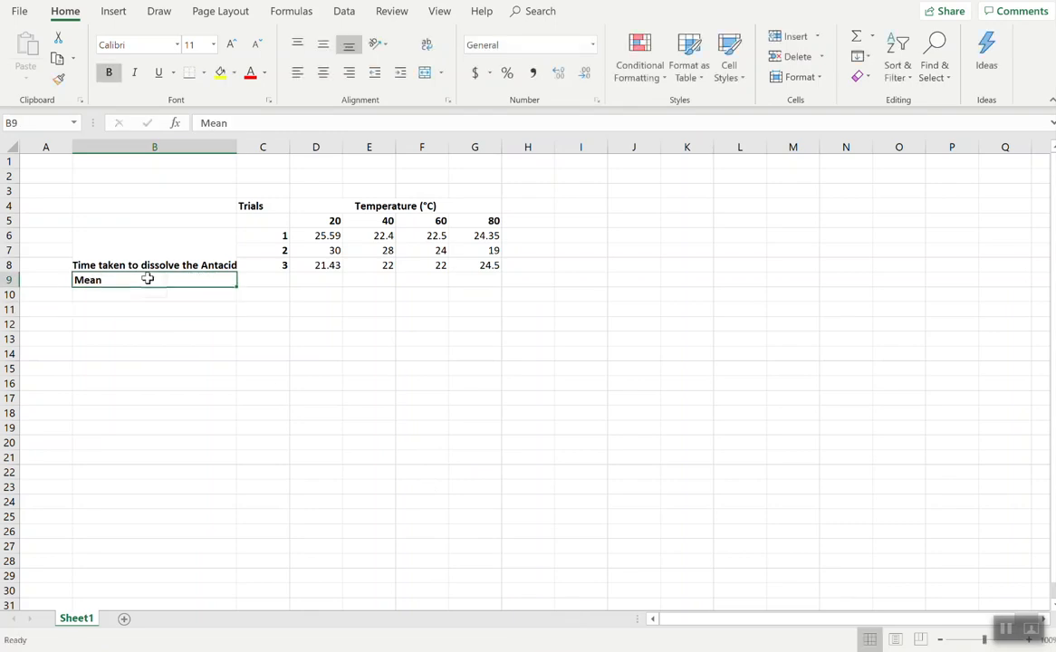
Step: Calculate the 20 °C mean in D9 with =AVERAGE(D6:D8) and fill the formula across to G9
{"action": "key", "text": "Tab"}
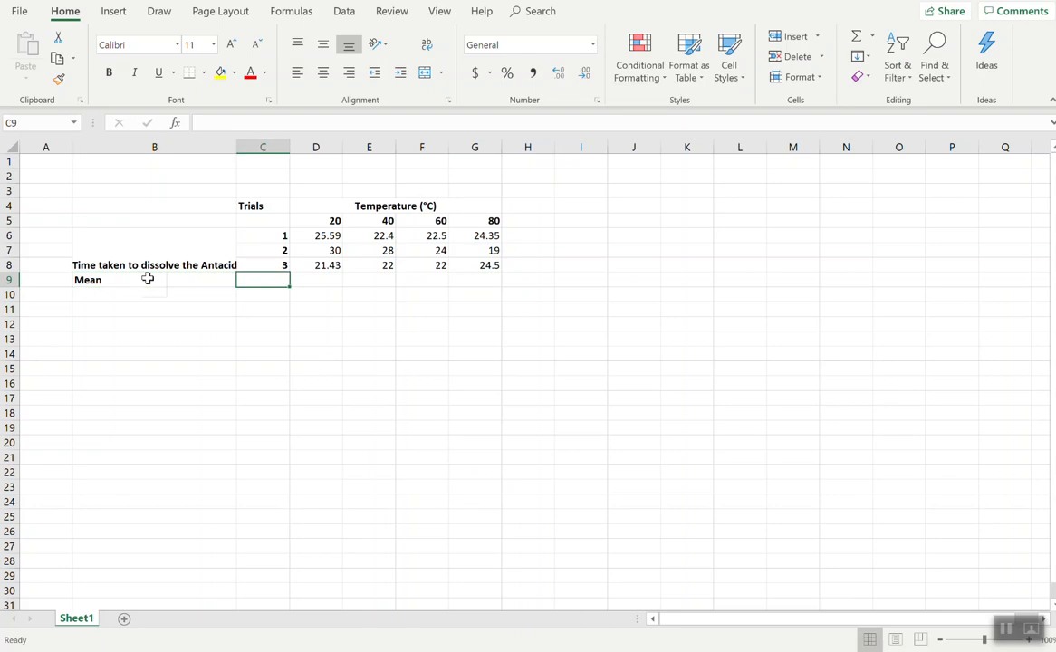
{"action": "key", "text": "Tab"}
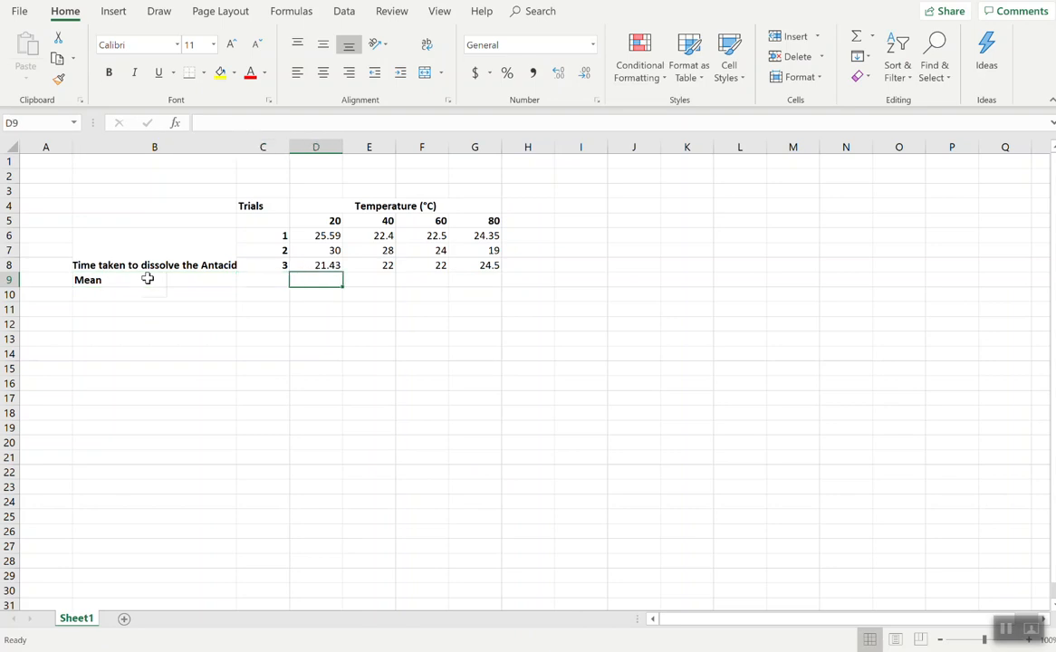
{"action": "left_click", "coordinate": [328, 128]}
{"action": "type", "text": "="}
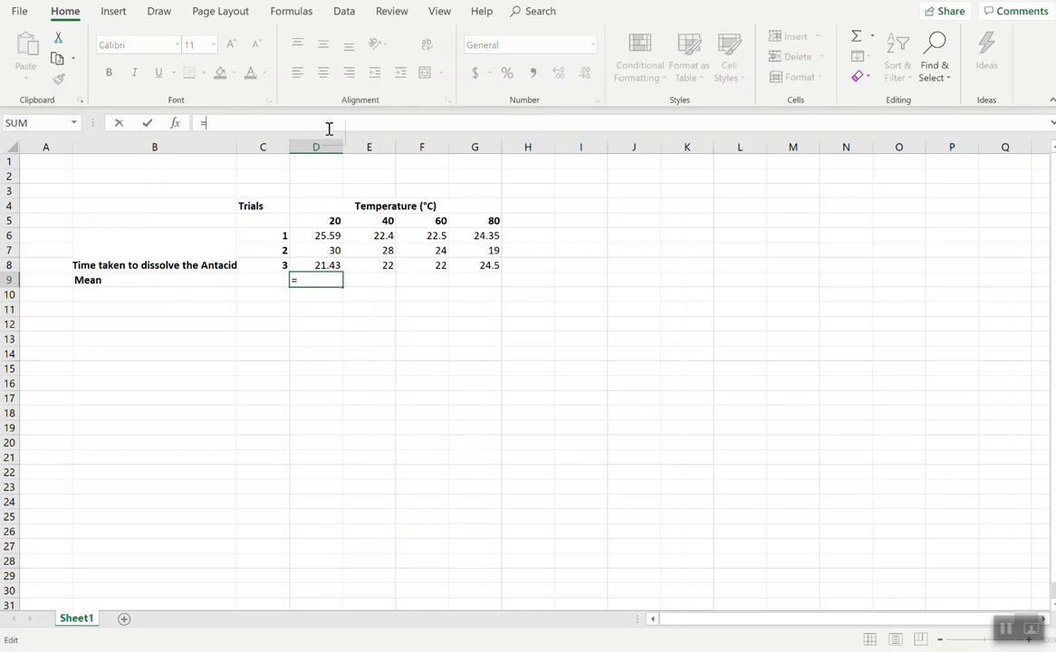
{"action": "type", "text": "average"}
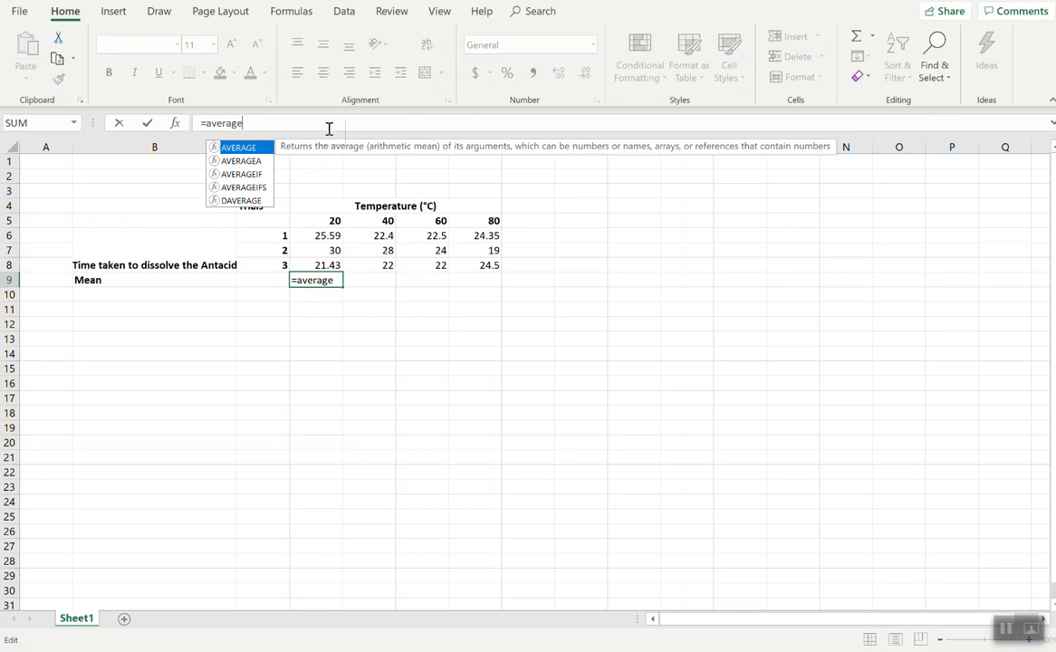
{"action": "type", "text": "("}
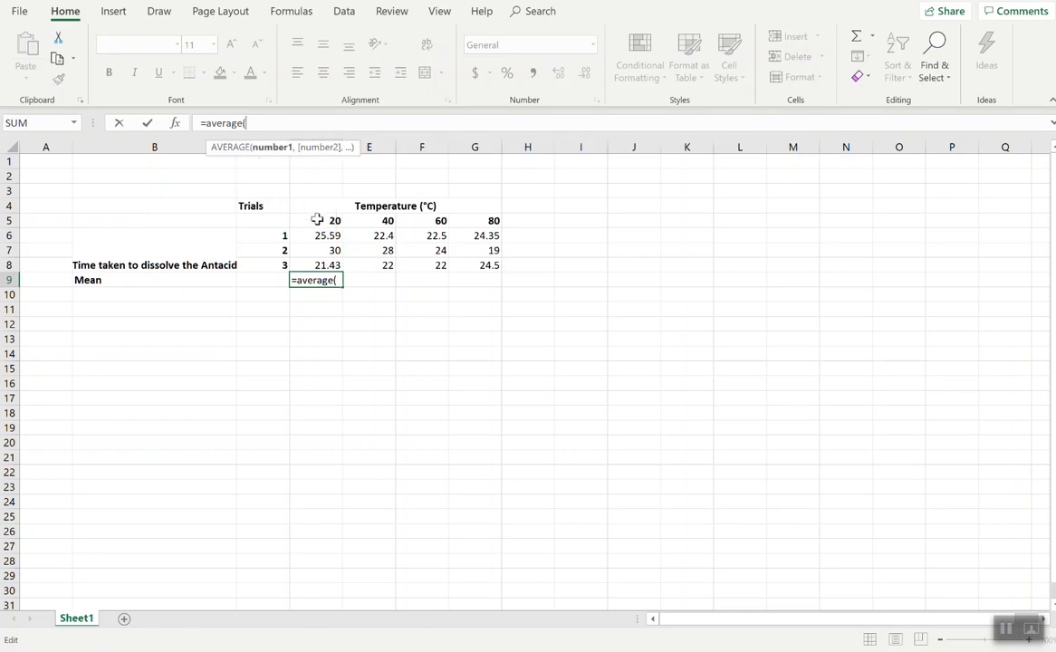
{"action": "left_click_drag", "start_coordinate": [318, 236], "coordinate": [316, 265]}
{"action": "type", "text": ")"}
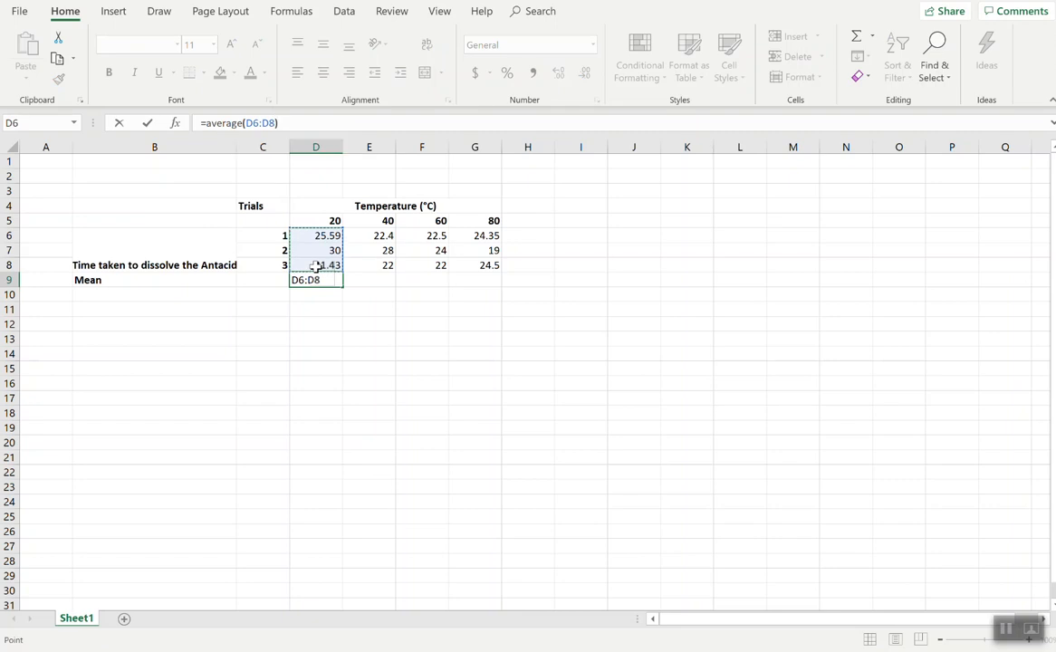
{"action": "key", "text": "Return"}
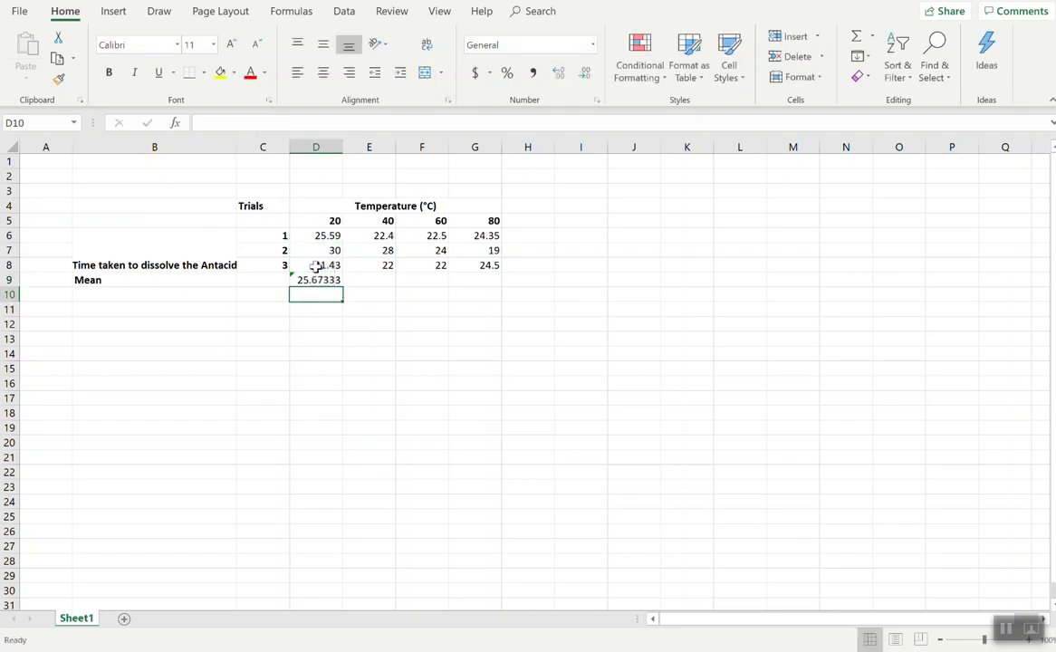
{"action": "left_click", "coordinate": [314, 278]}
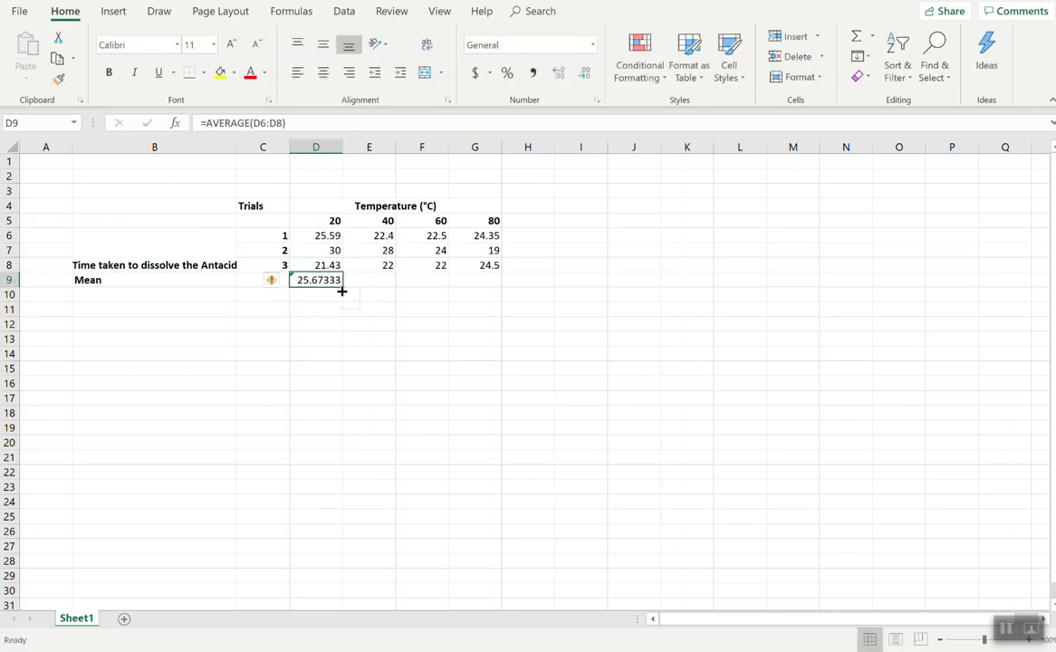
{"action": "left_click_drag", "start_coordinate": [343, 286], "coordinate": [500, 290]}
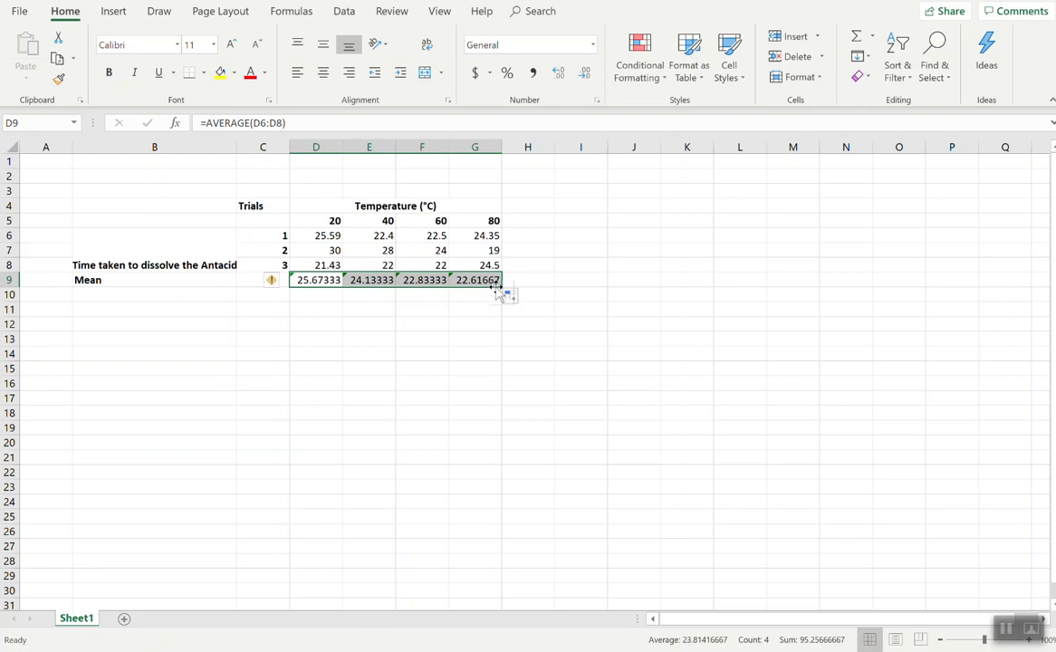
Step: Add the bold row label "Standard Deviation" in cell B10
{"action": "left_click", "coordinate": [189, 296]}
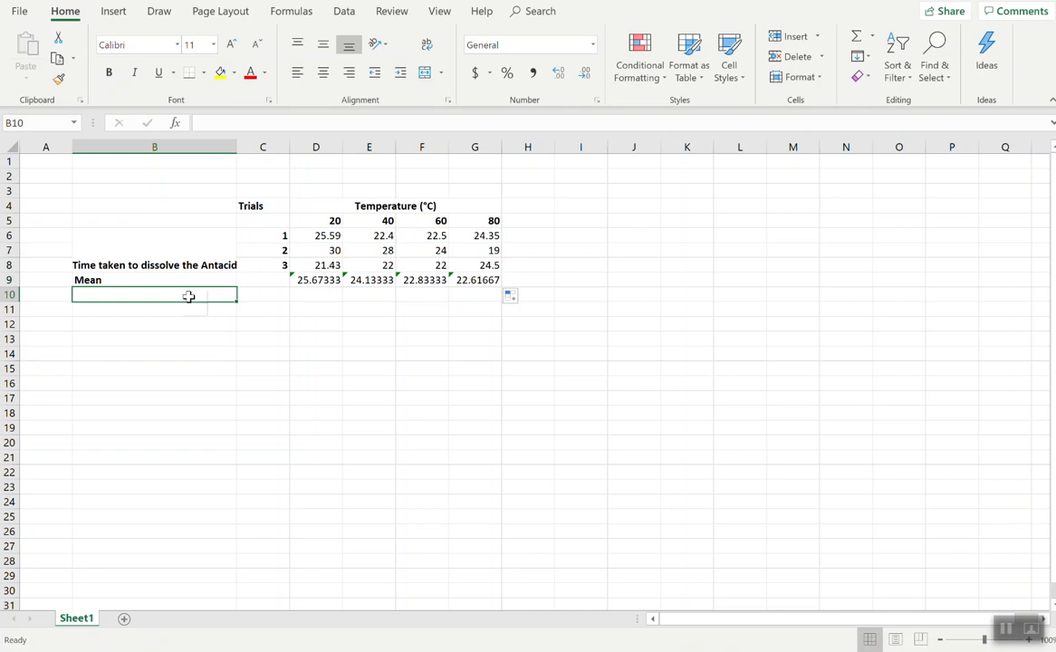
{"action": "type", "text": "S"}
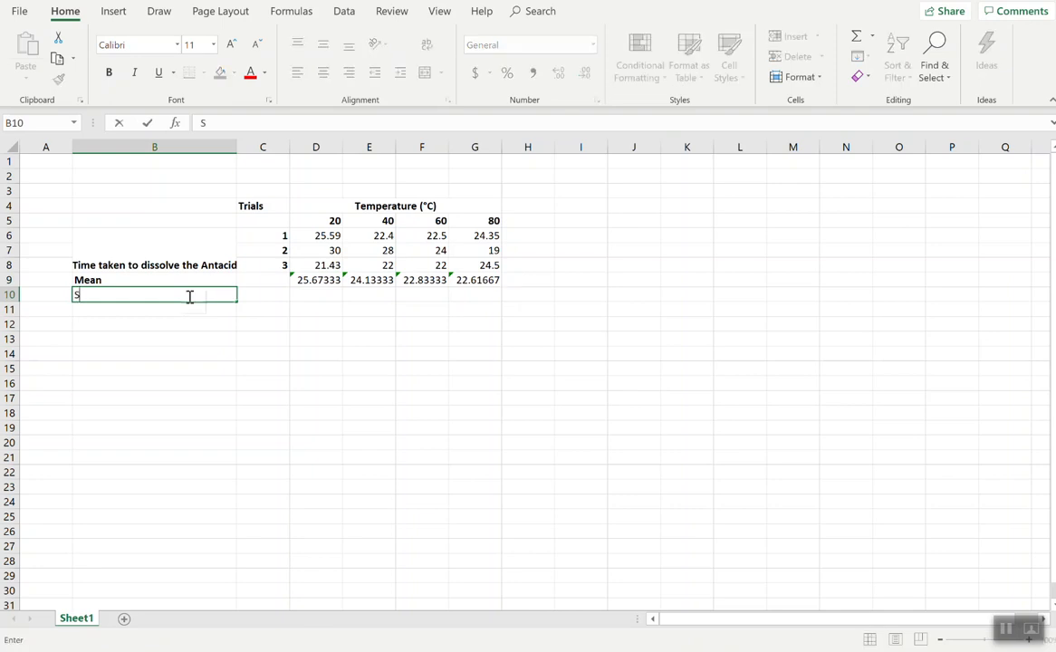
{"action": "type", "text": "tandard De"}
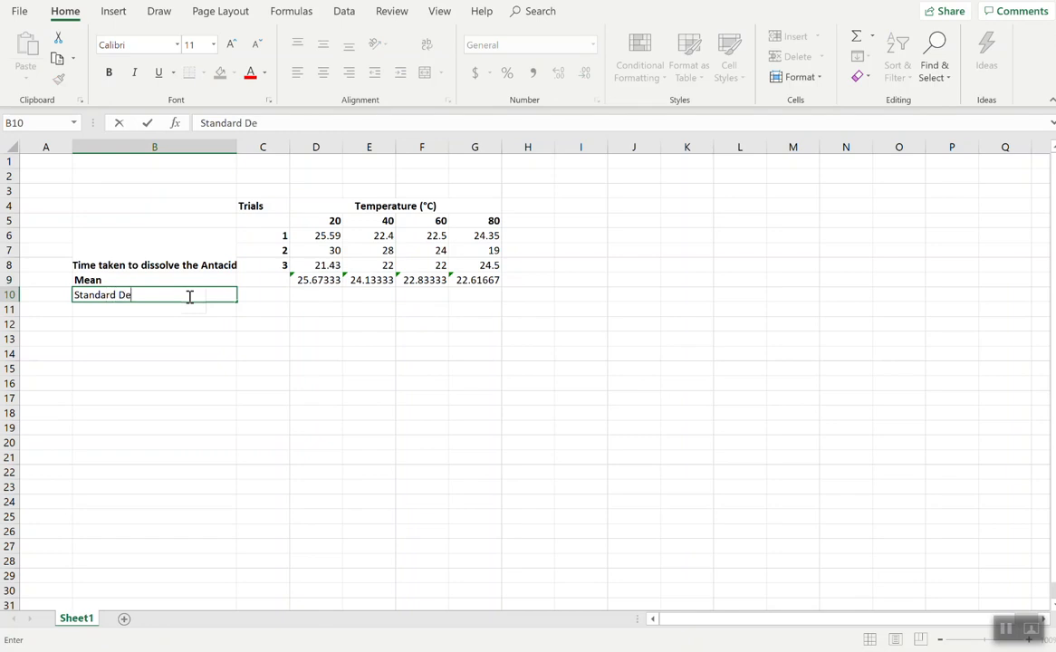
{"action": "type", "text": "viation"}
{"action": "key", "text": "Tab"}
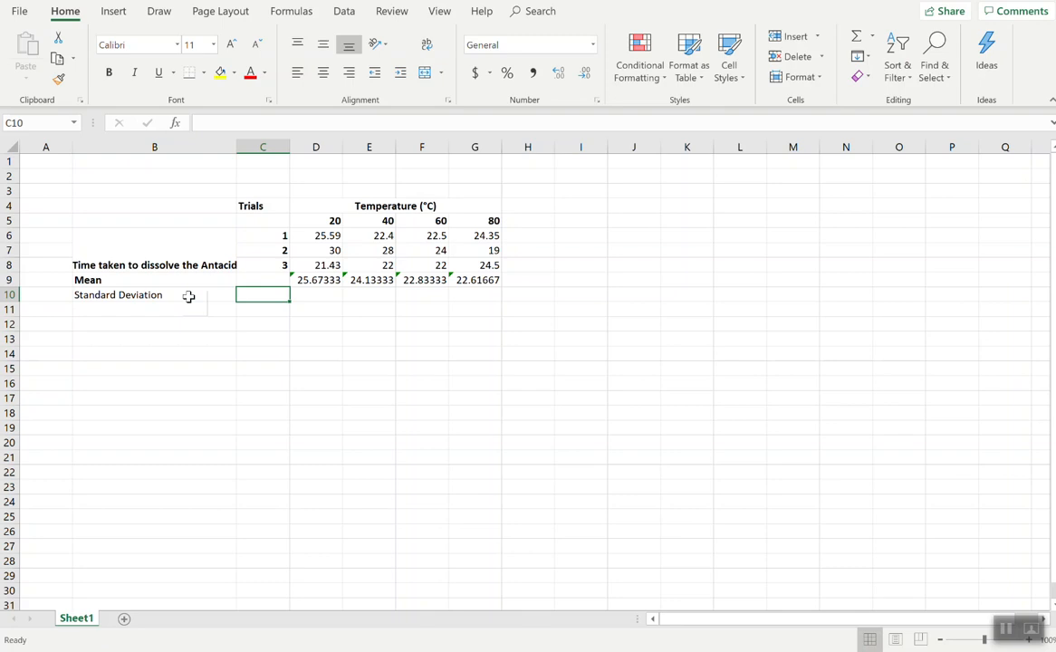
{"action": "left_click", "coordinate": [188, 296]}
{"action": "key", "text": "ctrl+b"}
Step: Calculate the 20 °C standard deviation in D10 with =STDEV(D6:D8) and fill the formula across to G10
{"action": "key", "text": "Tab"}
{"action": "key", "text": "Tab"}
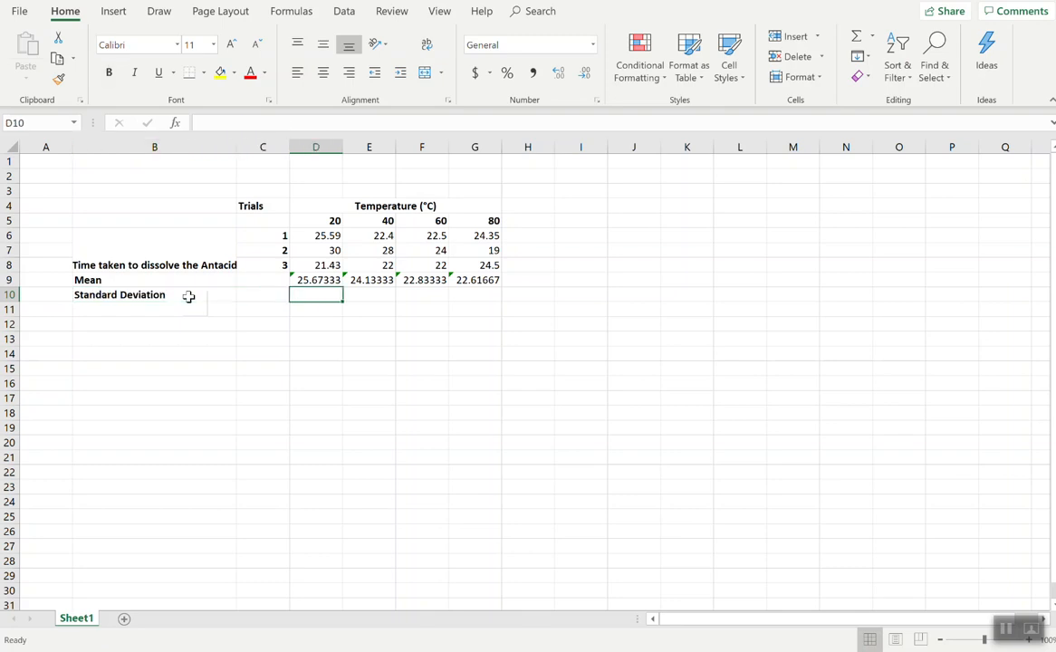
{"action": "left_click", "coordinate": [340, 122]}
{"action": "type", "text": "=st"}
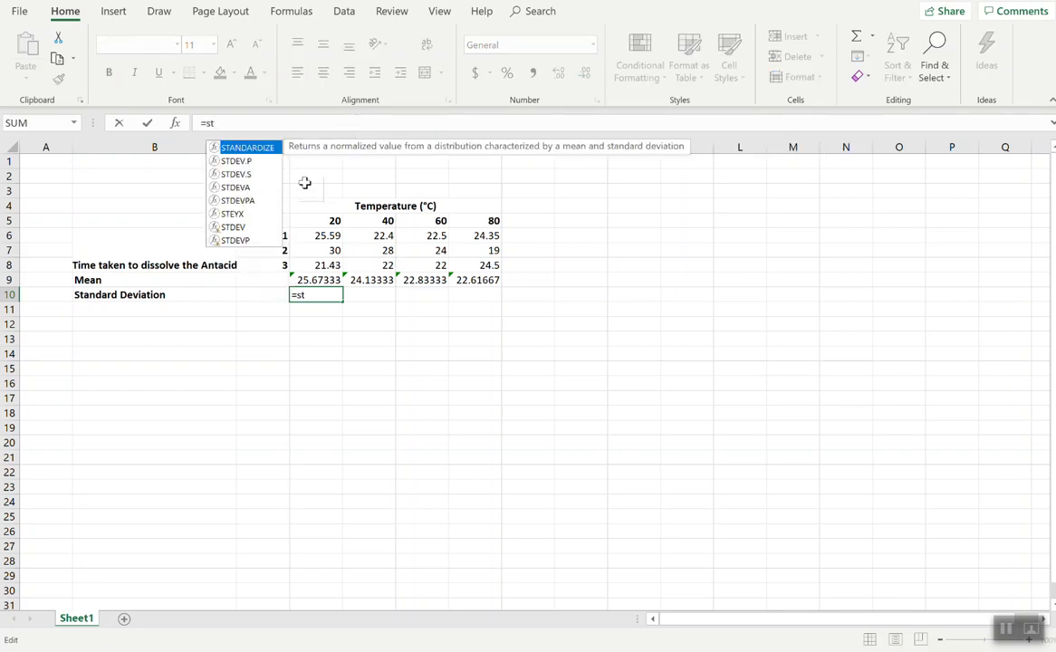
{"action": "left_click", "coordinate": [245, 228]}
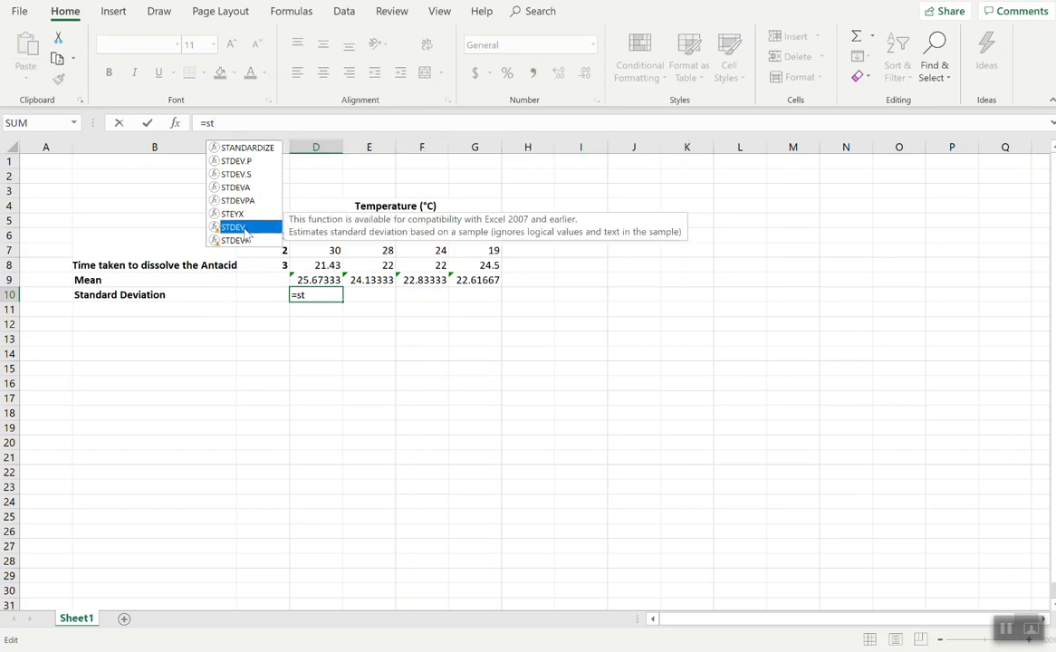
{"action": "double_click", "coordinate": [245, 229]}
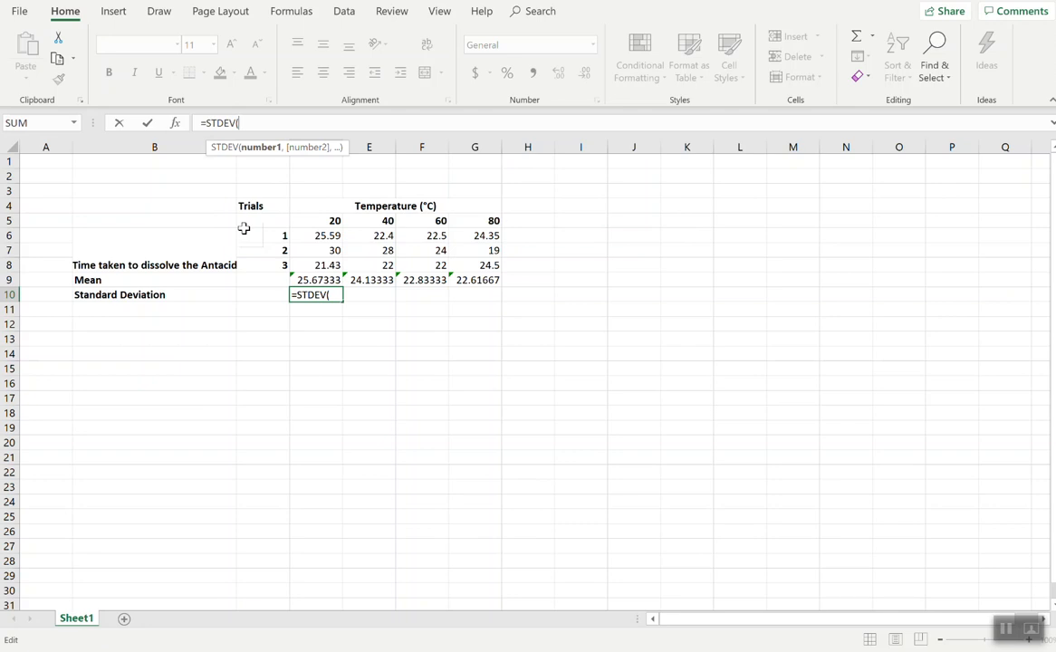
{"action": "left_click_drag", "start_coordinate": [332, 236], "coordinate": [330, 263]}
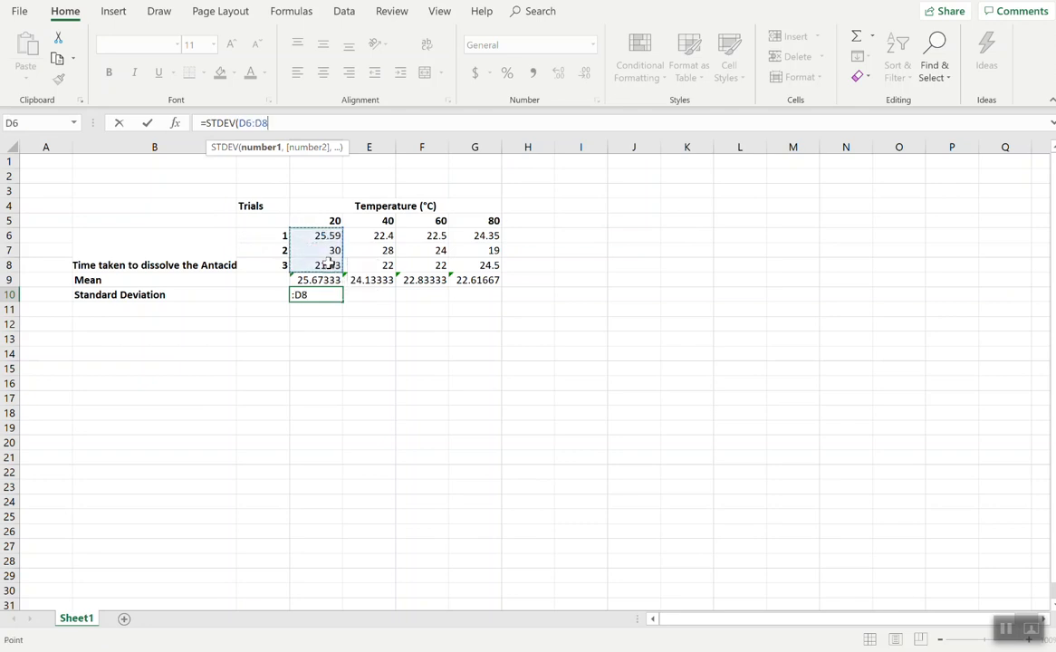
{"action": "type", "text": ")"}
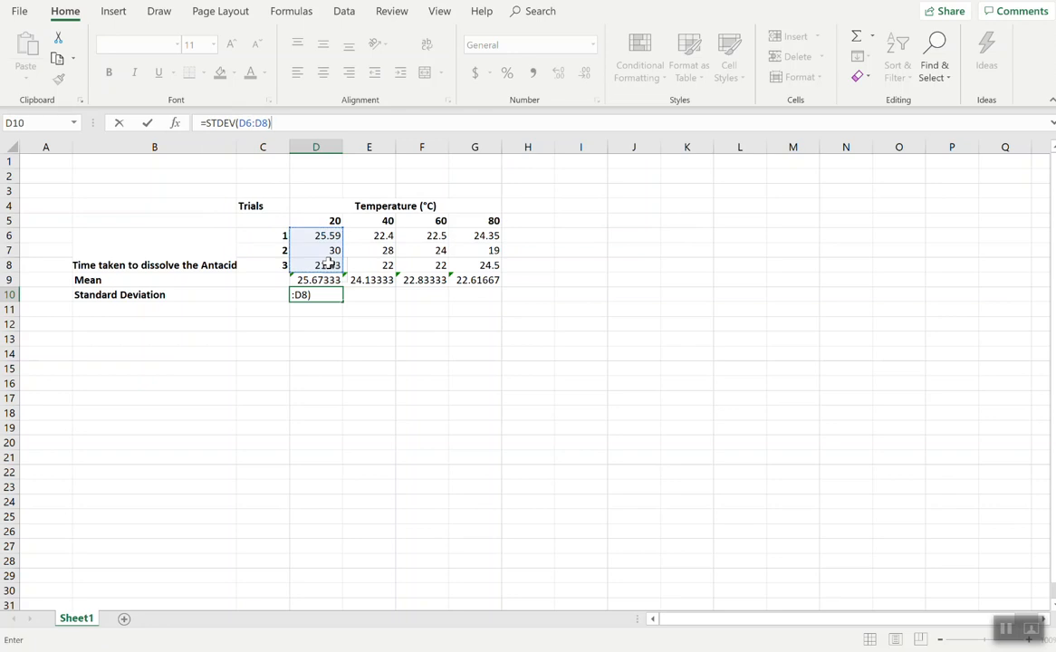
{"action": "key", "text": "Return"}
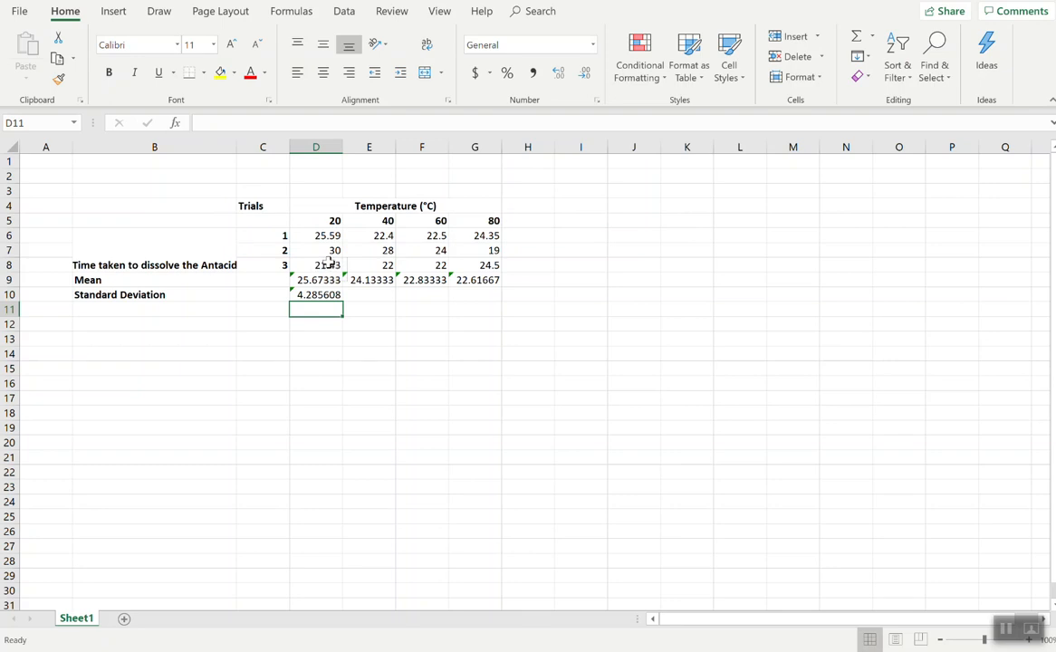
{"action": "left_click", "coordinate": [330, 296]}
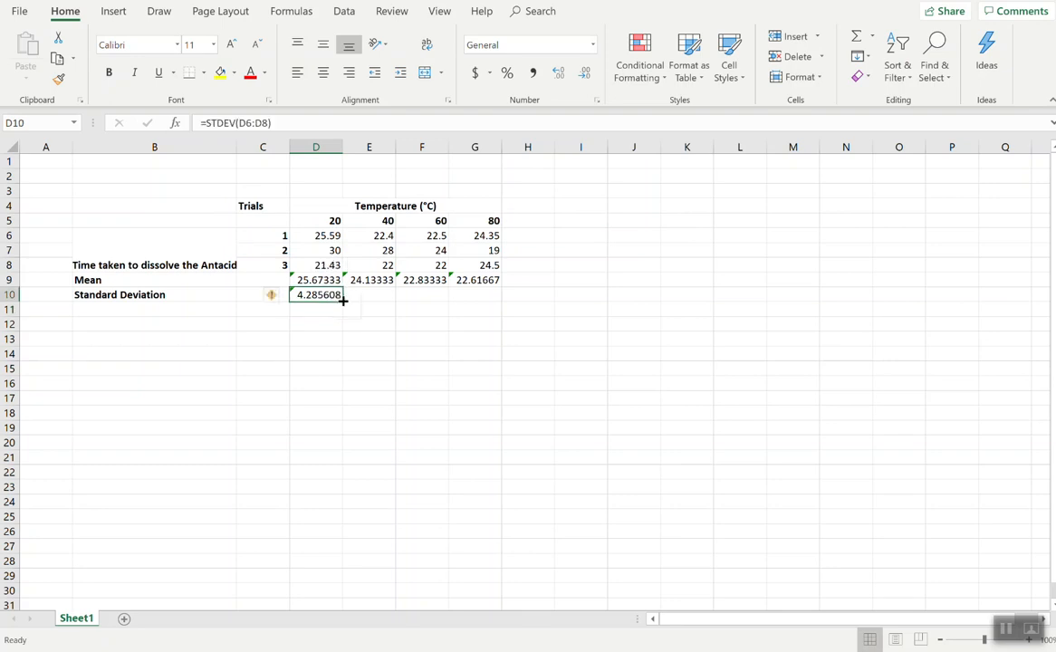
{"action": "left_click_drag", "start_coordinate": [345, 302], "coordinate": [502, 302]}
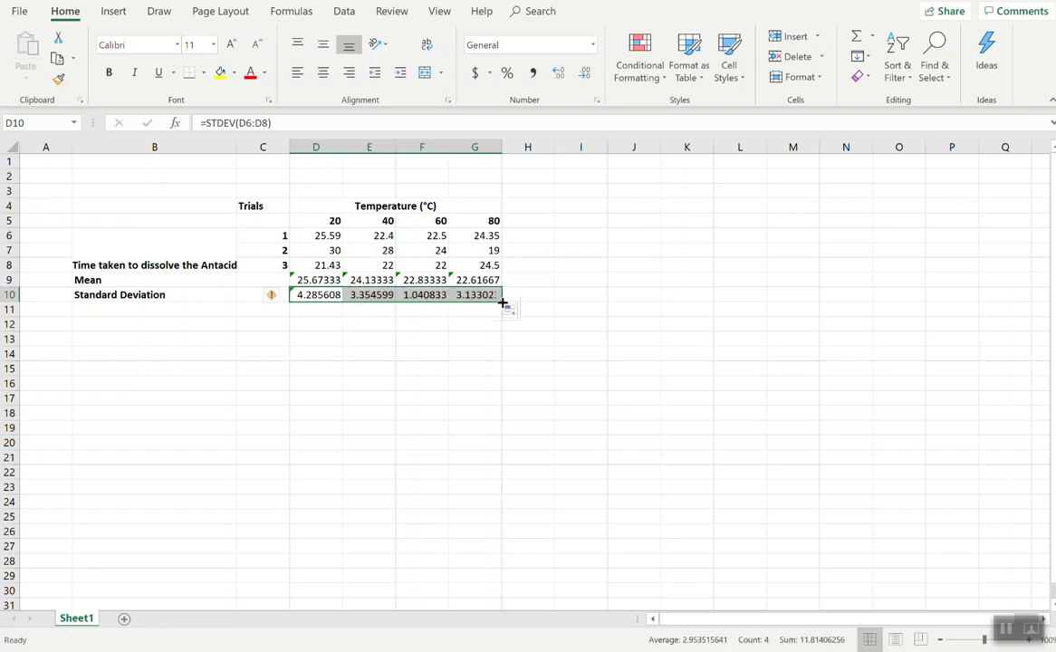
{"action": "left_click", "coordinate": [431, 296]}
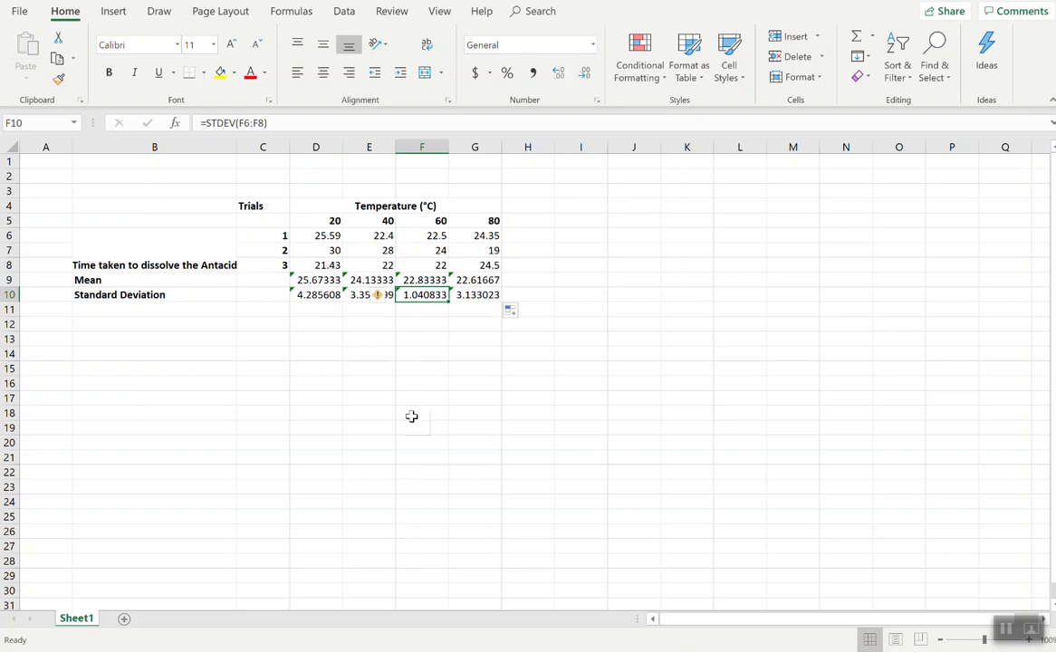
{"action": "left_click", "coordinate": [440, 368]}
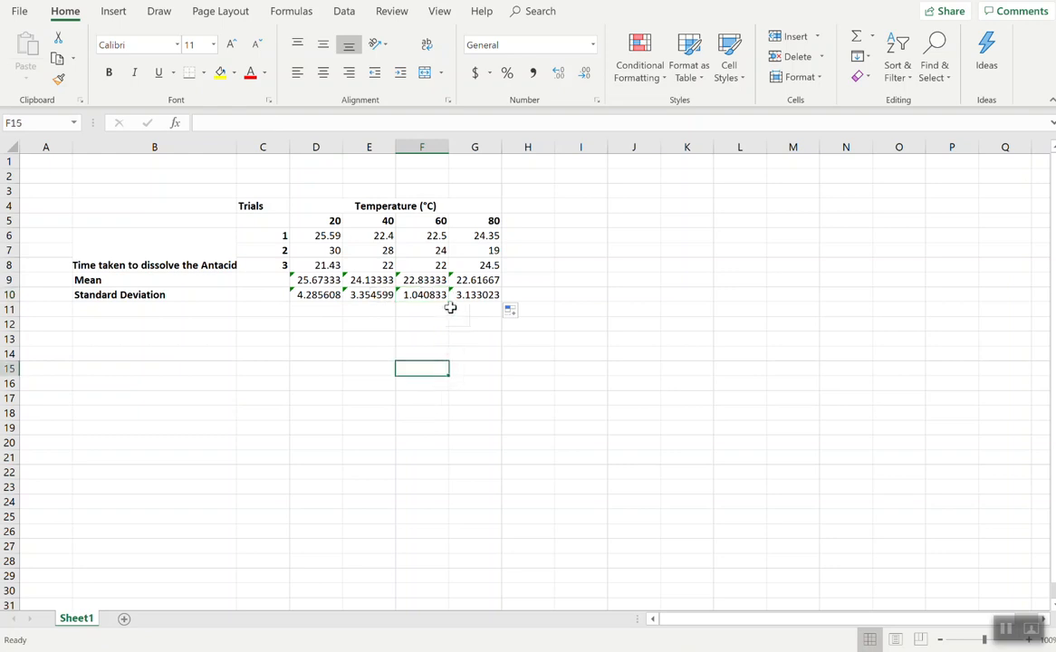
Step: Insert a scatter chart with smooth lines and markers plotting the means in D9:G9 against the temperatures in D5:G5
{"action": "left_click", "coordinate": [334, 222]}
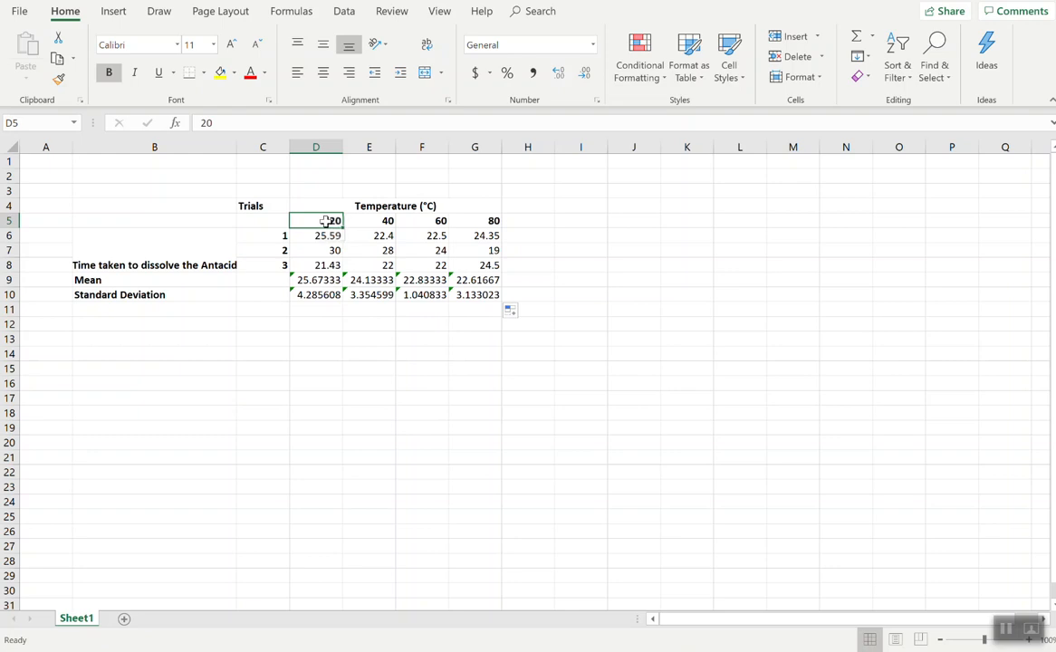
{"action": "left_click_drag", "start_coordinate": [326, 222], "coordinate": [492, 221]}
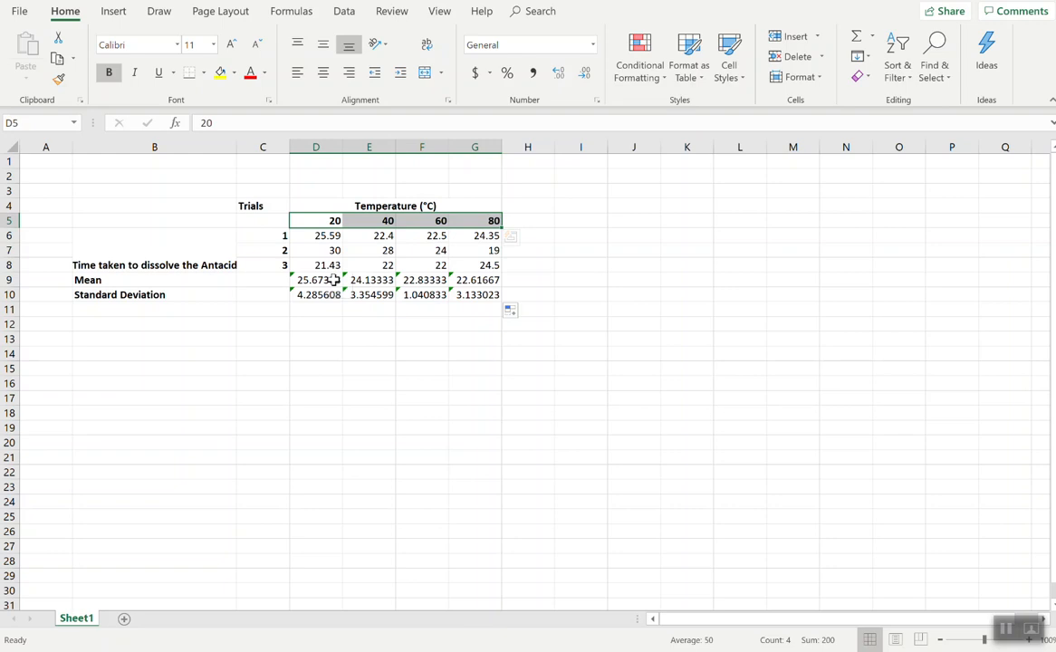
{"action": "left_click_drag", "start_coordinate": [333, 280], "coordinate": [464, 281]}
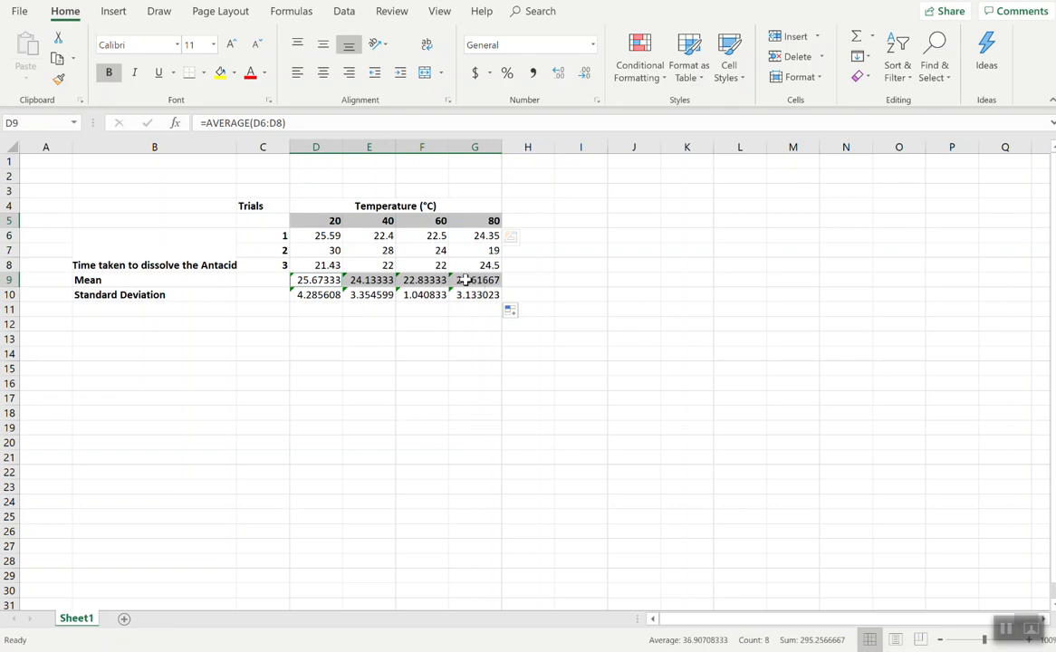
{"action": "left_click", "coordinate": [127, 12]}
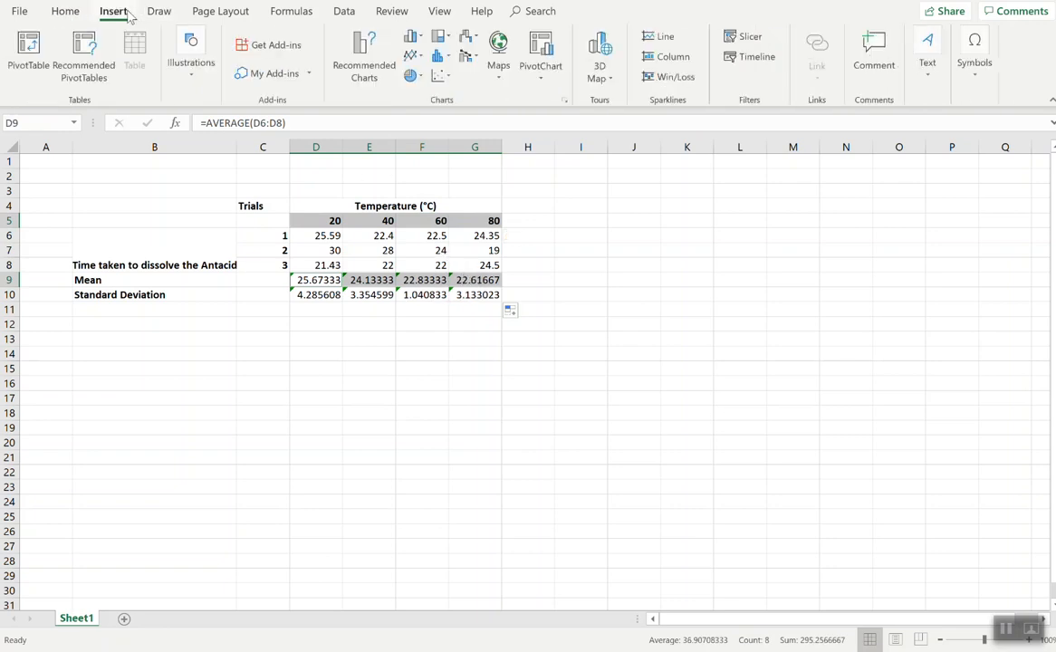
{"action": "left_click", "coordinate": [439, 75]}
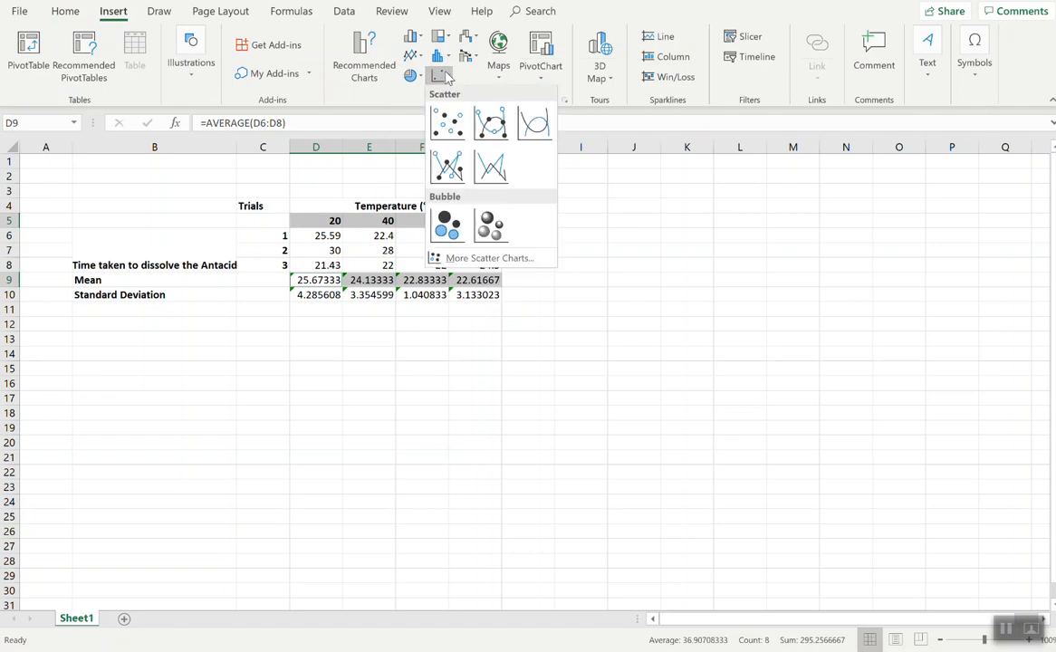
{"action": "left_click", "coordinate": [492, 125]}
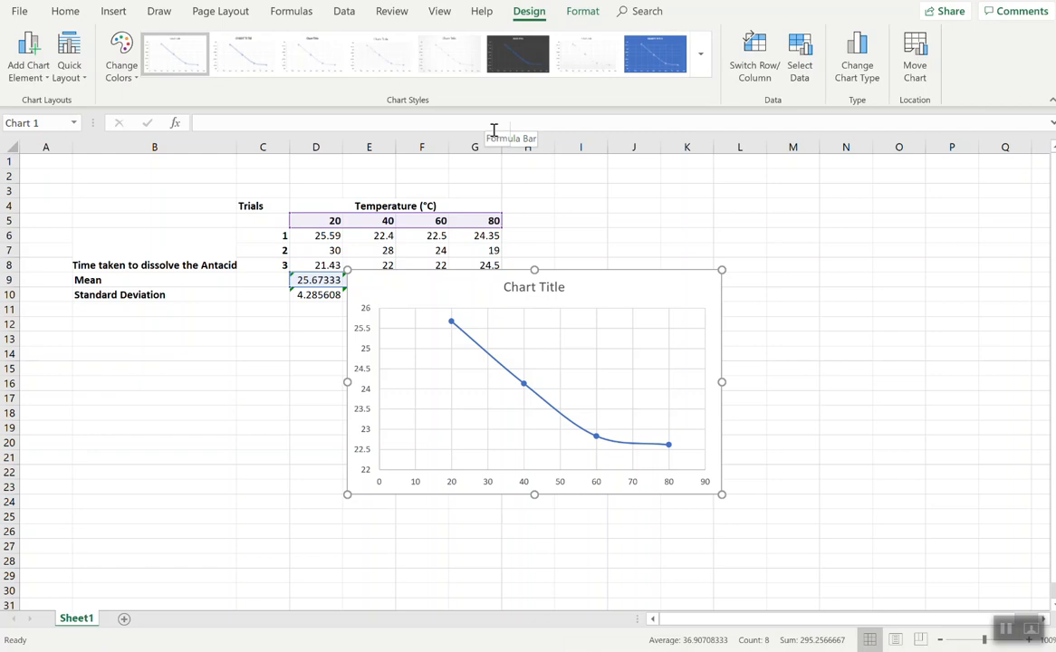
{"action": "left_click", "coordinate": [176, 245]}
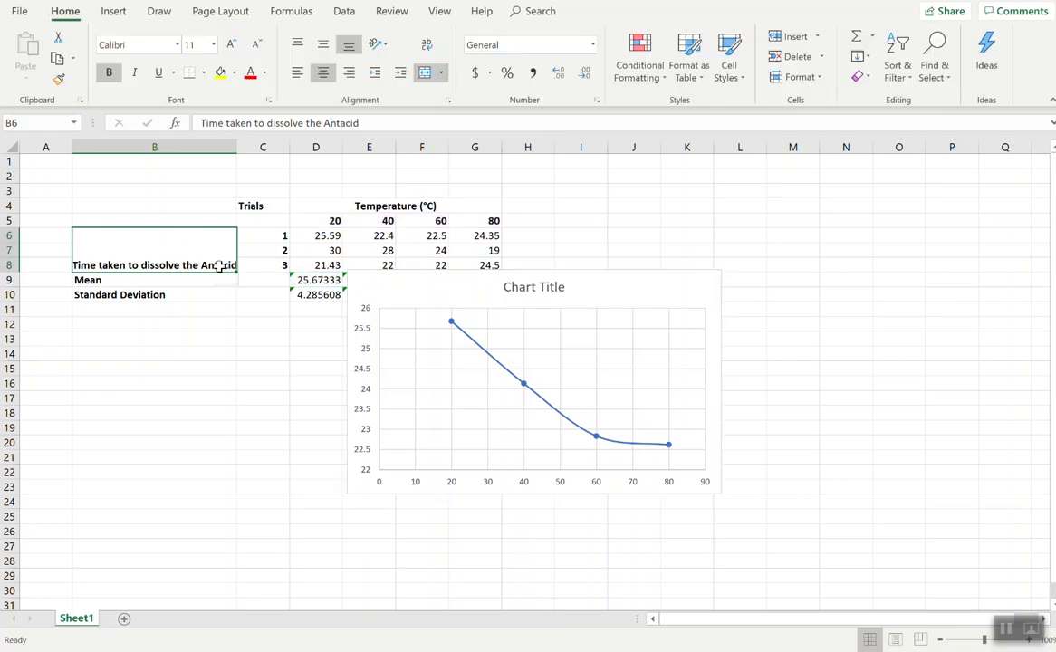
Step: Append the unit "(s)" to the "Time taken to dissolve the Antacid" label in B6
{"action": "double_click", "coordinate": [226, 265]}
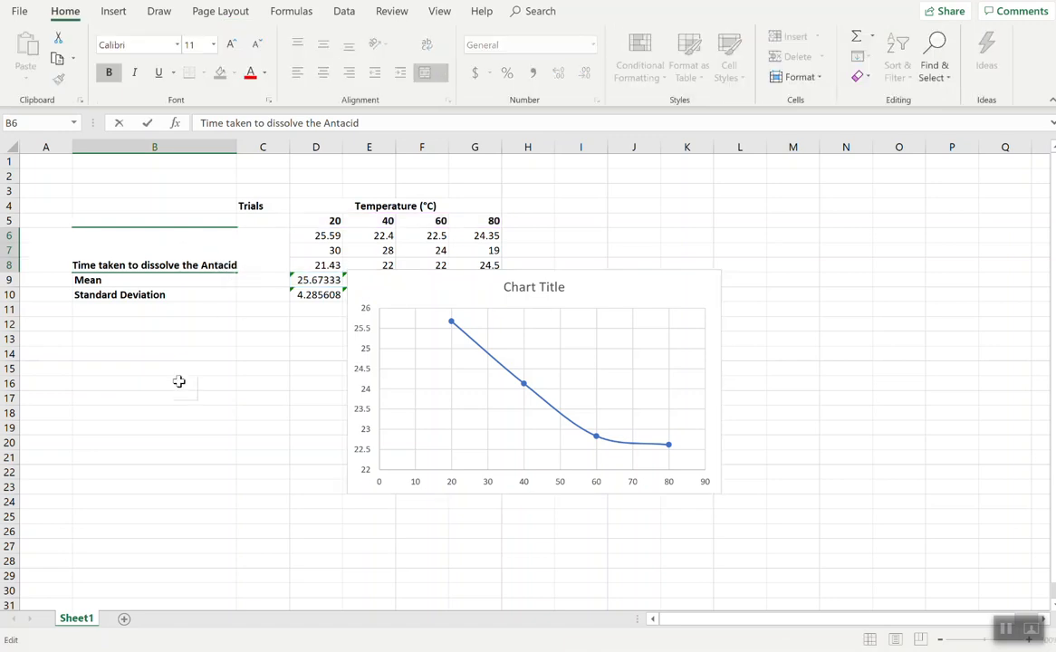
{"action": "type", "text": "(s)"}
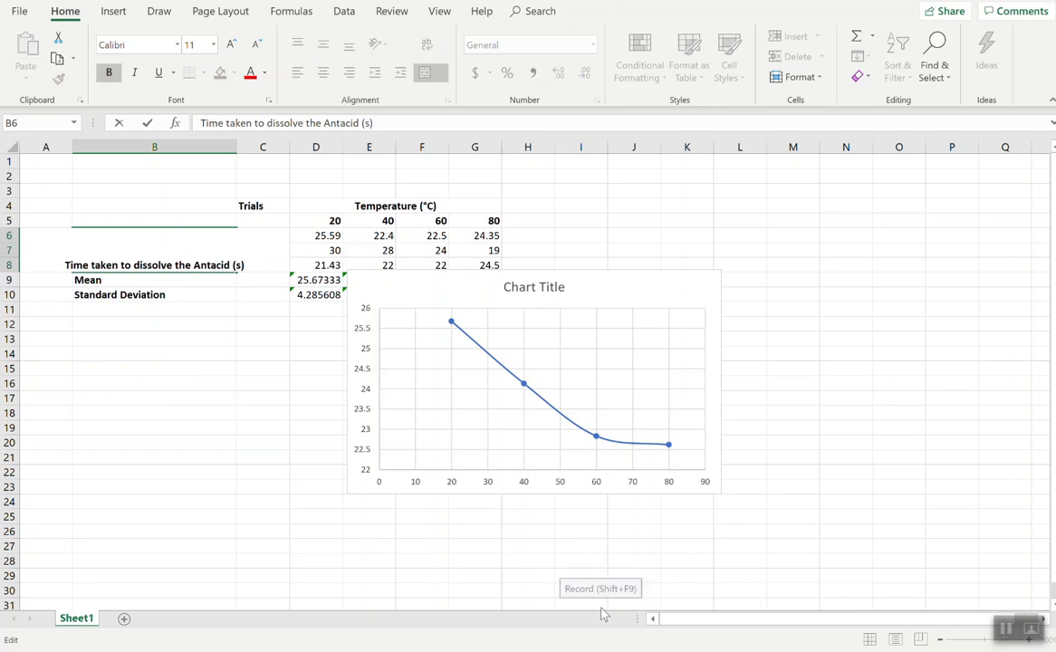
{"action": "left_click", "coordinate": [1006, 630]}
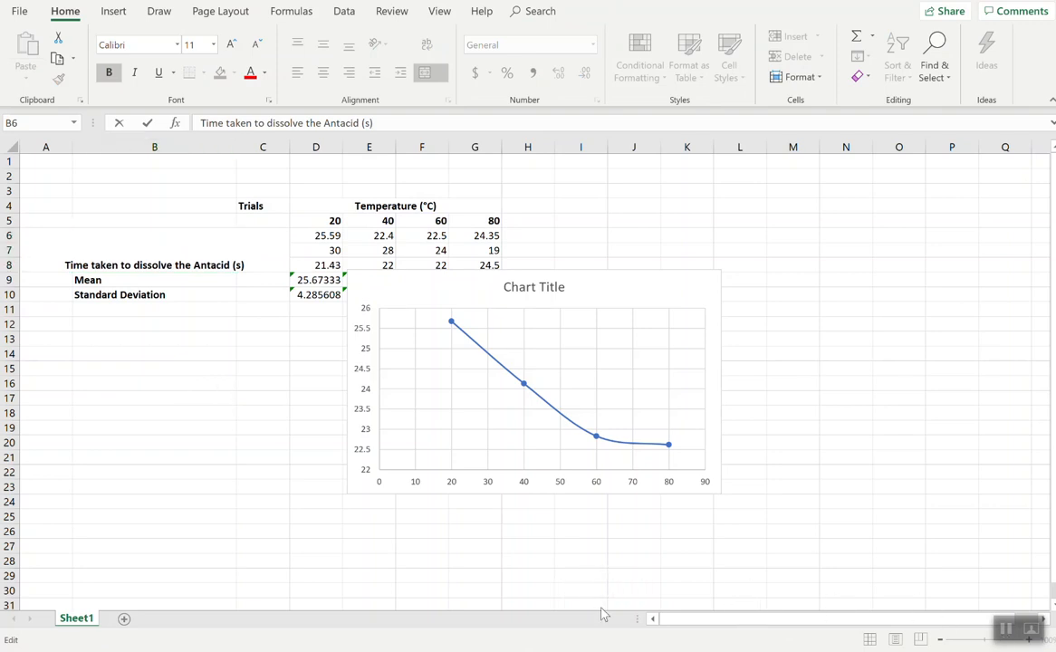
Step: Enlarge the scatter chart and move it below the table so the mean and standard deviation rows are uncovered
{"action": "left_click", "coordinate": [716, 443]}
{"action": "left_click_drag", "start_coordinate": [722, 495], "coordinate": [933, 580]}
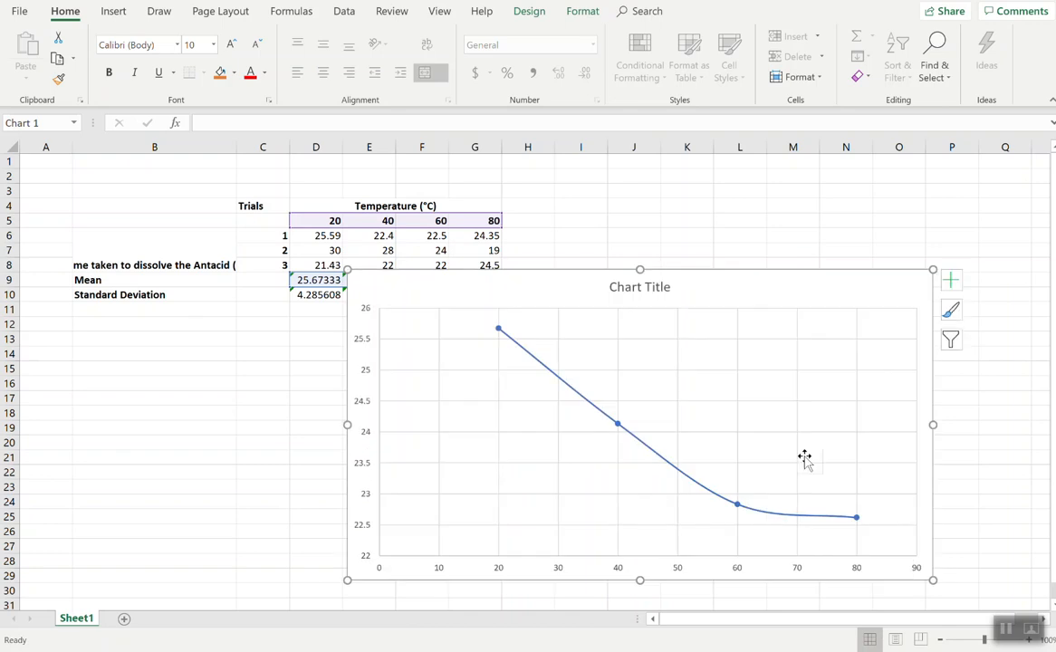
{"action": "left_click_drag", "start_coordinate": [686, 281], "coordinate": [714, 318]}
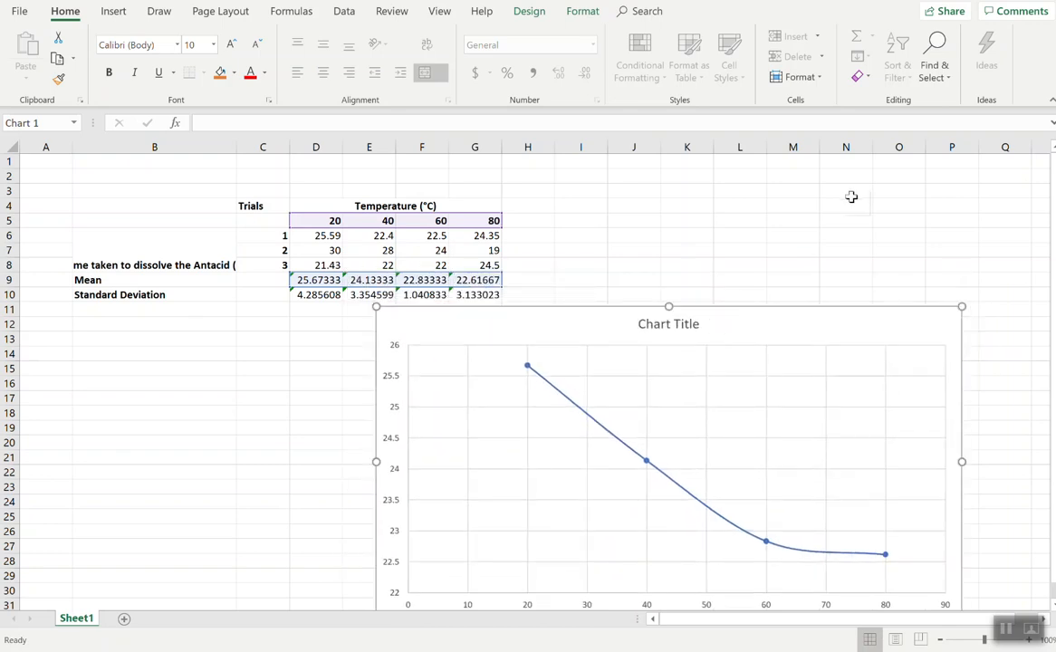
{"action": "scroll", "coordinate": [851, 197], "scroll_direction": "down", "scroll_amount": 1}
Step: Add axis titles to both axes of the scatter chart
{"action": "left_click", "coordinate": [736, 352]}
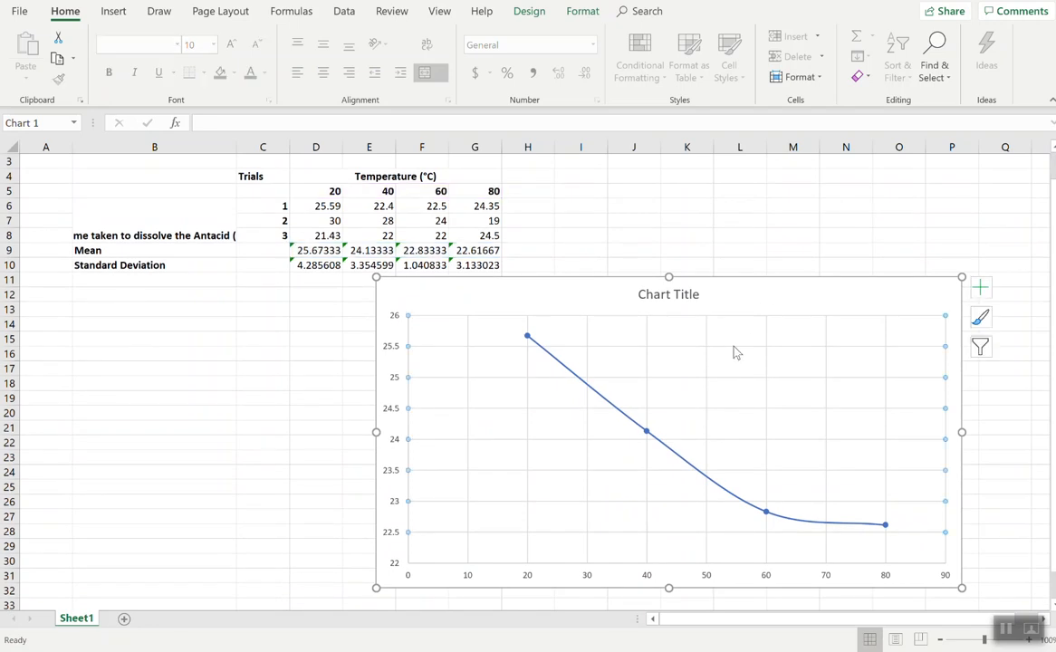
{"action": "left_click", "coordinate": [769, 310]}
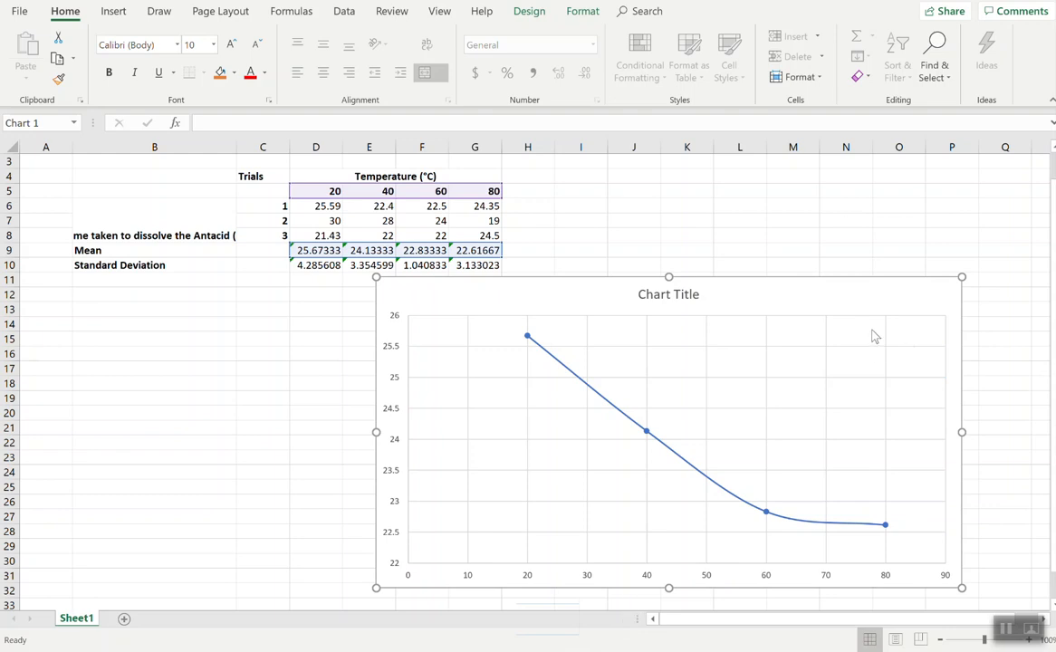
{"action": "left_click", "coordinate": [846, 290]}
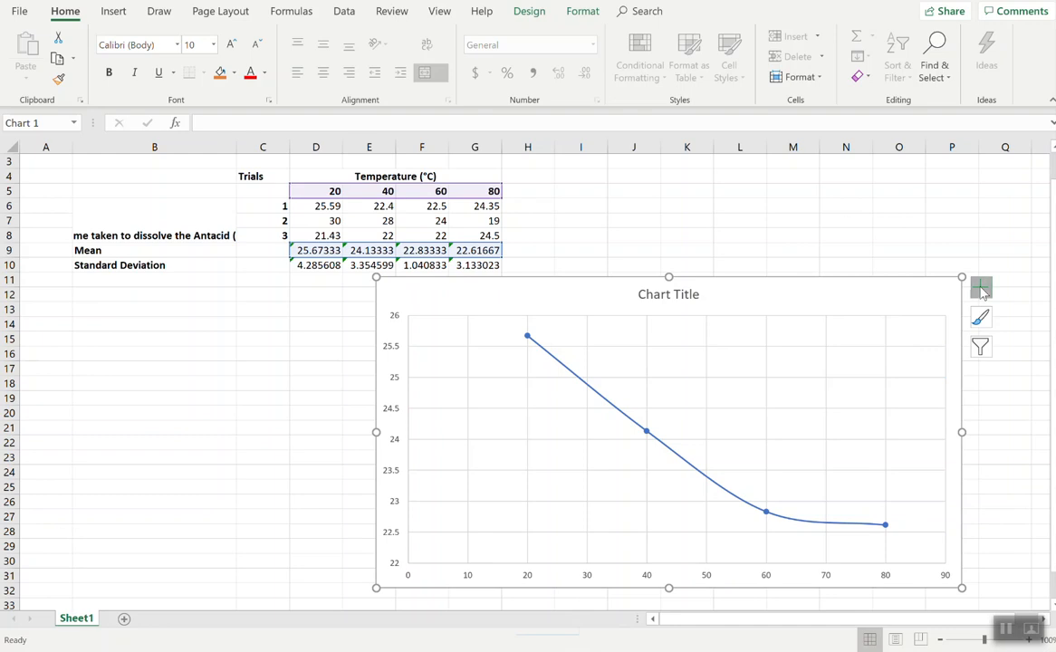
{"action": "left_click", "coordinate": [981, 288]}
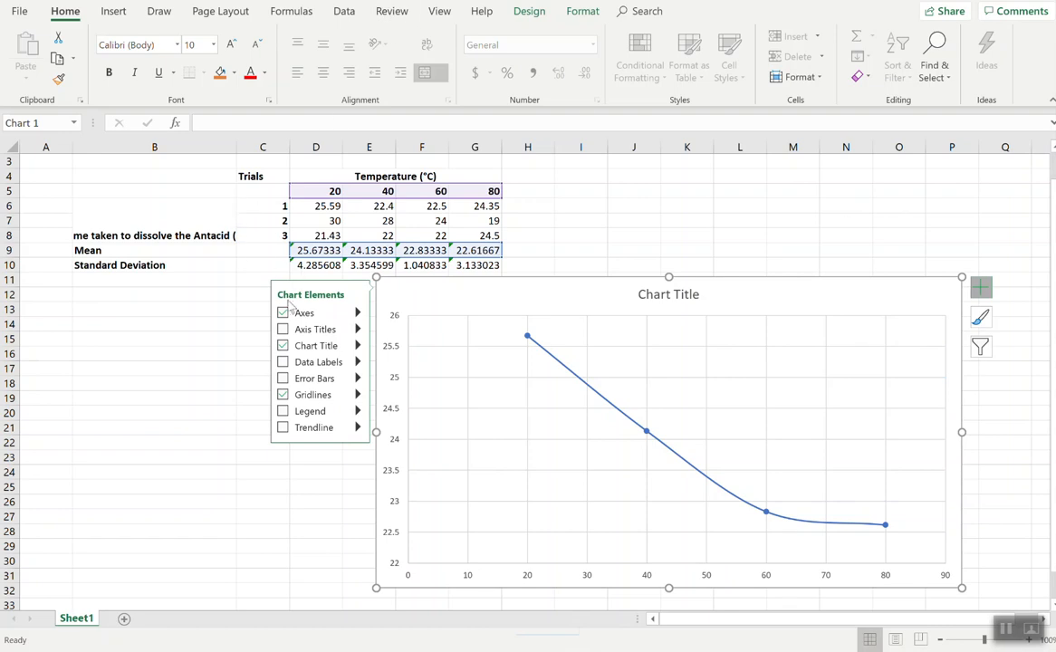
{"action": "left_click", "coordinate": [283, 330]}
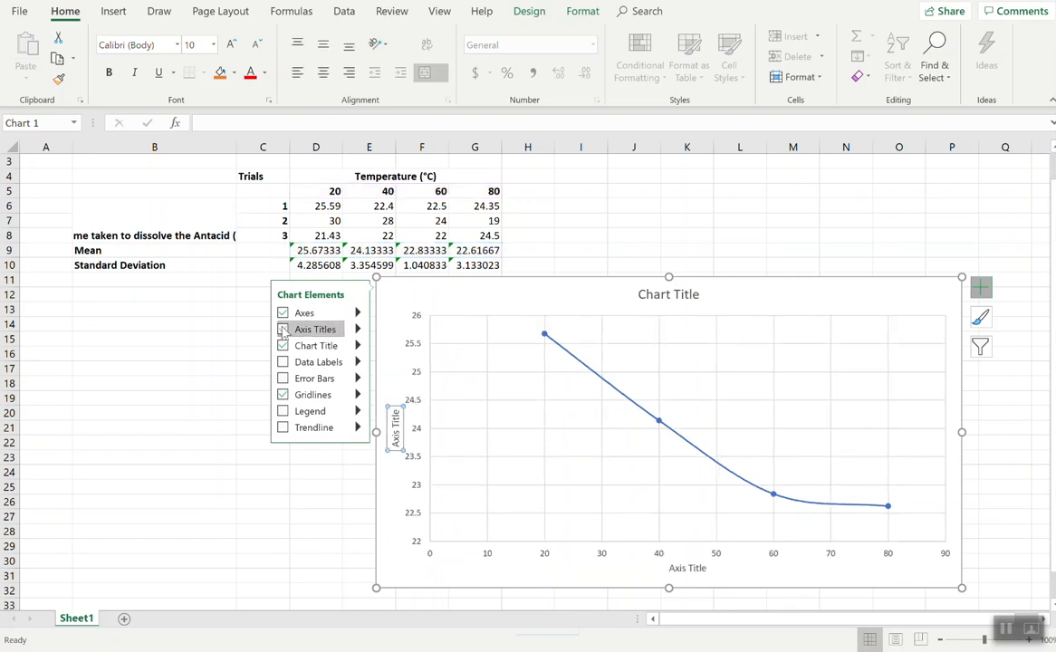
{"action": "left_click", "coordinate": [283, 362]}
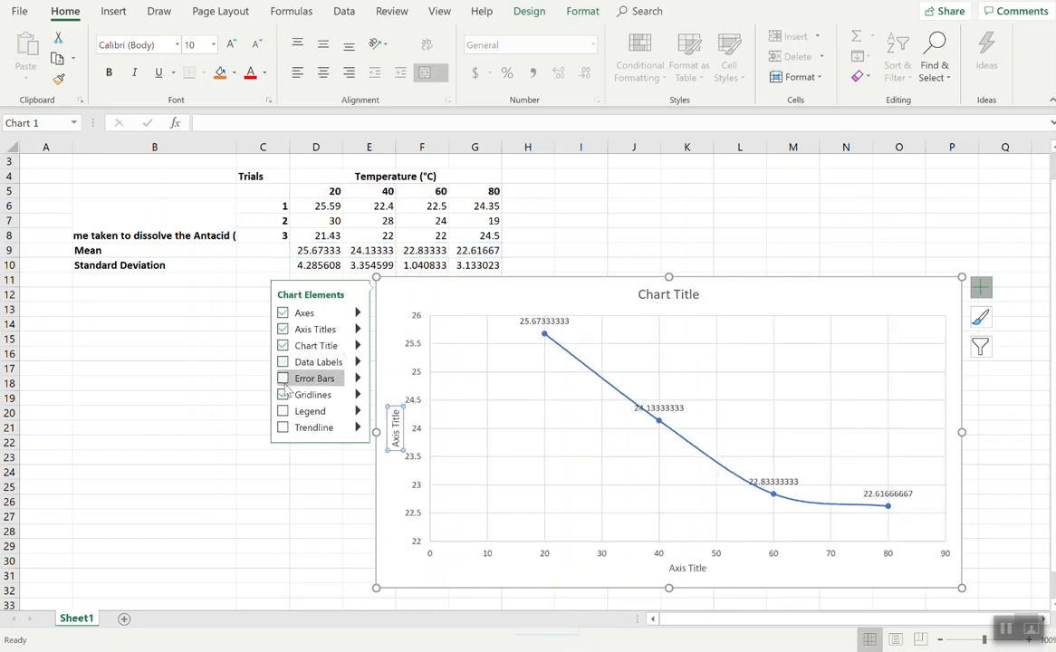
Step: Set the vertical axis title to "Tme taken to dissolve antacid (s)"
{"action": "left_click", "coordinate": [396, 422]}
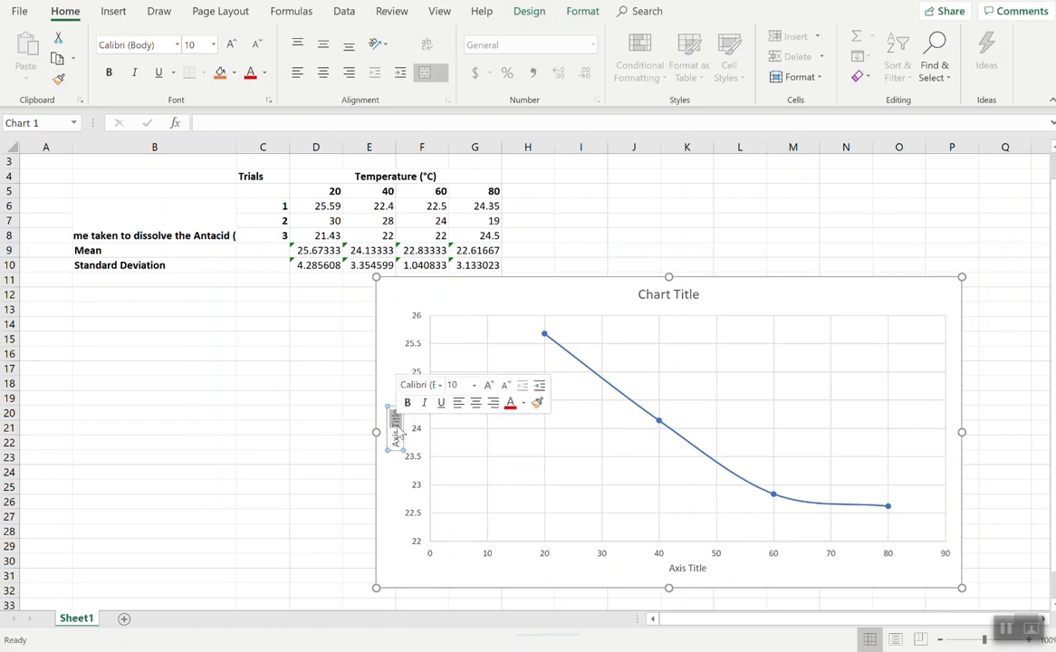
{"action": "triple_click", "coordinate": [396, 422]}
{"action": "type", "text": "Time taken to dissolve"}
{"action": "type", "text": " antac"}
{"action": "type", "text": "id"}
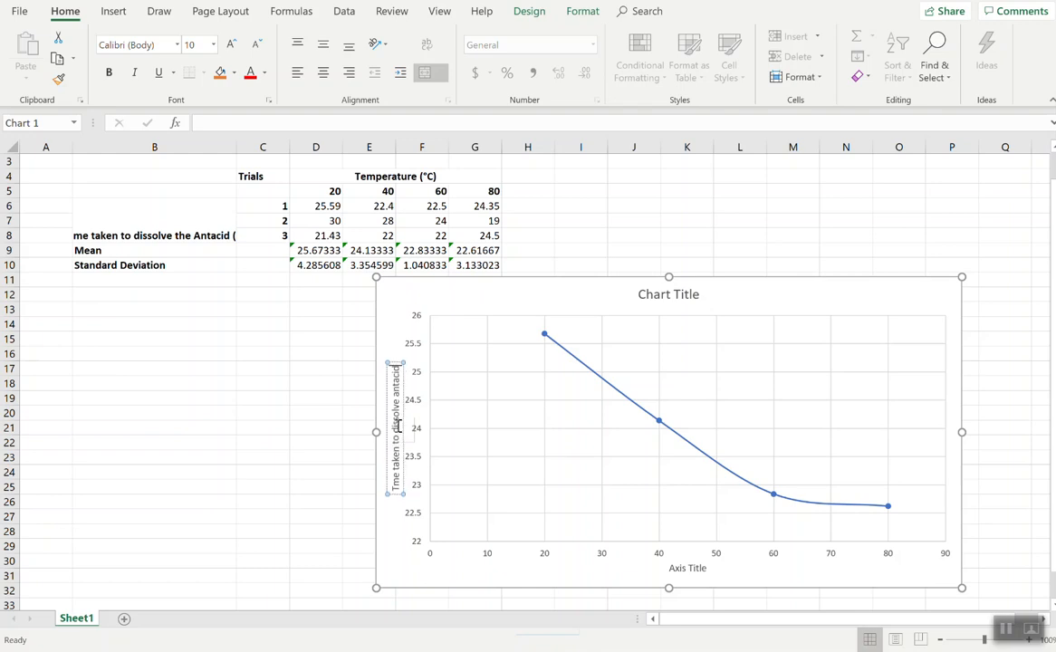
{"action": "type", "text": " (s)"}
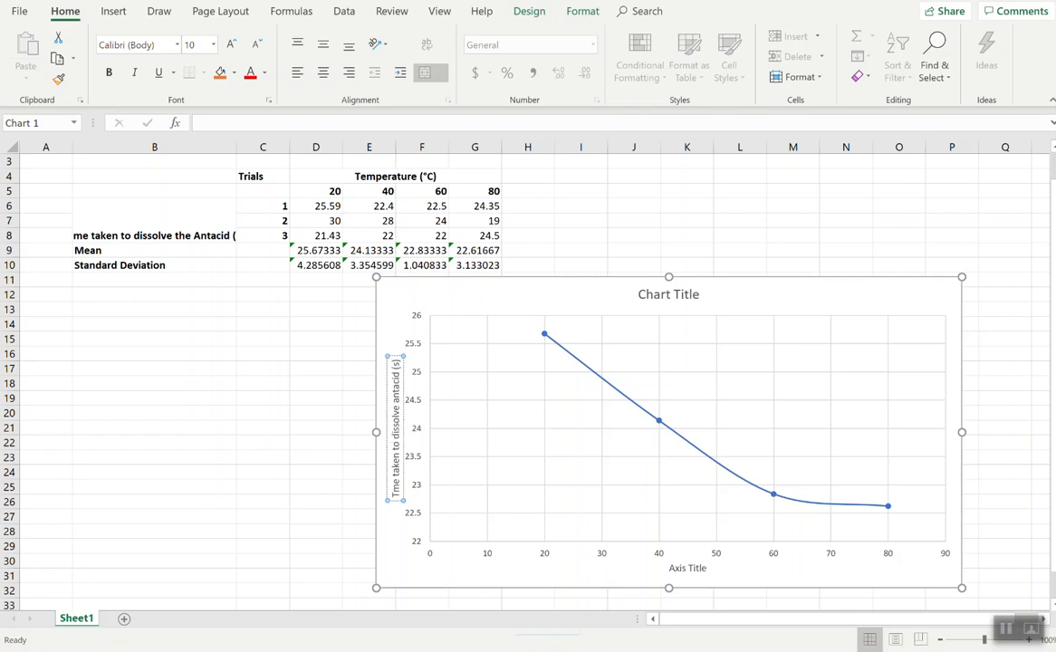
Step: Set the horizontal axis title to "Temperature"
{"action": "left_click", "coordinate": [697, 568]}
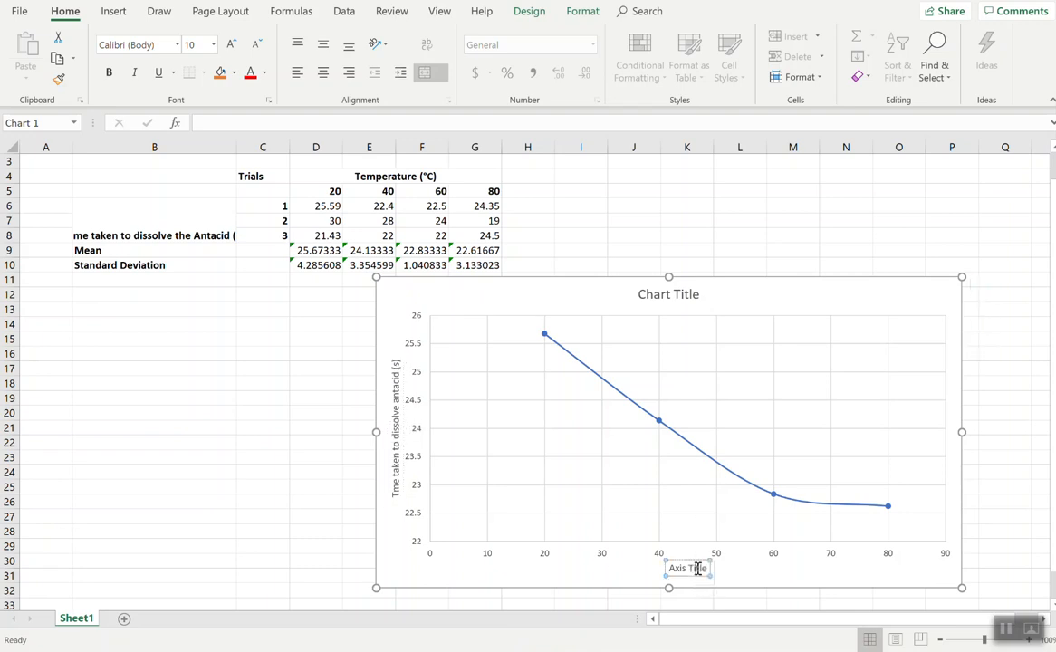
{"action": "triple_click", "coordinate": [697, 568]}
{"action": "type", "text": "Temperature"}
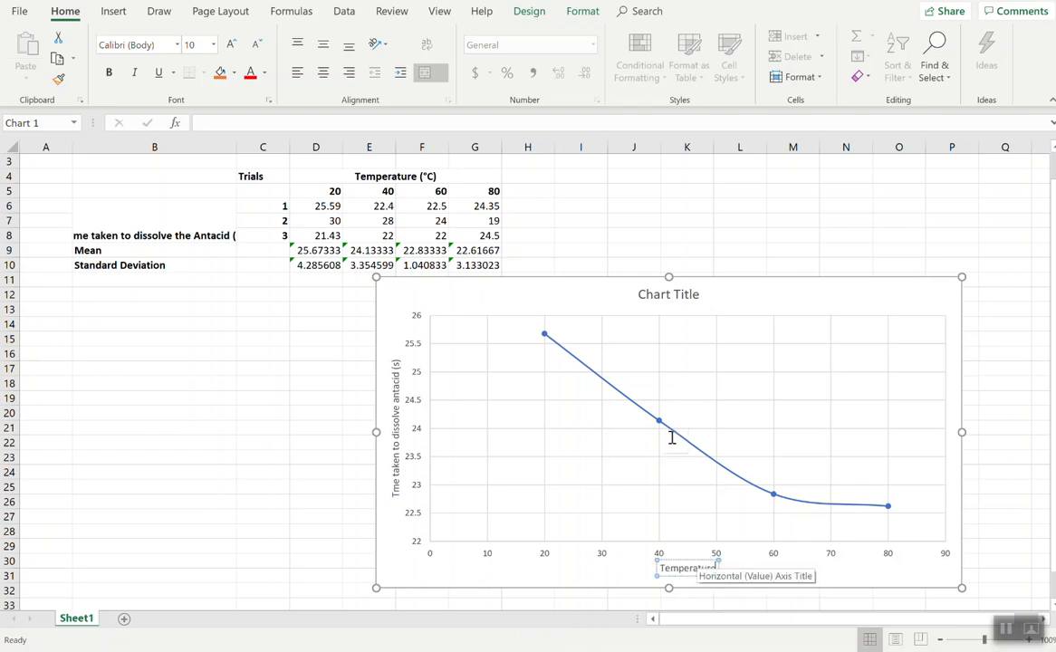
Step: Set the chart title to "The average time taken to dissolve antacid over a range of temperatures"
{"action": "left_click", "coordinate": [672, 295]}
{"action": "triple_click", "coordinate": [675, 296]}
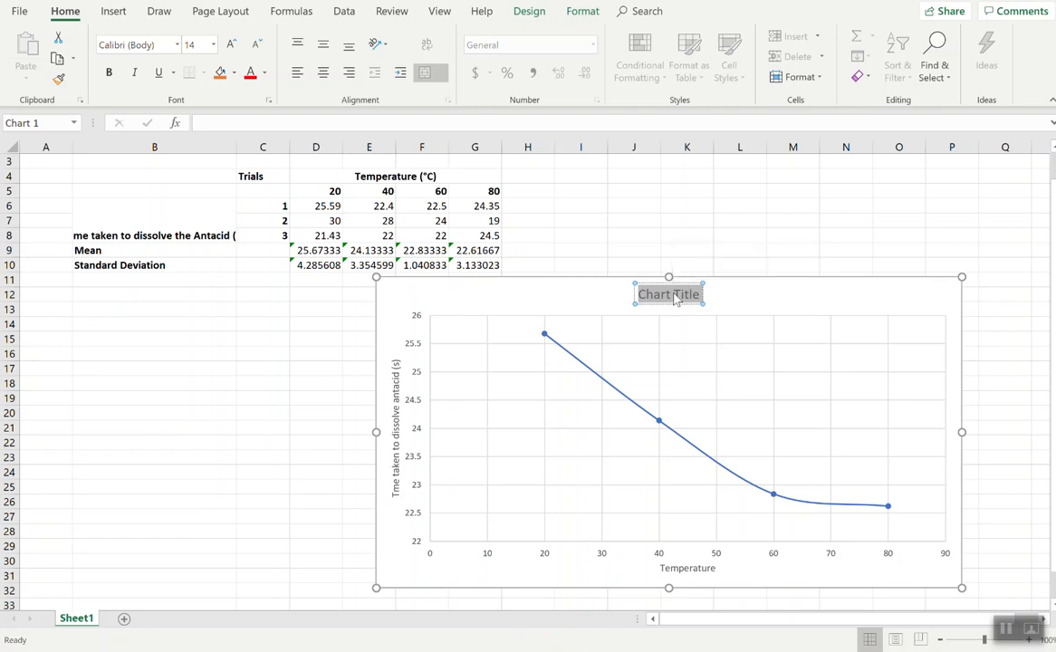
{"action": "type", "text": "The average time taken to dissolve antaci"}
{"action": "type", "text": "d over a ra"}
{"action": "type", "text": "nge of temperatures"}
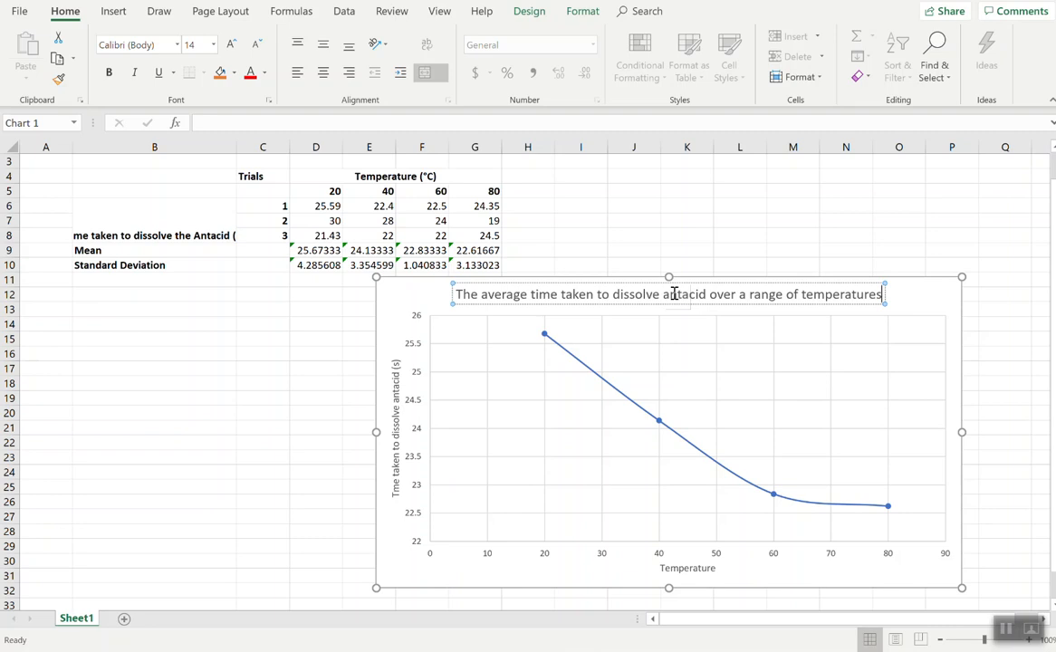
Step: Copy the unit "(°C)" from the Temperature heading in D4 and append it to the horizontal axis title
{"action": "left_click", "coordinate": [704, 565]}
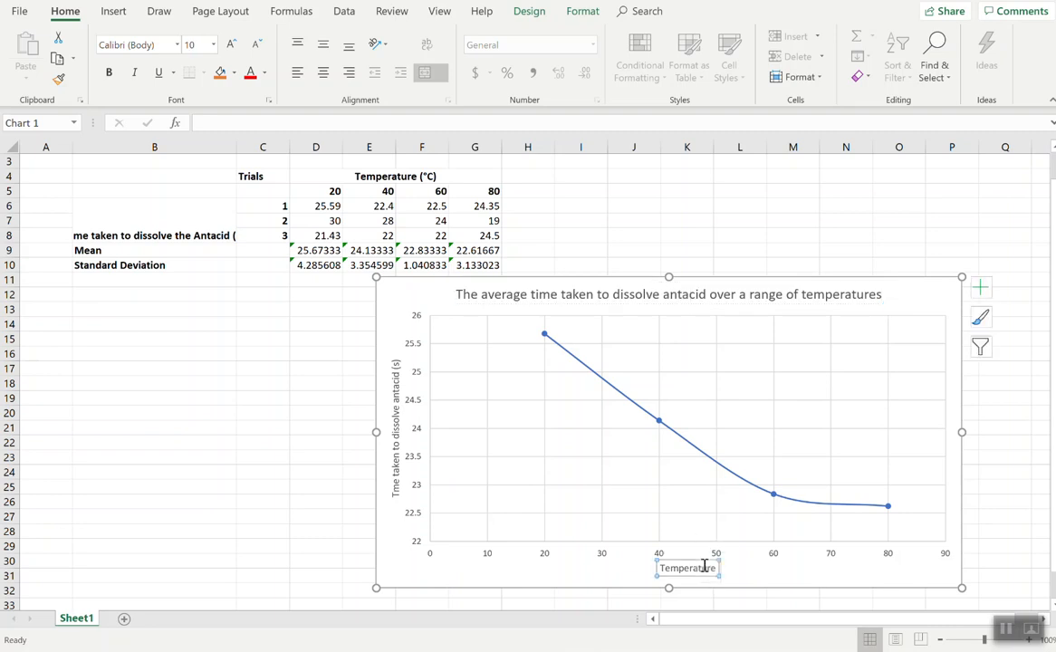
{"action": "left_click", "coordinate": [432, 174]}
{"action": "left_click_drag", "start_coordinate": [437, 176], "coordinate": [421, 176]}
{"action": "key", "text": "ctrl+c"}
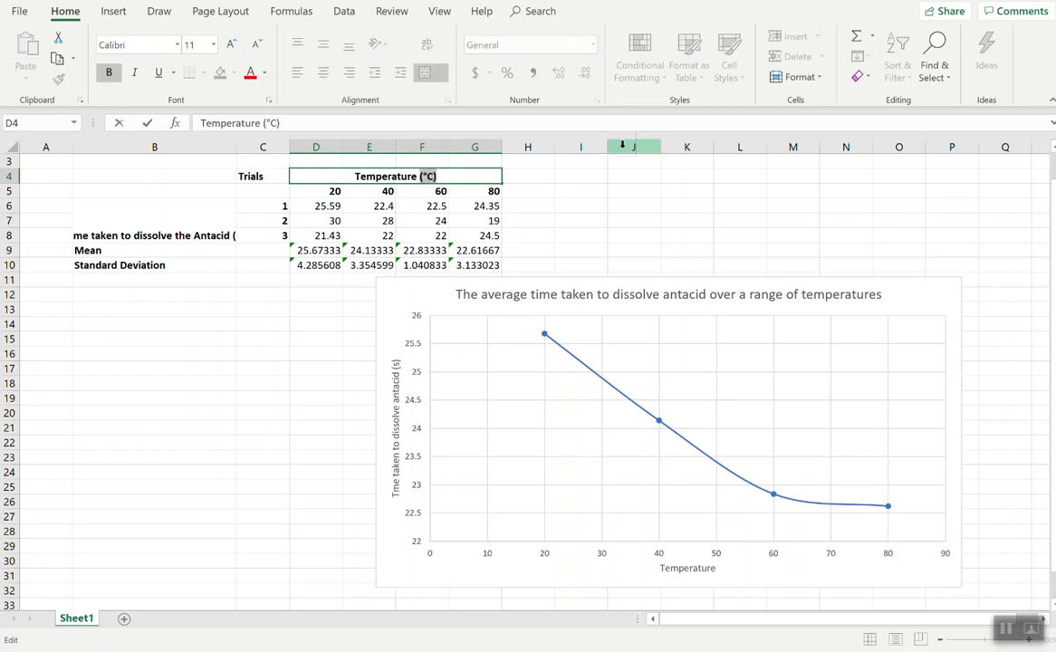
{"action": "left_click", "coordinate": [718, 568]}
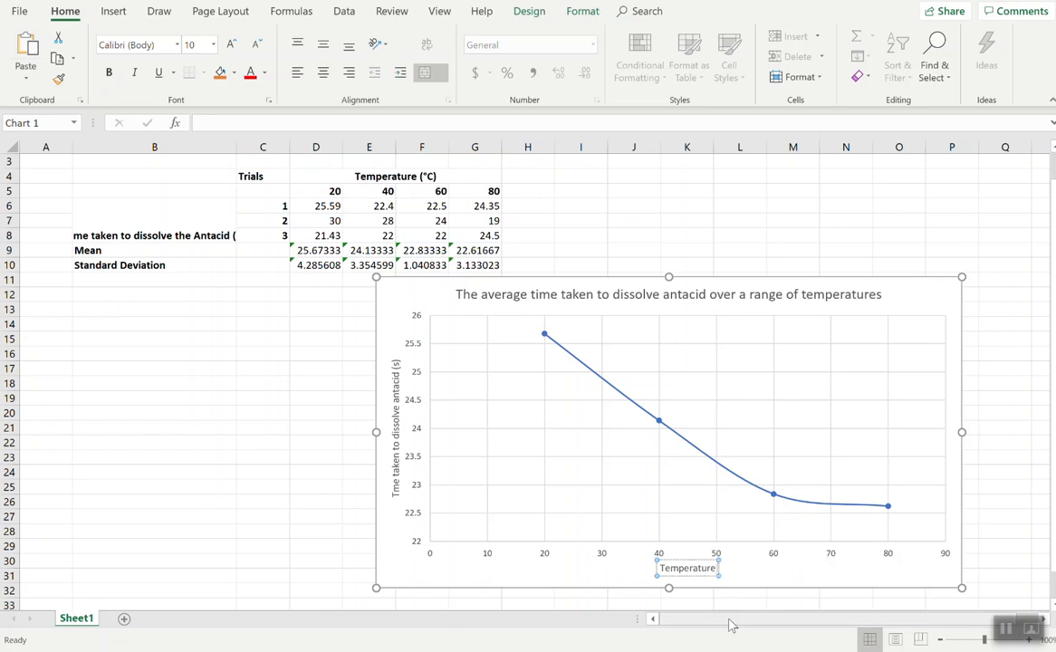
{"action": "key", "text": "ctrl+v"}
{"action": "left_click", "coordinate": [851, 337]}
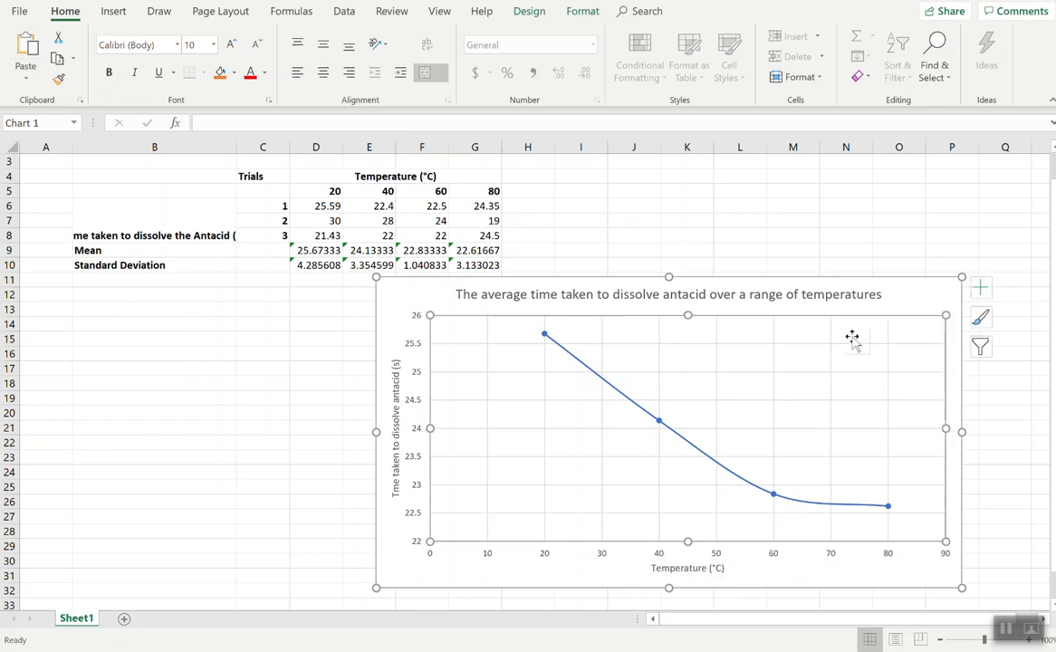
Step: Add error bars to the chart through their detailed options and set the vertical error amount to Custom
{"action": "left_click", "coordinate": [913, 292]}
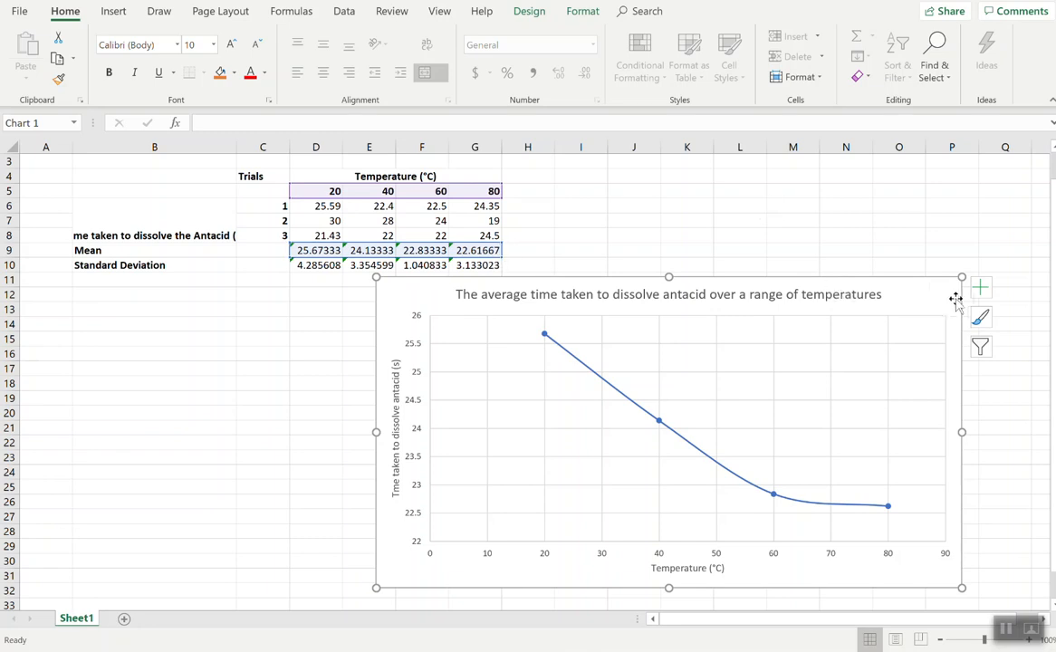
{"action": "left_click", "coordinate": [982, 288]}
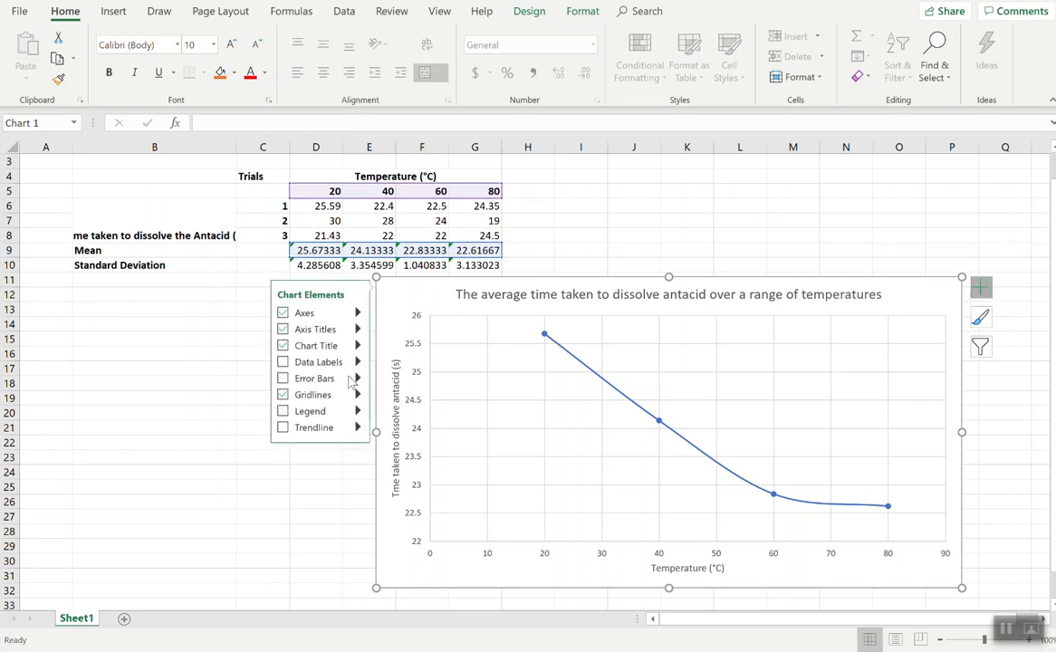
{"action": "left_click", "coordinate": [360, 385]}
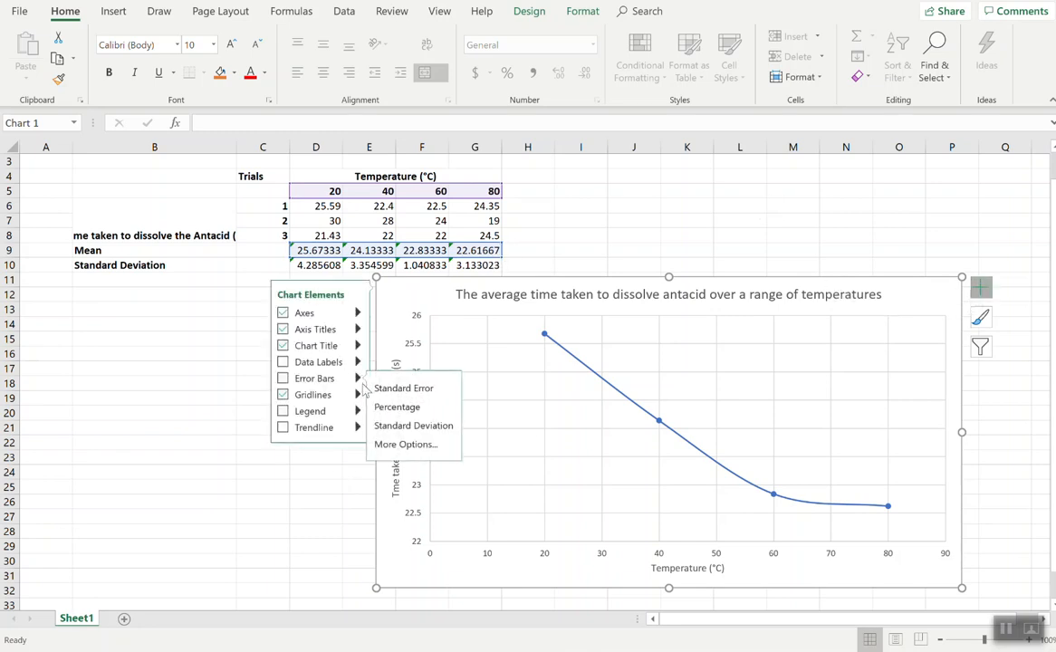
{"action": "left_click", "coordinate": [394, 442]}
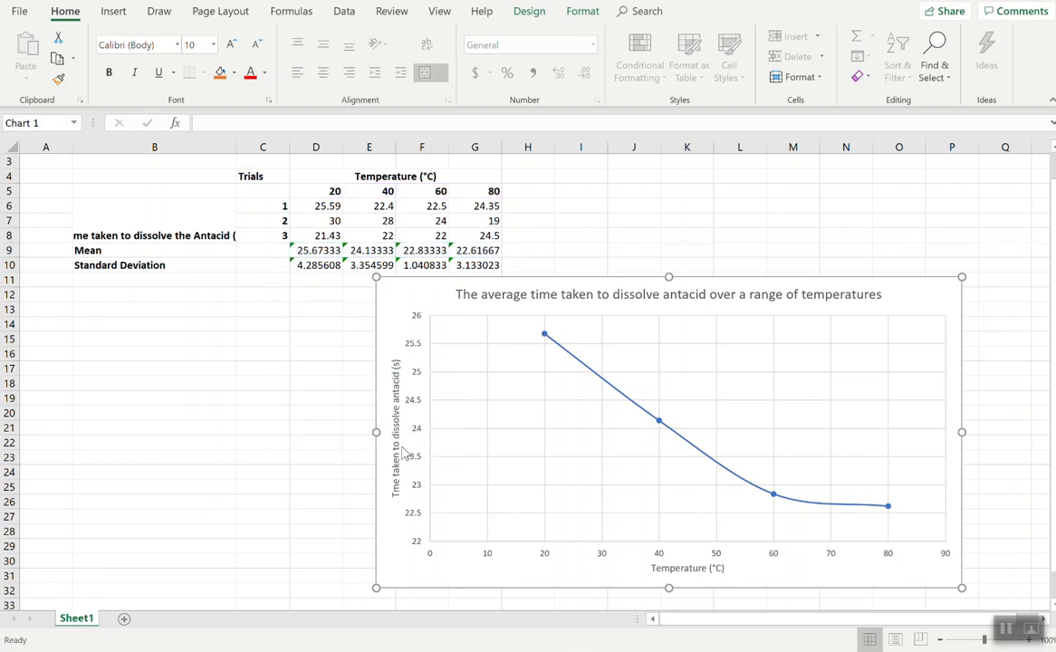
{"action": "left_click", "coordinate": [875, 517]}
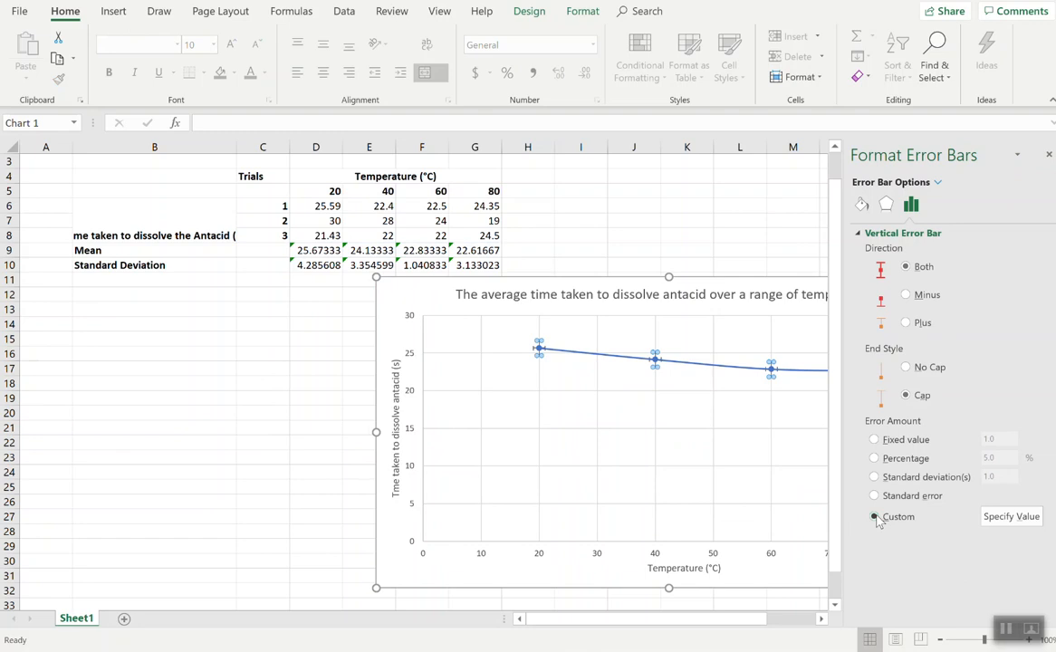
Step: Specify the standard deviations in D10:G10 as both the positive and negative custom error values, and close the error bar formatting
{"action": "left_click", "coordinate": [1026, 517]}
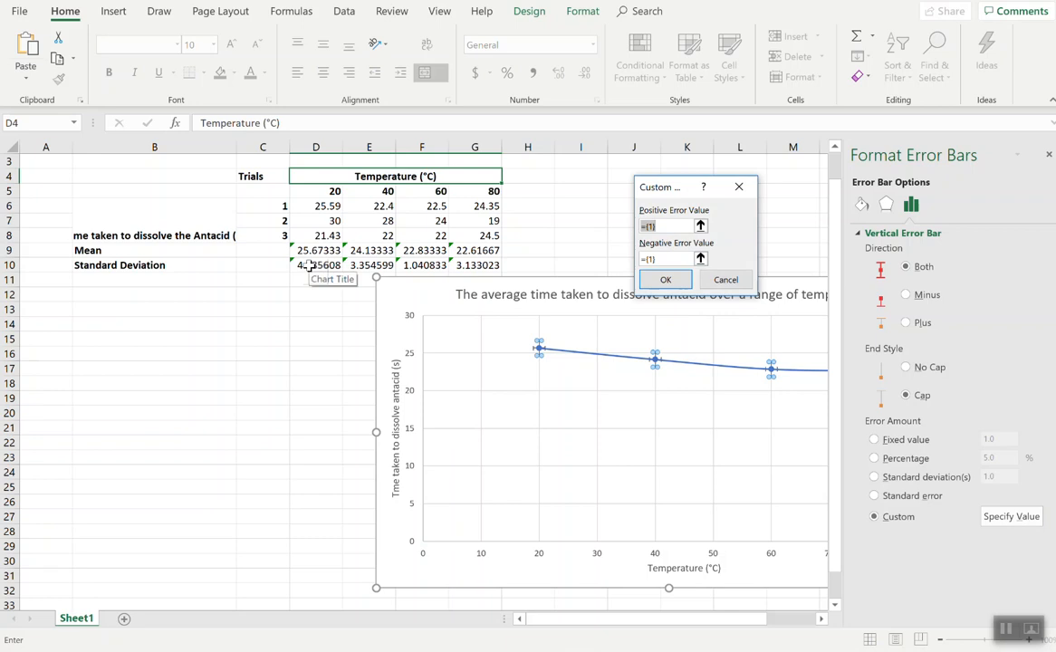
{"action": "left_click_drag", "start_coordinate": [309, 265], "coordinate": [465, 265]}
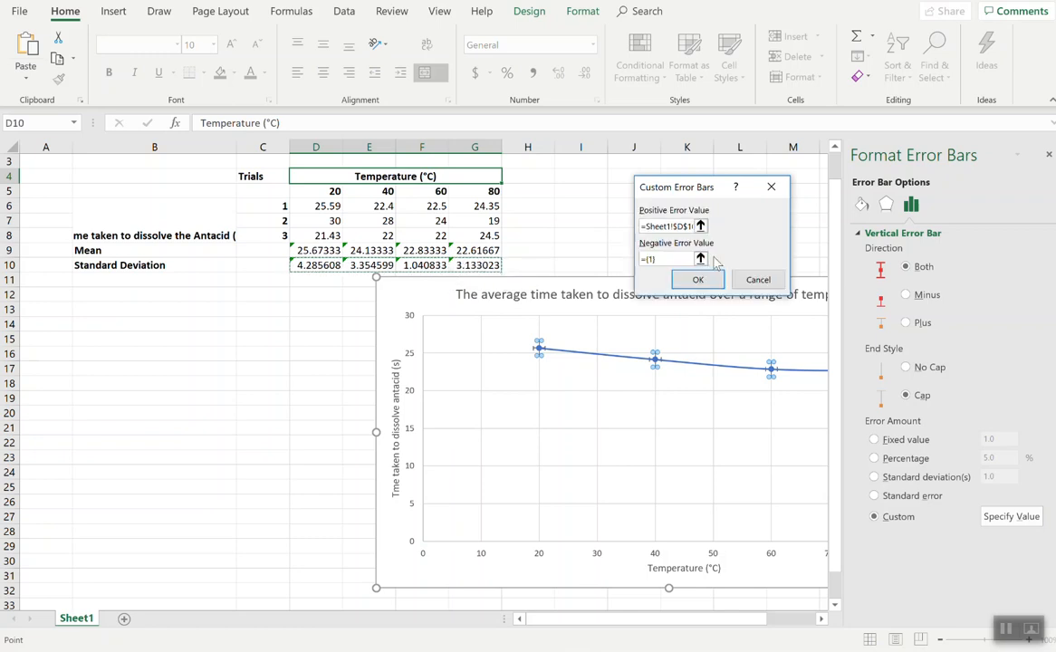
{"action": "left_click", "coordinate": [654, 259]}
{"action": "left_click_drag", "start_coordinate": [668, 259], "coordinate": [619, 259]}
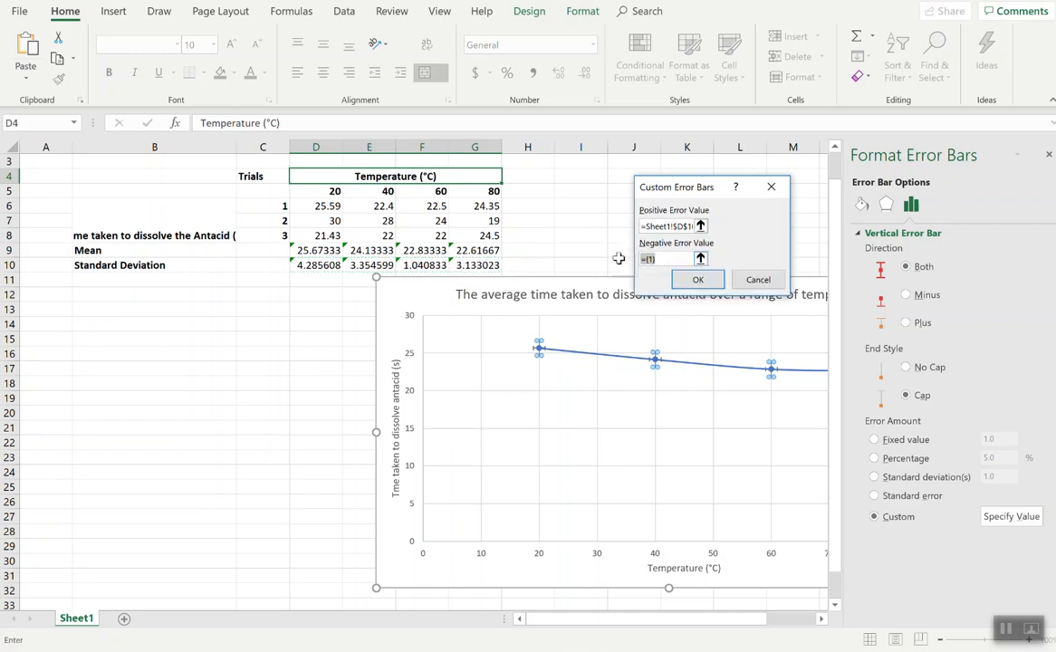
{"action": "left_click", "coordinate": [328, 265]}
{"action": "left_click_drag", "start_coordinate": [328, 265], "coordinate": [459, 265]}
{"action": "left_click", "coordinate": [691, 281]}
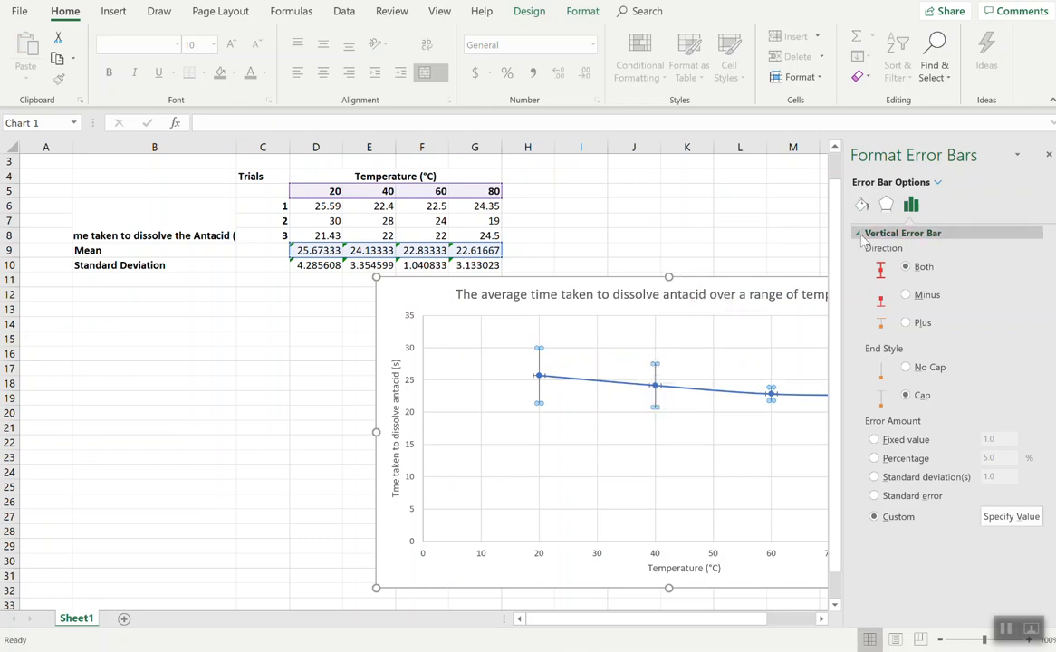
{"action": "left_click", "coordinate": [903, 233]}
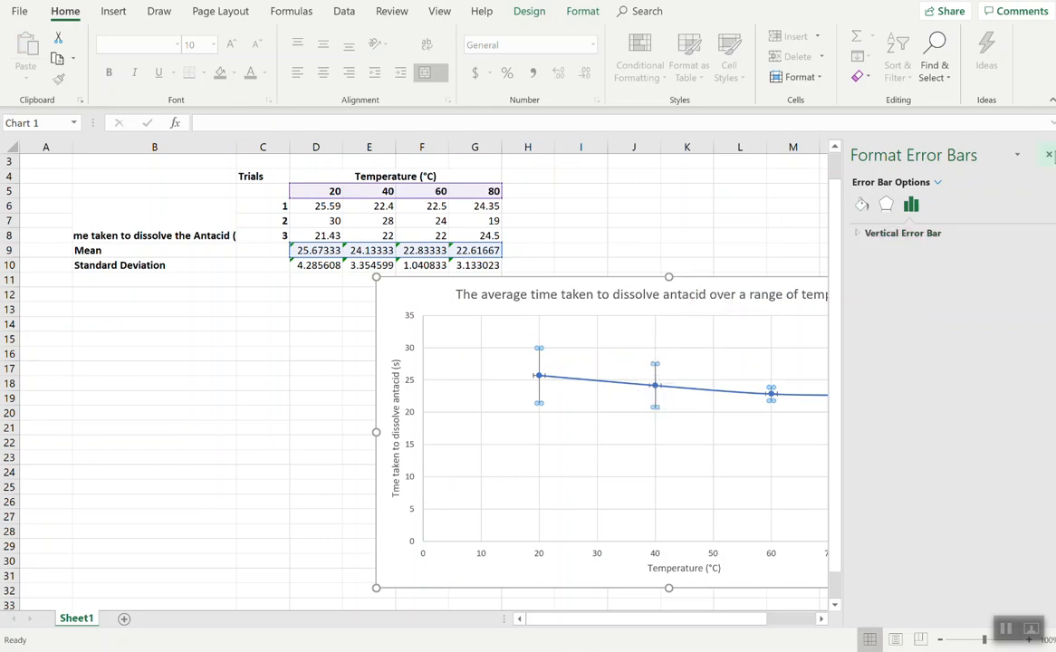
{"action": "left_click", "coordinate": [1049, 155]}
Step: Move the chart up the sheet so that its upper edge sits at about row 8
{"action": "left_click", "coordinate": [872, 453]}
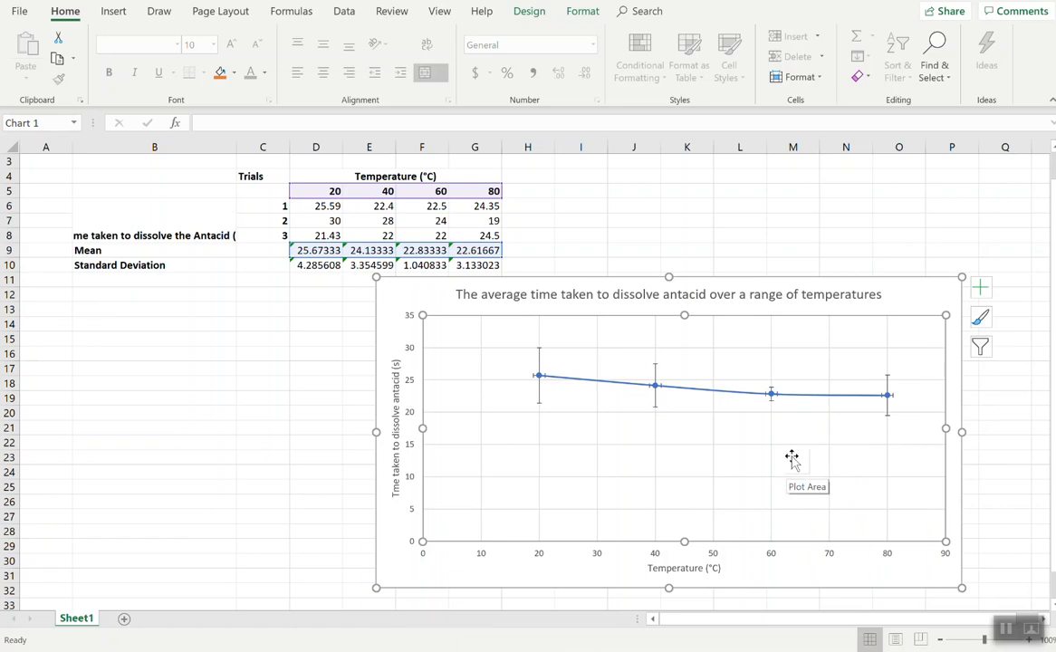
{"action": "left_click_drag", "start_coordinate": [792, 457], "coordinate": [787, 405]}
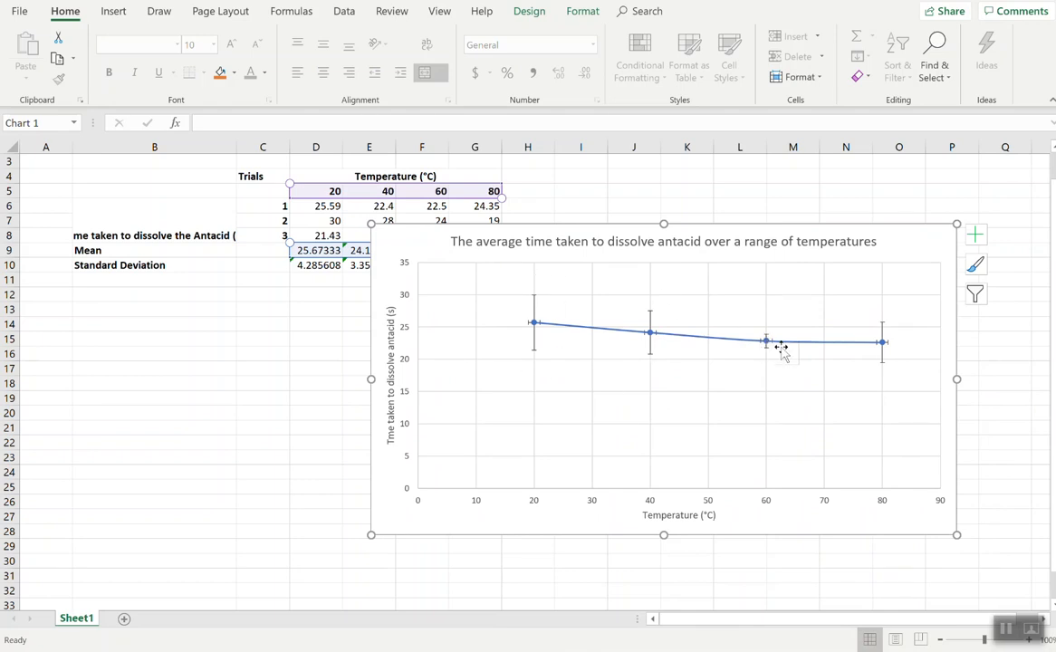
{"action": "left_click", "coordinate": [888, 342]}
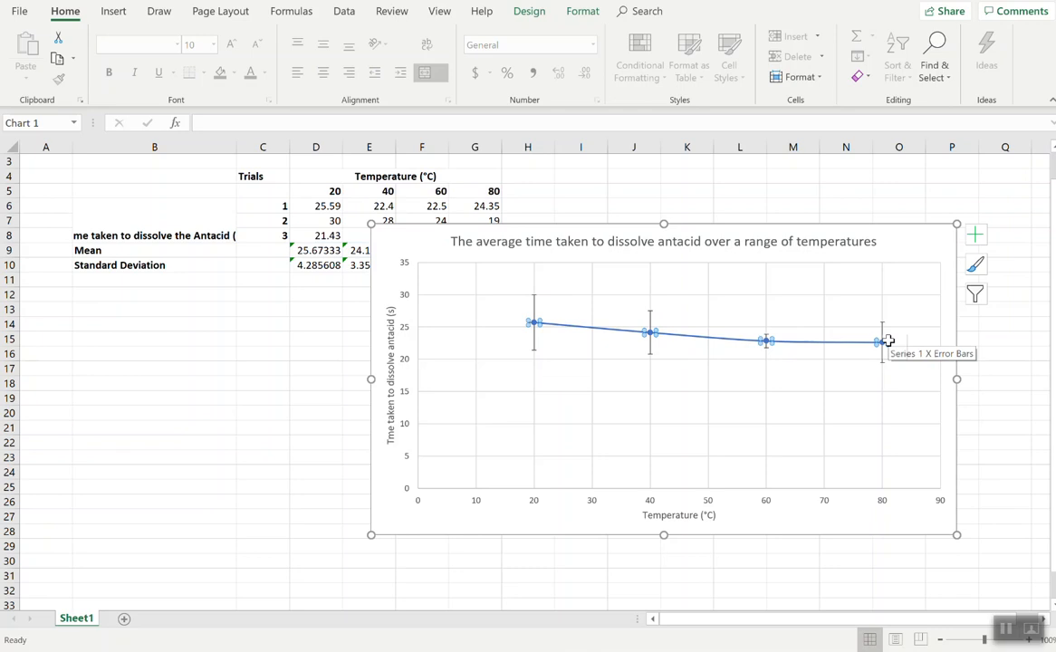
{"action": "left_click", "coordinate": [892, 345]}
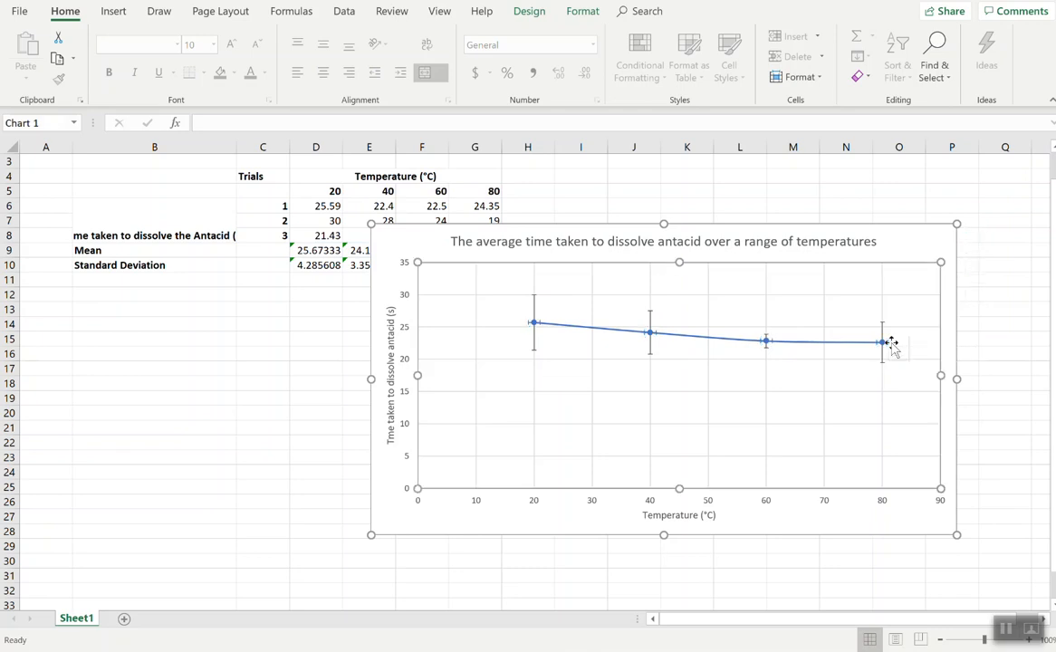
{"action": "double_click", "coordinate": [892, 345]}
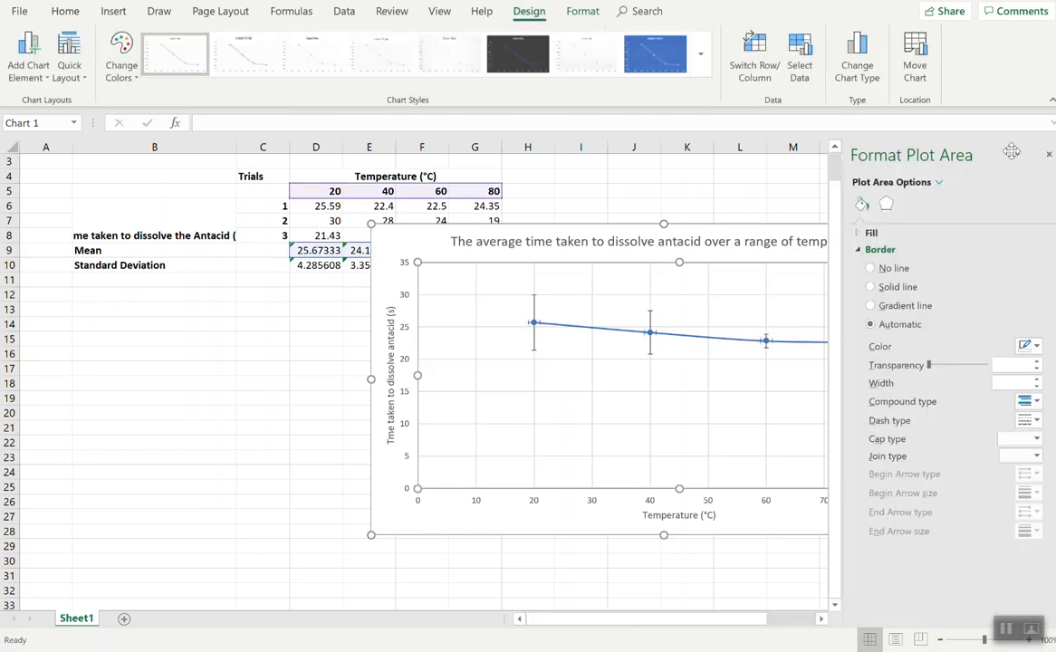
{"action": "left_click", "coordinate": [1049, 155]}
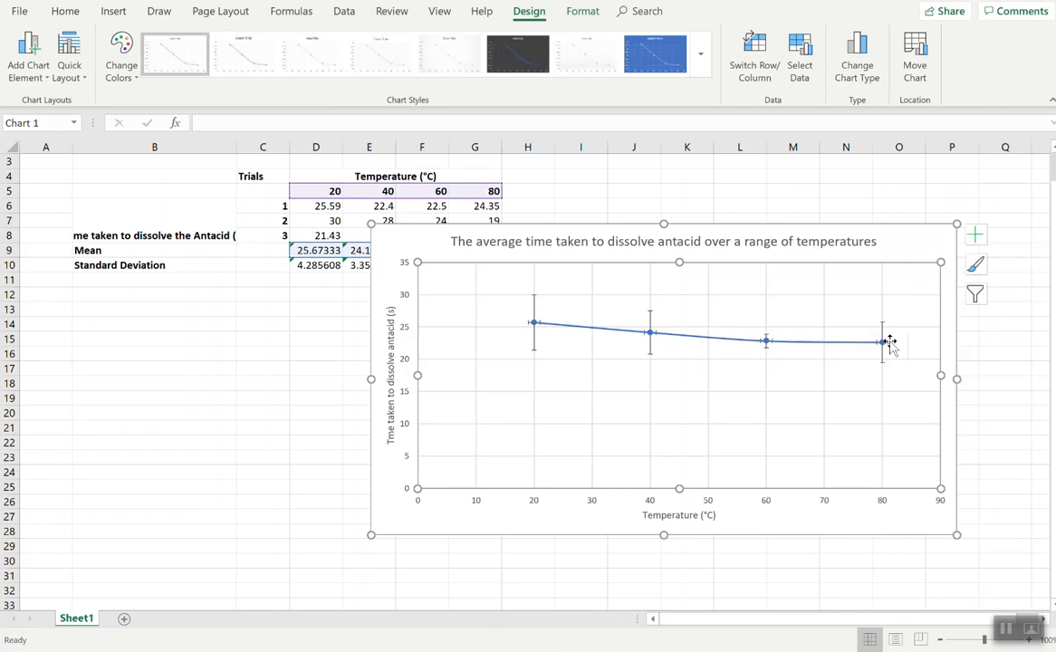
Step: Set the fixed value of the chart's horizontal error bars to 0 and close the error bar formatting
{"action": "left_click", "coordinate": [888, 343]}
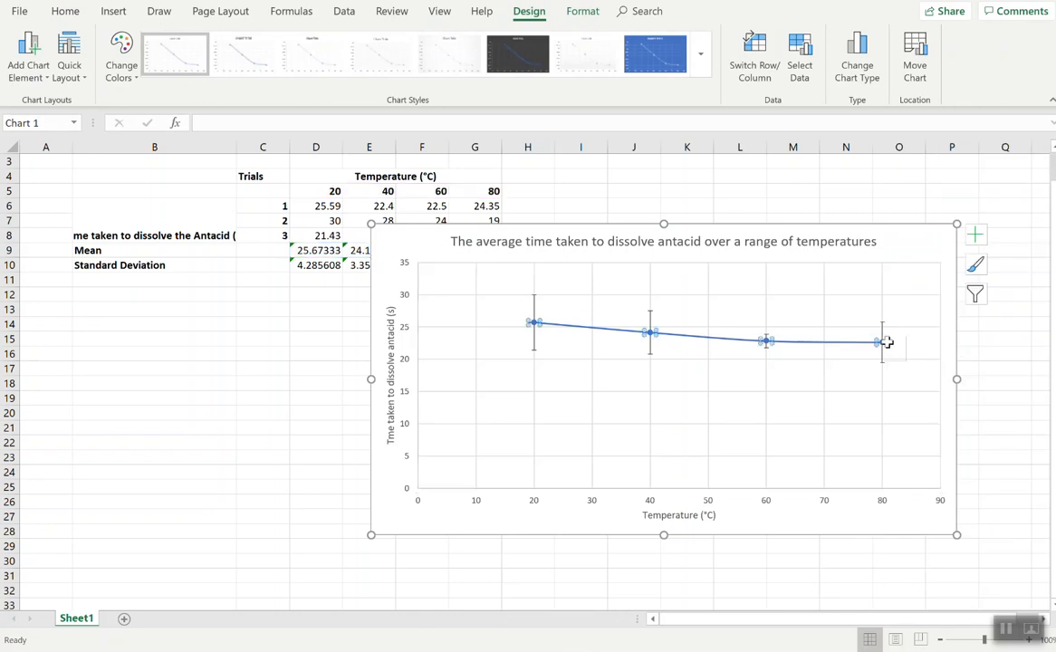
{"action": "double_click", "coordinate": [886, 343]}
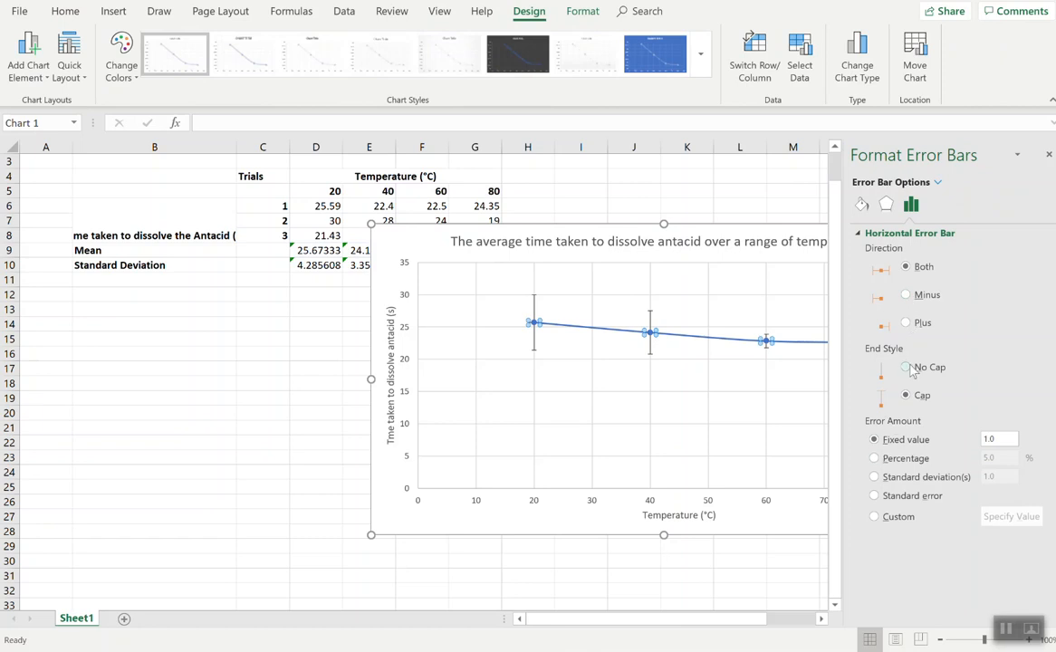
{"action": "triple_click", "coordinate": [1003, 439]}
{"action": "type", "text": "0"}
{"action": "key", "text": "Return"}
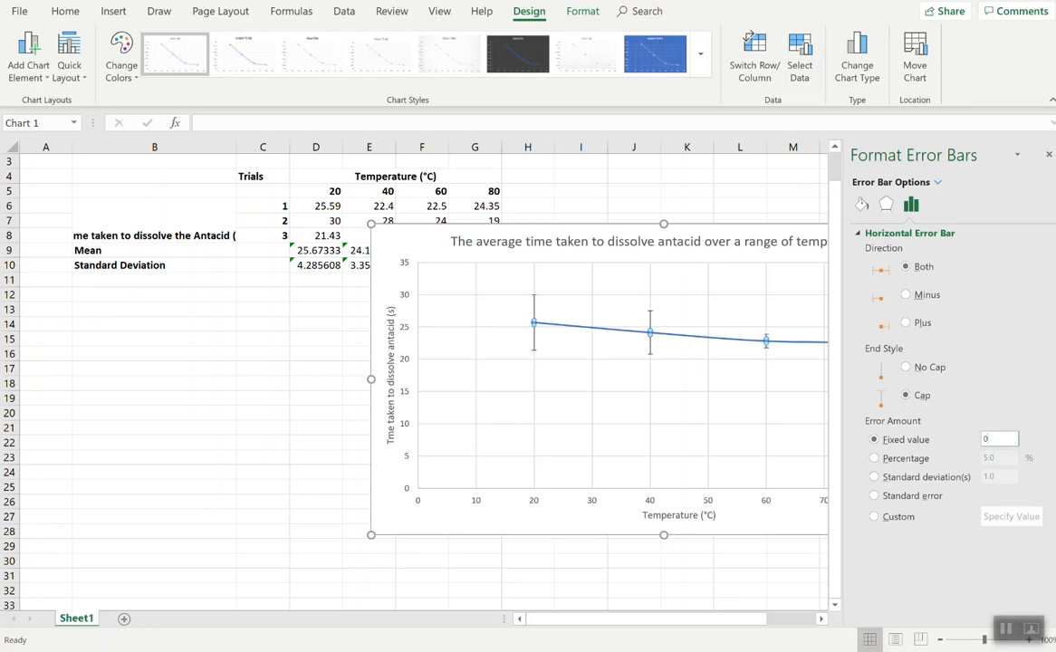
{"action": "left_click", "coordinate": [1046, 155]}
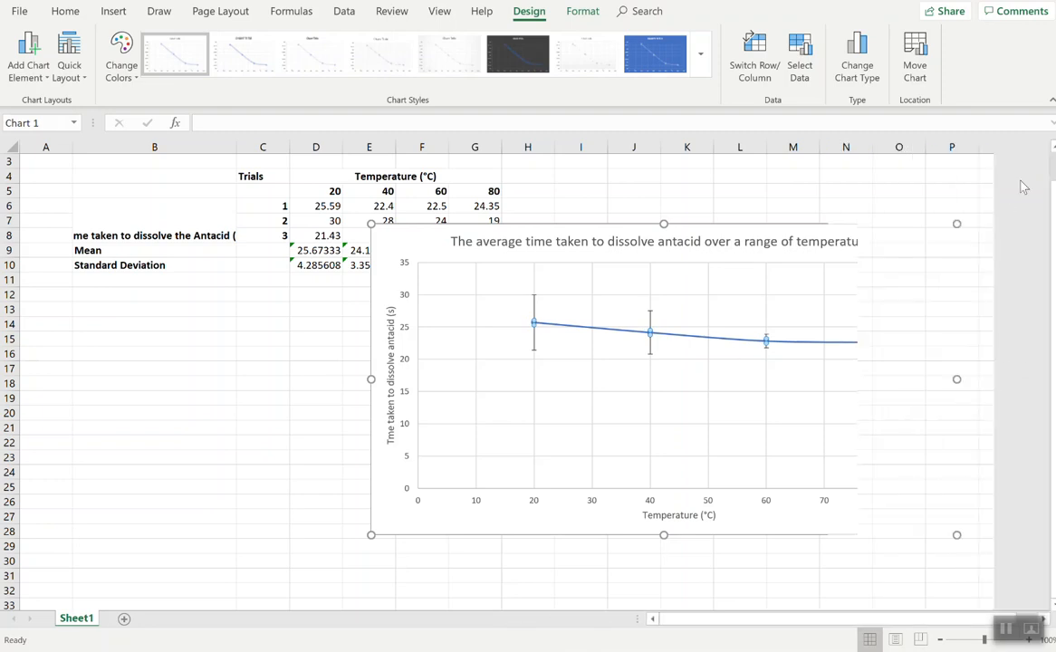
{"action": "left_click", "coordinate": [983, 355]}
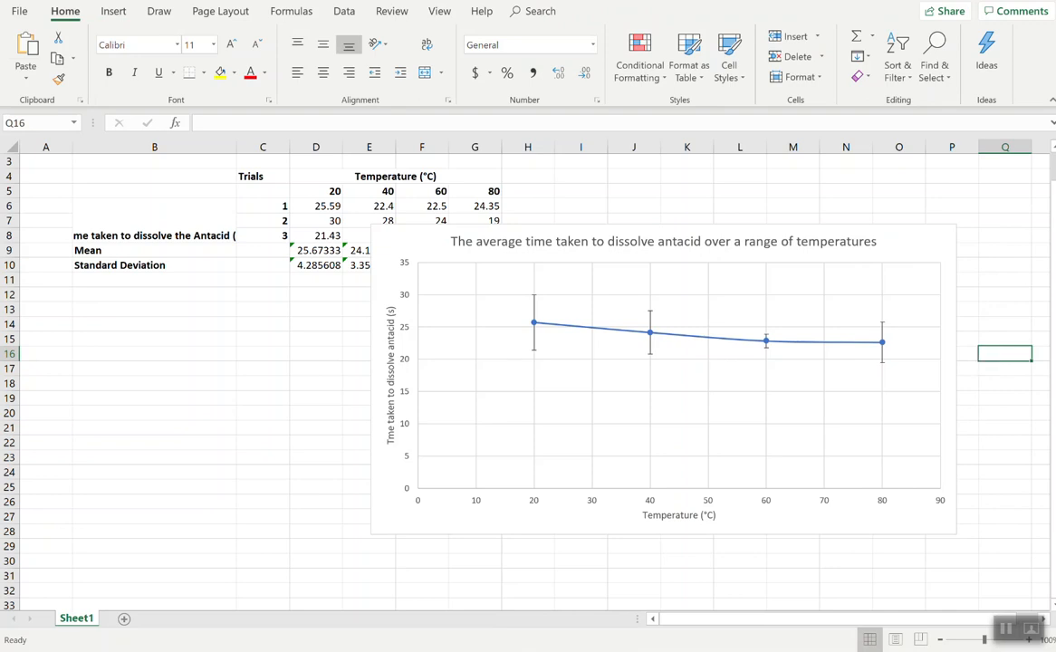
Step: Move the chart down below the data table so that it starts at about row 14
{"action": "scroll", "coordinate": [983, 354], "scroll_direction": "up", "scroll_amount": 2}
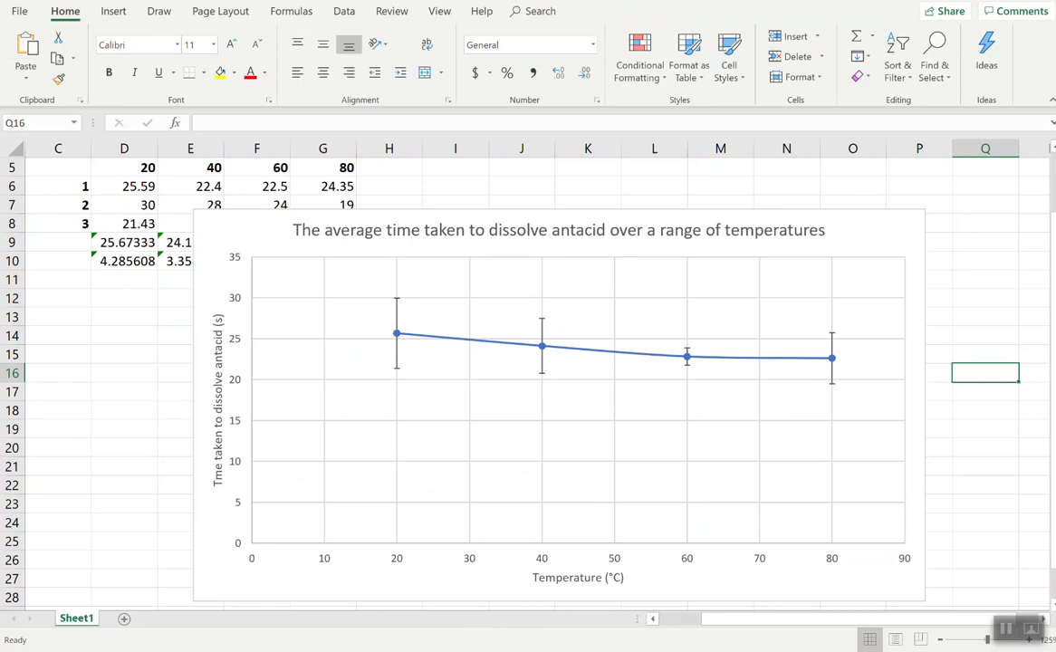
{"action": "left_click_drag", "start_coordinate": [834, 309], "coordinate": [820, 373]}
{"action": "left_click_drag", "start_coordinate": [648, 308], "coordinate": [636, 304]}
{"action": "scroll", "coordinate": [636, 303], "scroll_direction": "up", "scroll_amount": 2}
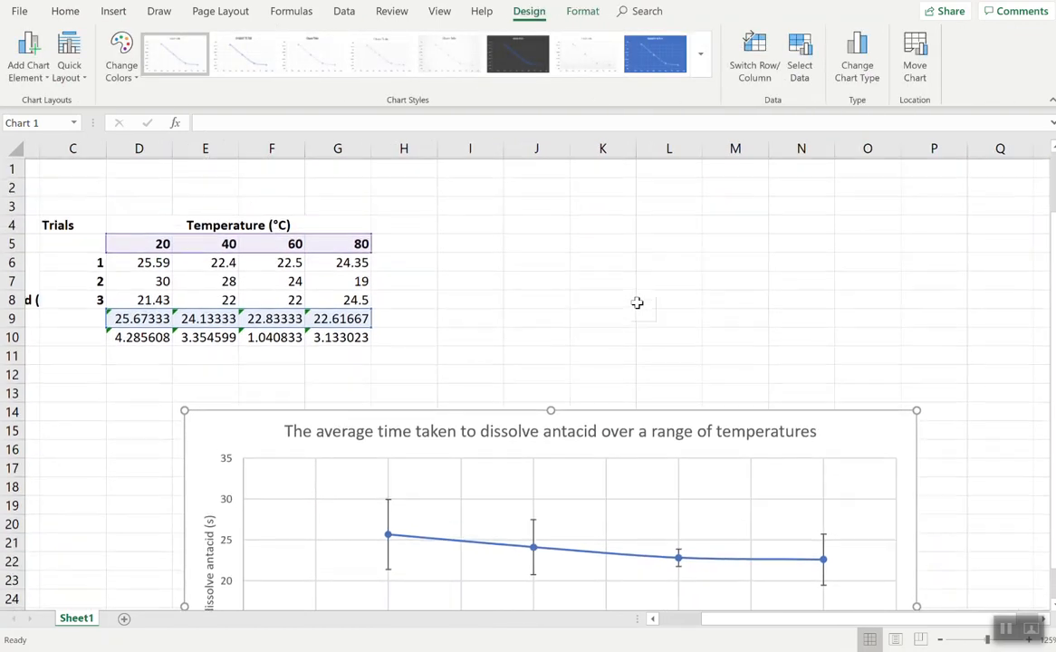
{"action": "scroll", "coordinate": [636, 303], "scroll_direction": "left", "scroll_amount": 3}
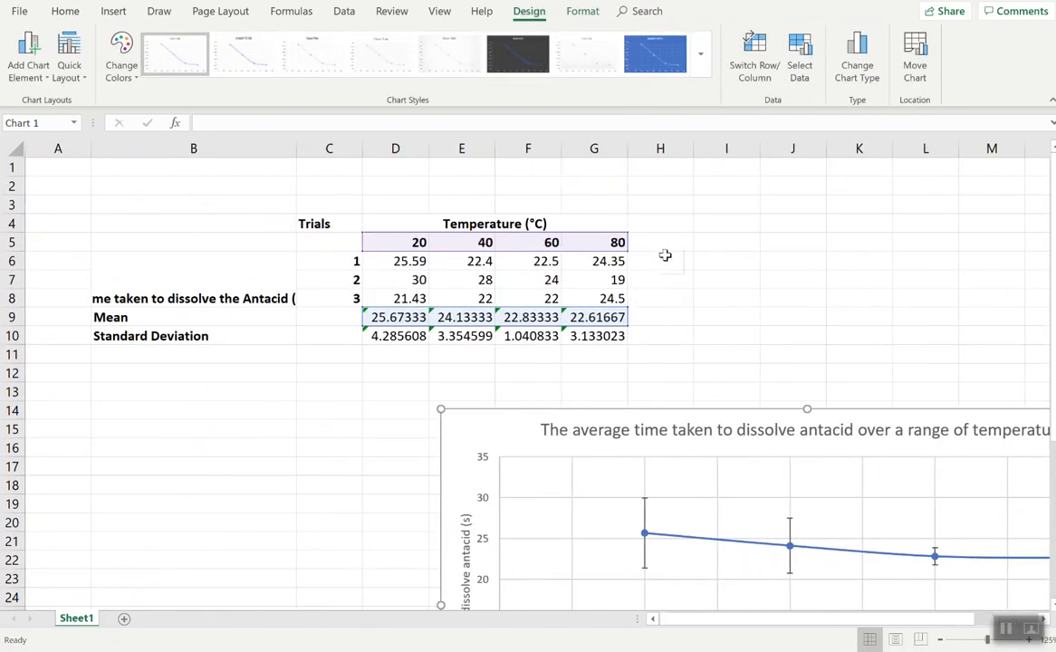
Step: Enter the heading "Percentage change" in H4, beside the Temperature heading
{"action": "left_click", "coordinate": [665, 256]}
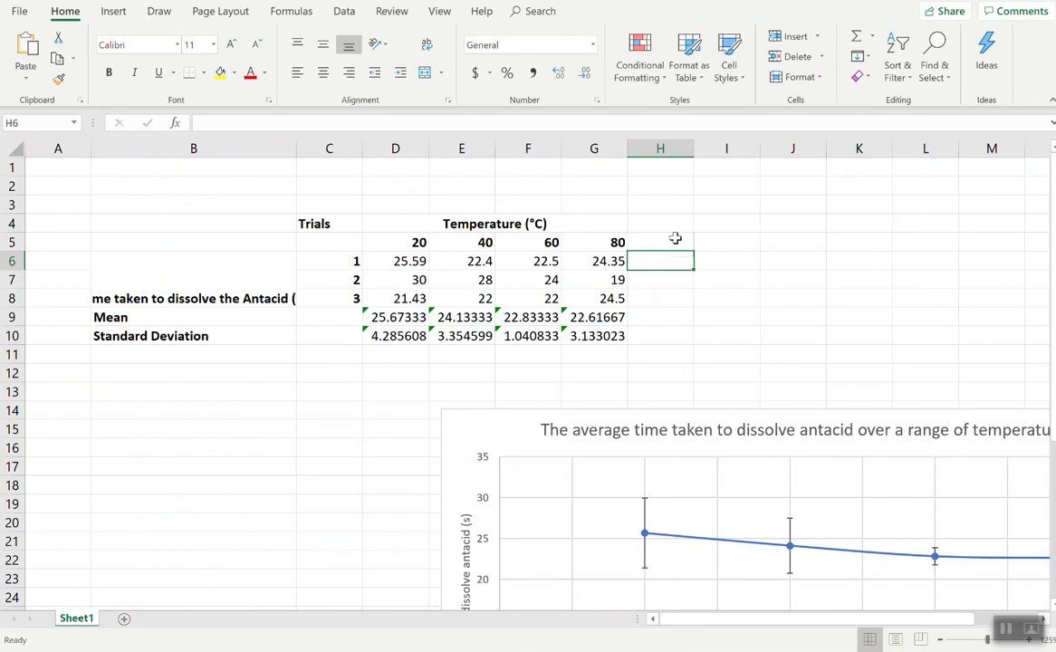
{"action": "left_click", "coordinate": [675, 238]}
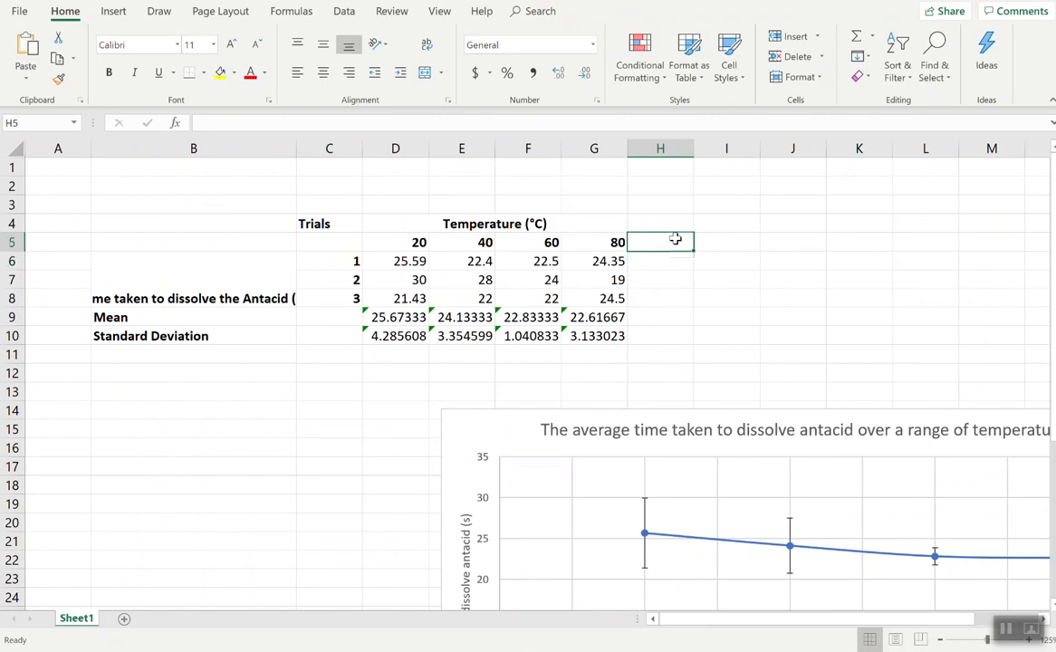
{"action": "key", "text": "Up"}
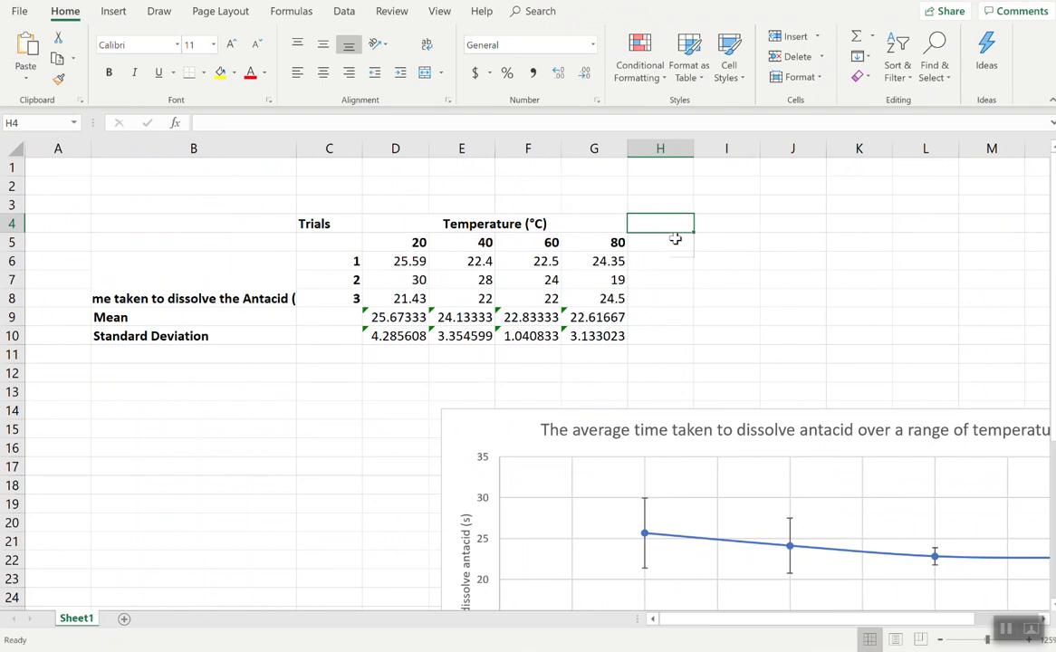
{"action": "type", "text": "Percentage change"}
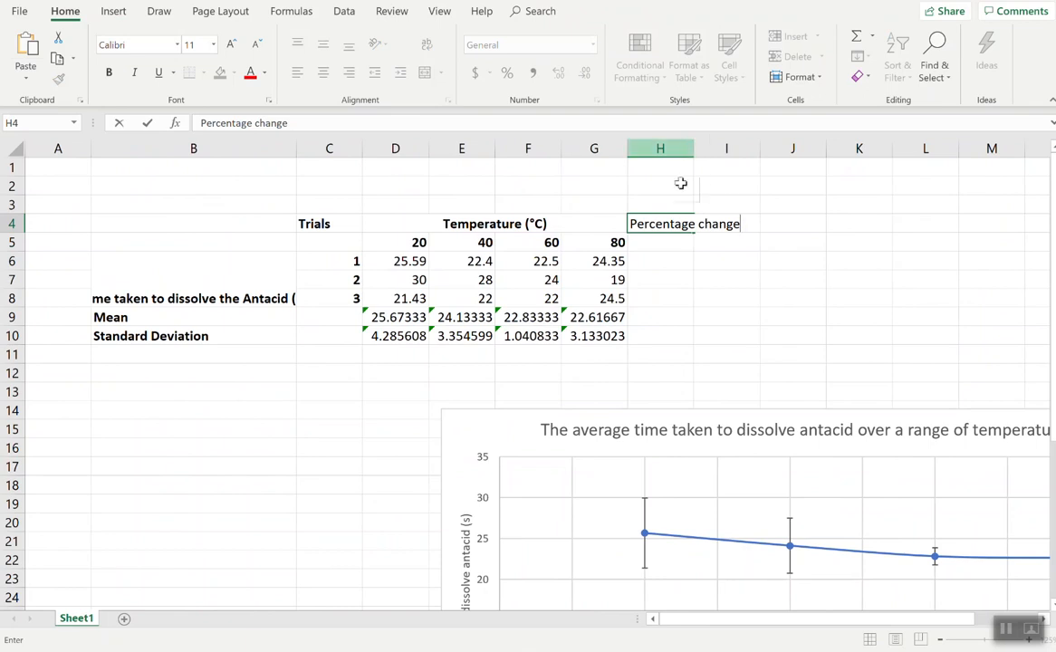
{"action": "left_click", "coordinate": [668, 278]}
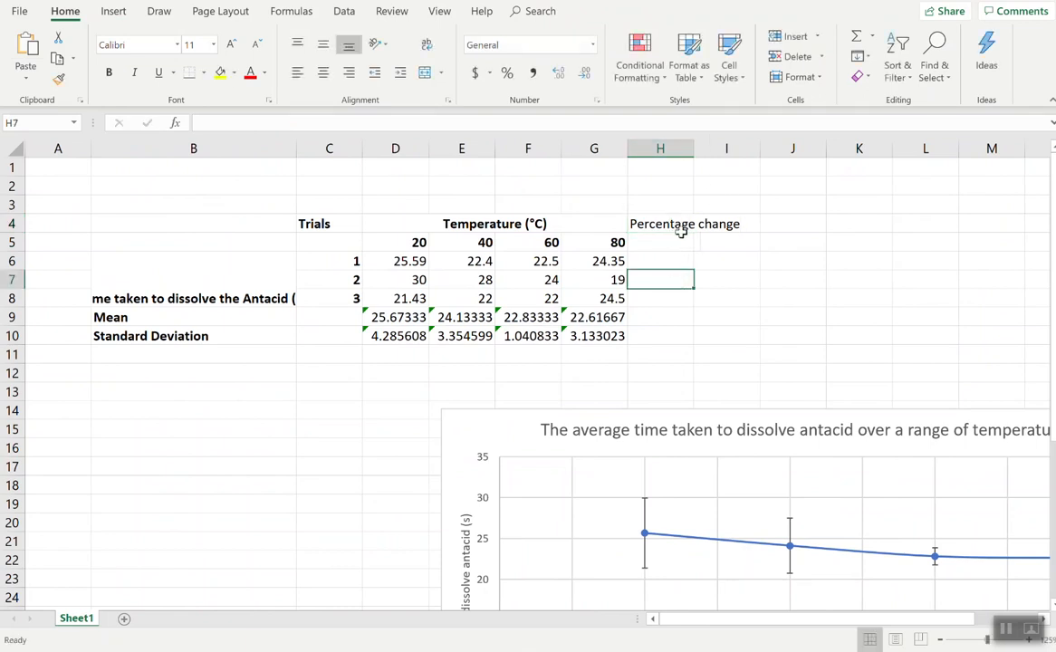
Step: Fit the width of column H to its heading and make the heading in H4 bold
{"action": "double_click", "coordinate": [694, 149]}
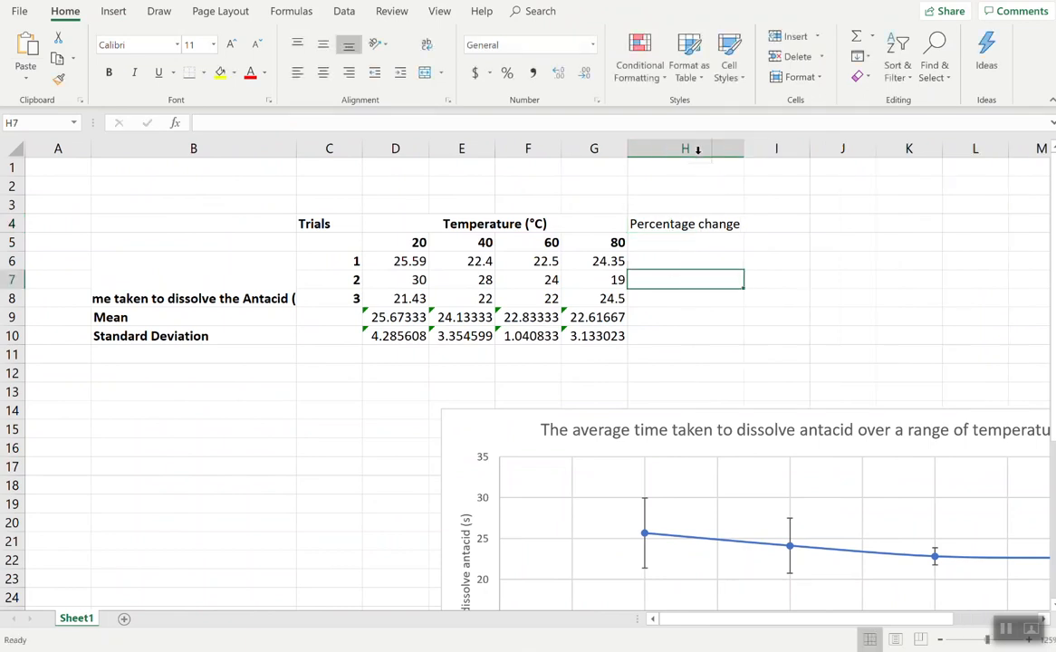
{"action": "left_click", "coordinate": [689, 227]}
{"action": "key", "text": "ctrl+b"}
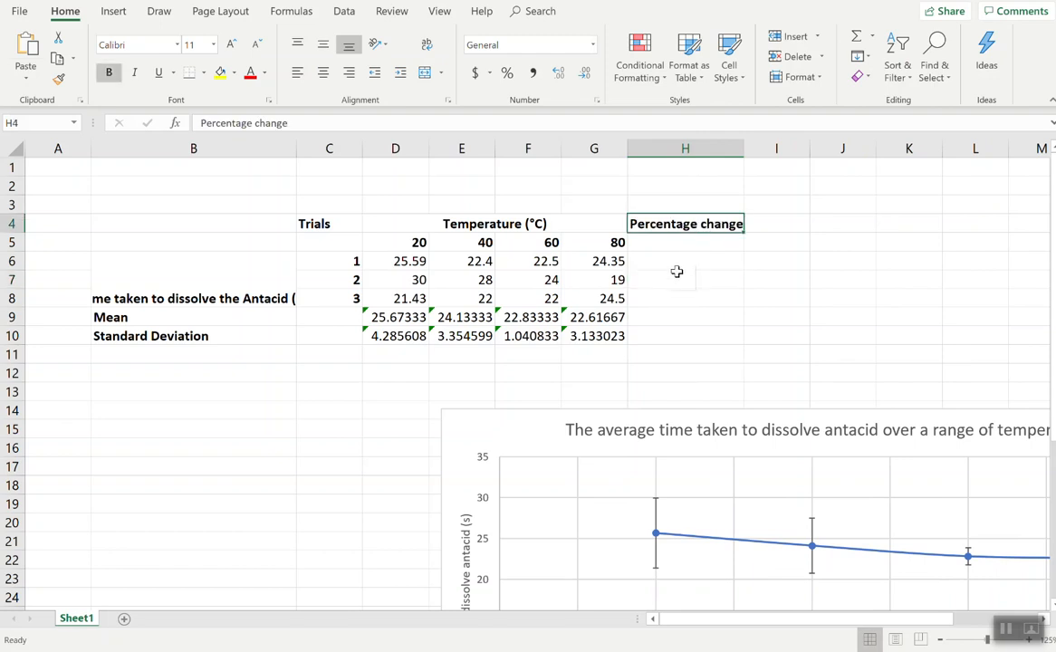
{"action": "left_click", "coordinate": [680, 259]}
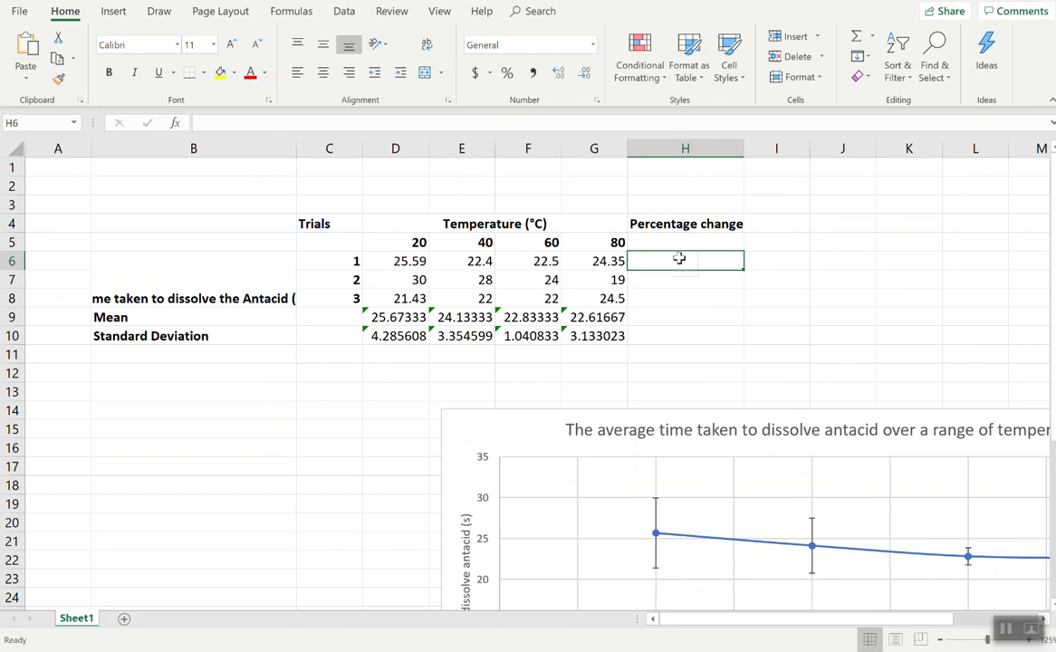
{"action": "left_click", "coordinate": [409, 262]}
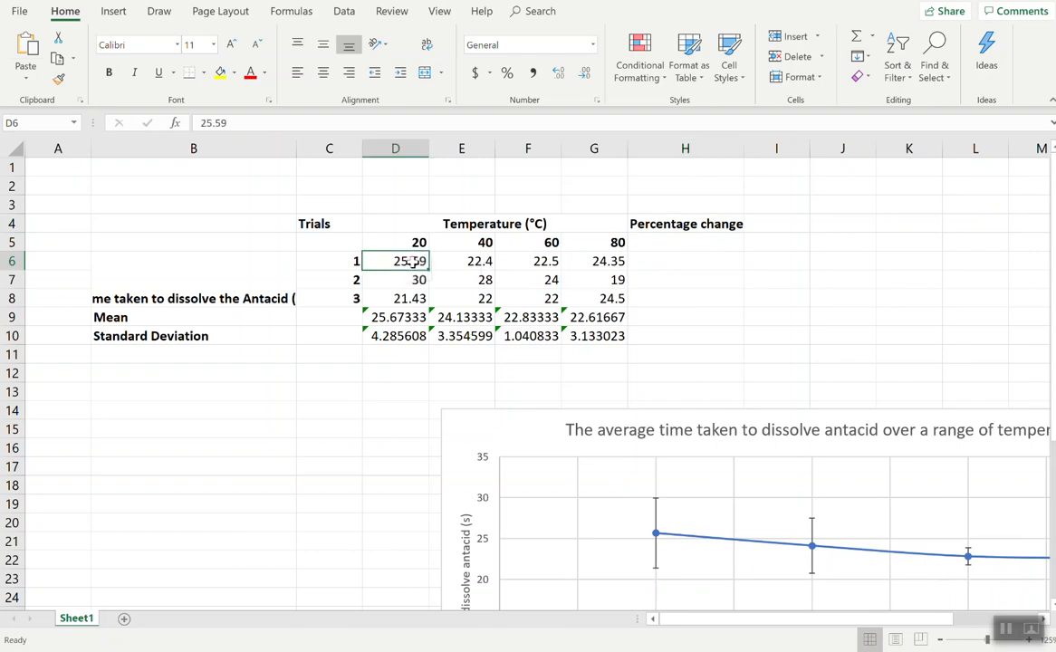
{"action": "left_click", "coordinate": [613, 261]}
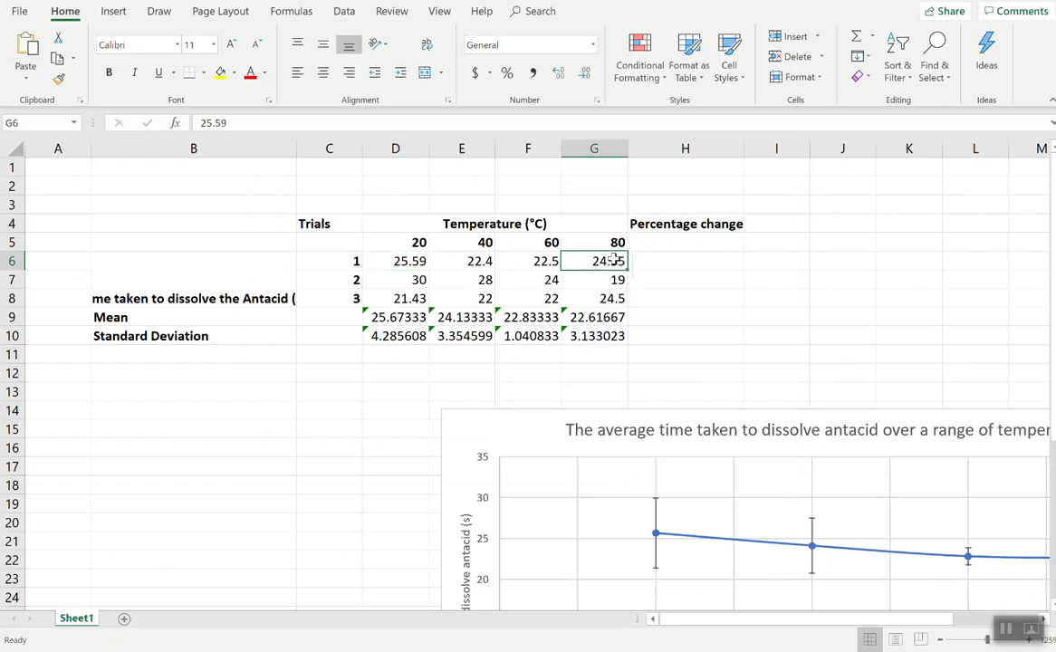
{"action": "left_click", "coordinate": [669, 261]}
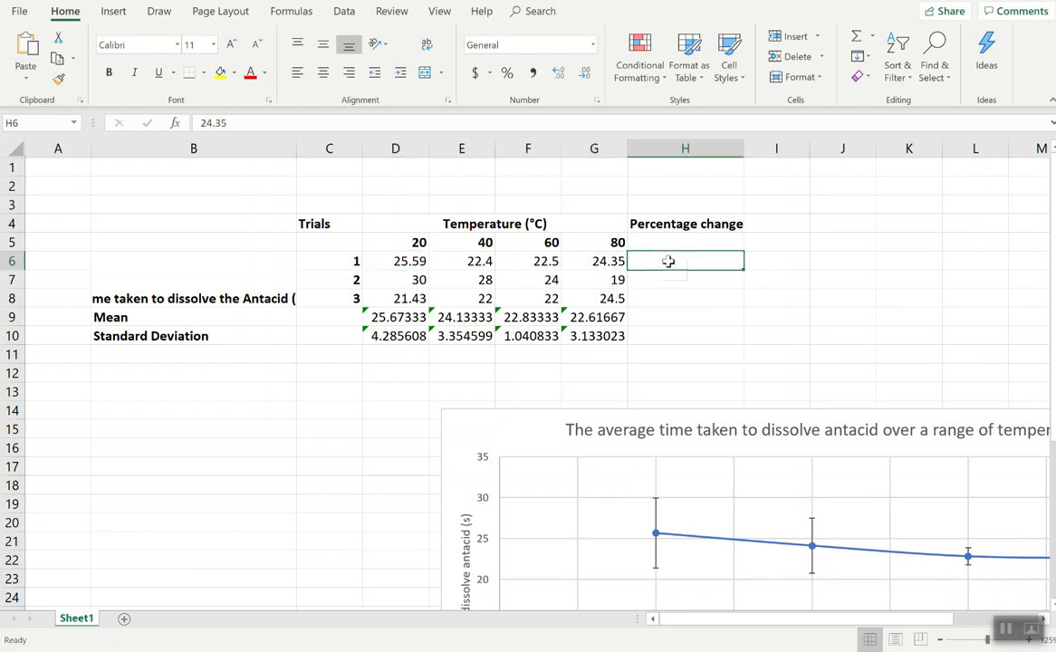
{"action": "left_click", "coordinate": [405, 120]}
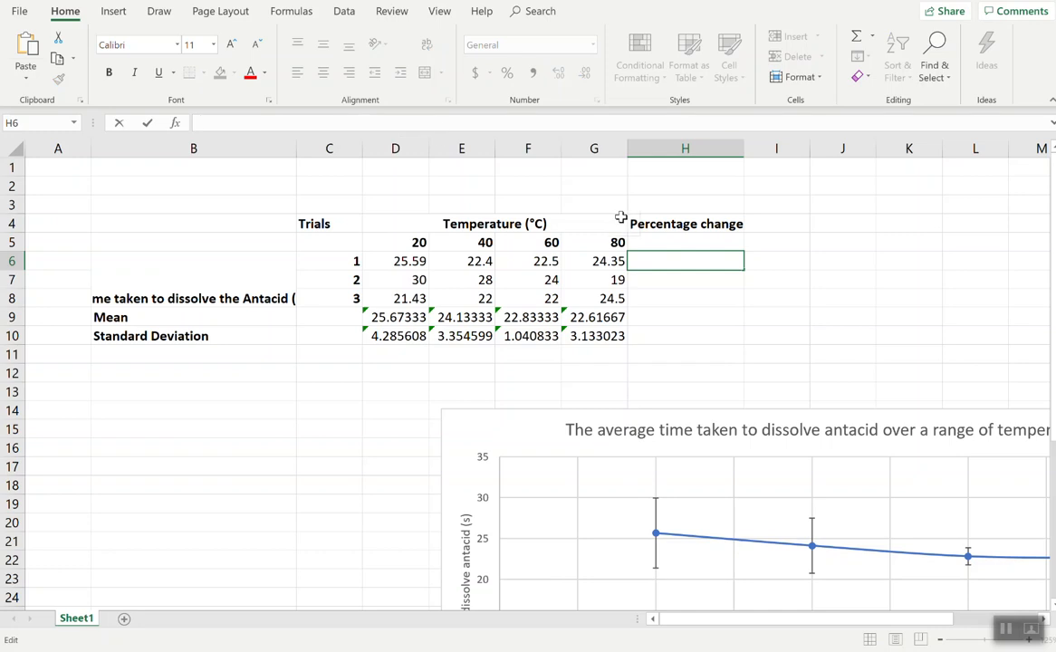
Step: Extend the heading in H4 to "Percentage change between 20 and 80 (°C)" and fit column H to its width
{"action": "left_click", "coordinate": [736, 149]}
{"action": "left_click_drag", "start_coordinate": [742, 152], "coordinate": [748, 160]}
{"action": "left_click", "coordinate": [742, 222]}
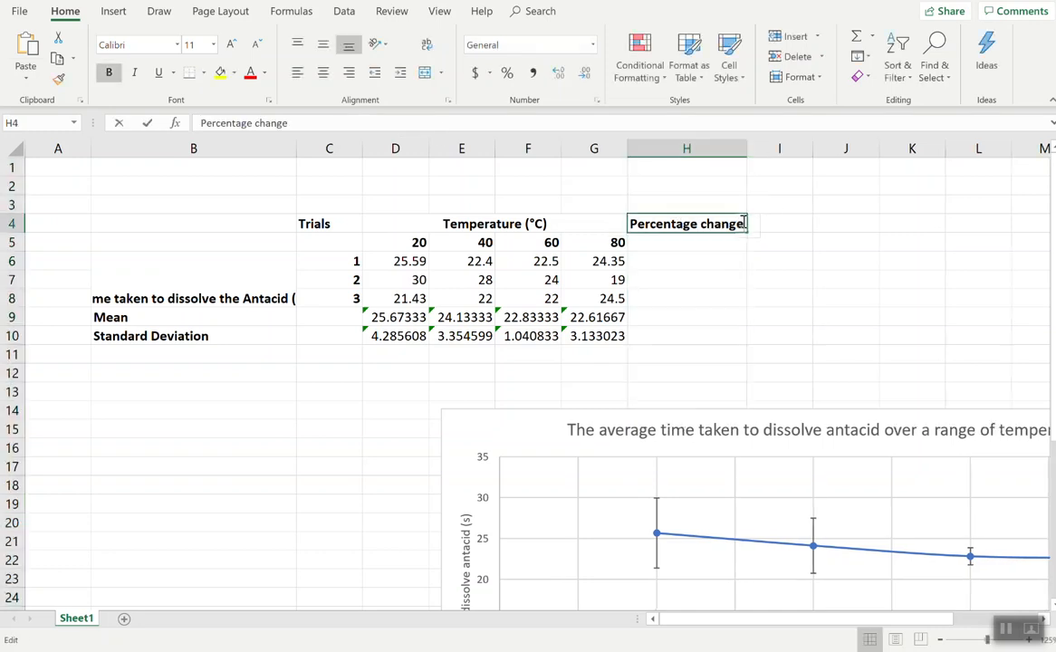
{"action": "double_click", "coordinate": [742, 222]}
{"action": "type", "text": "betwee"}
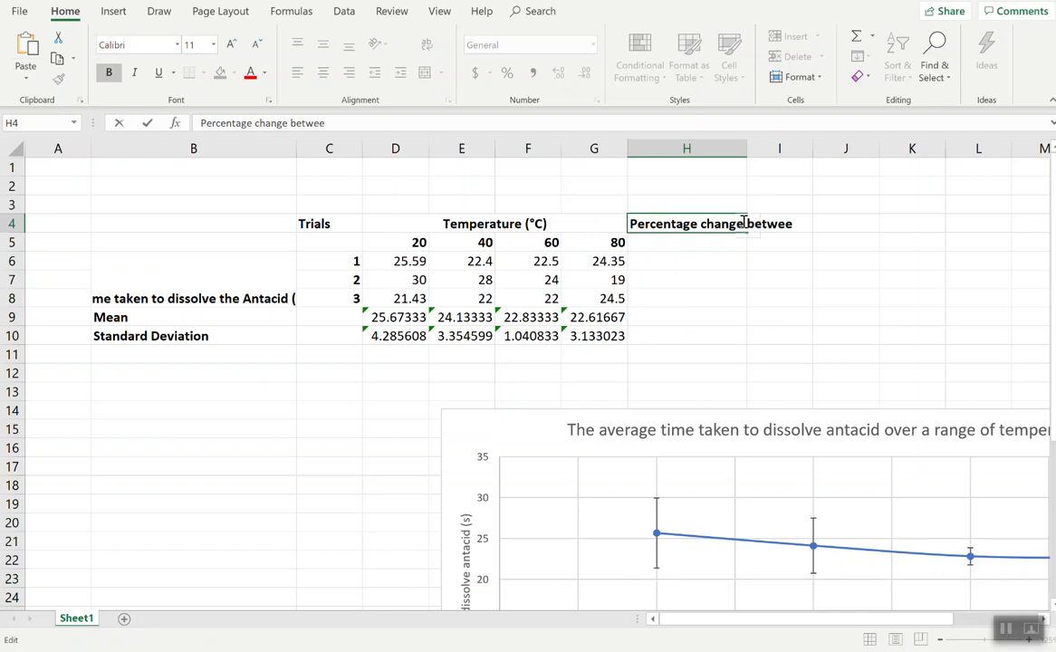
{"action": "type", "text": "n 20 and 80 (°C)"}
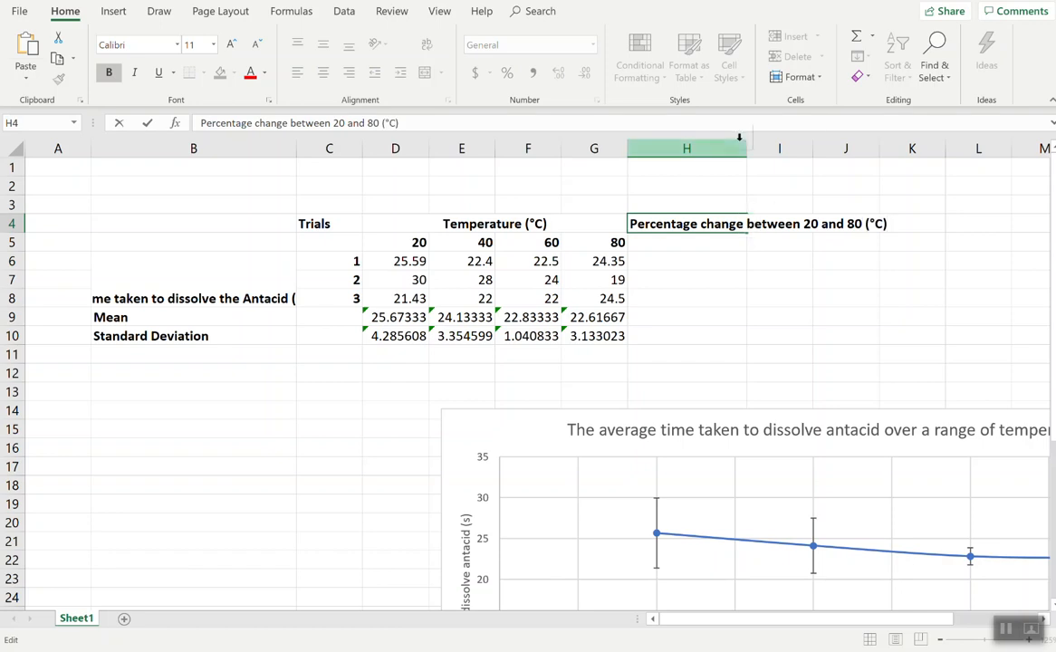
{"action": "left_click", "coordinate": [727, 213]}
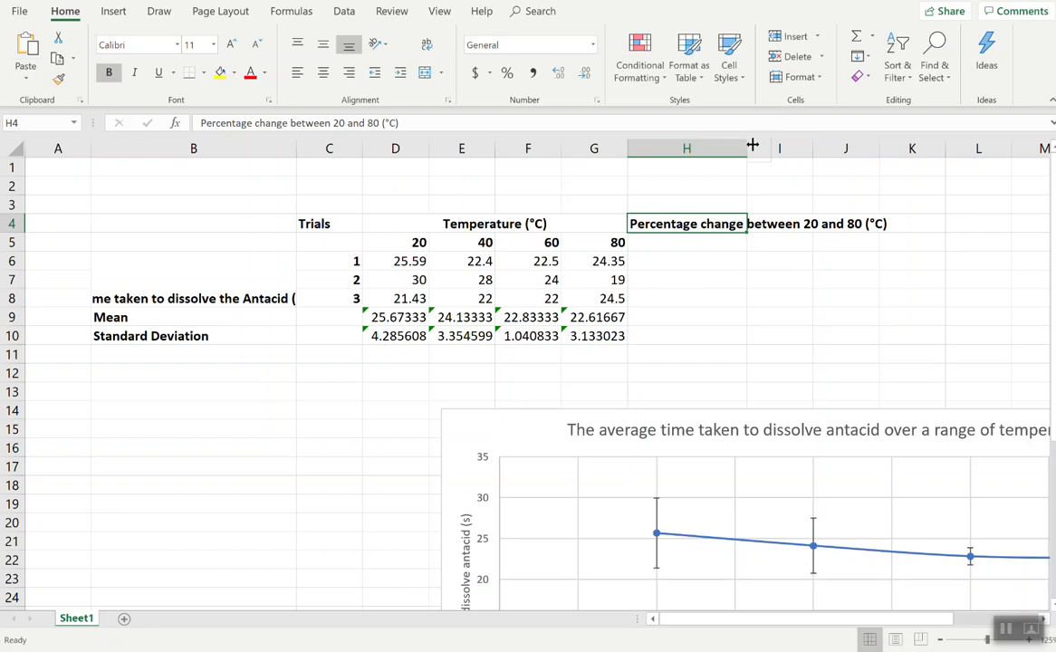
{"action": "double_click", "coordinate": [751, 146]}
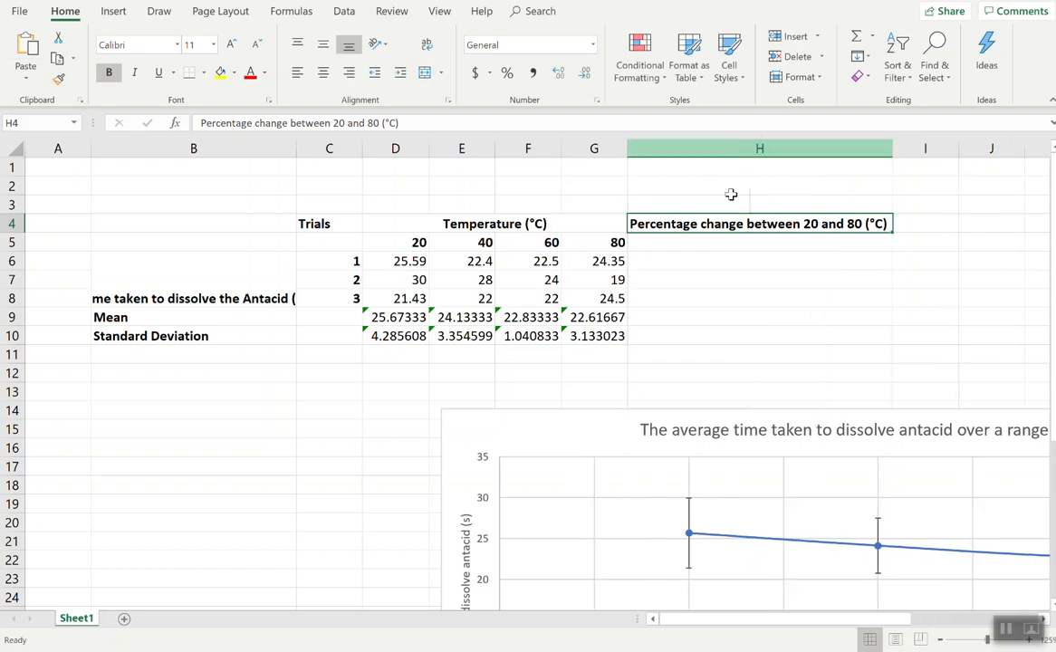
Step: Enter the percentage change formula =(D6-G6)/G6*100 for trial 1 in H6
{"action": "left_click", "coordinate": [709, 260]}
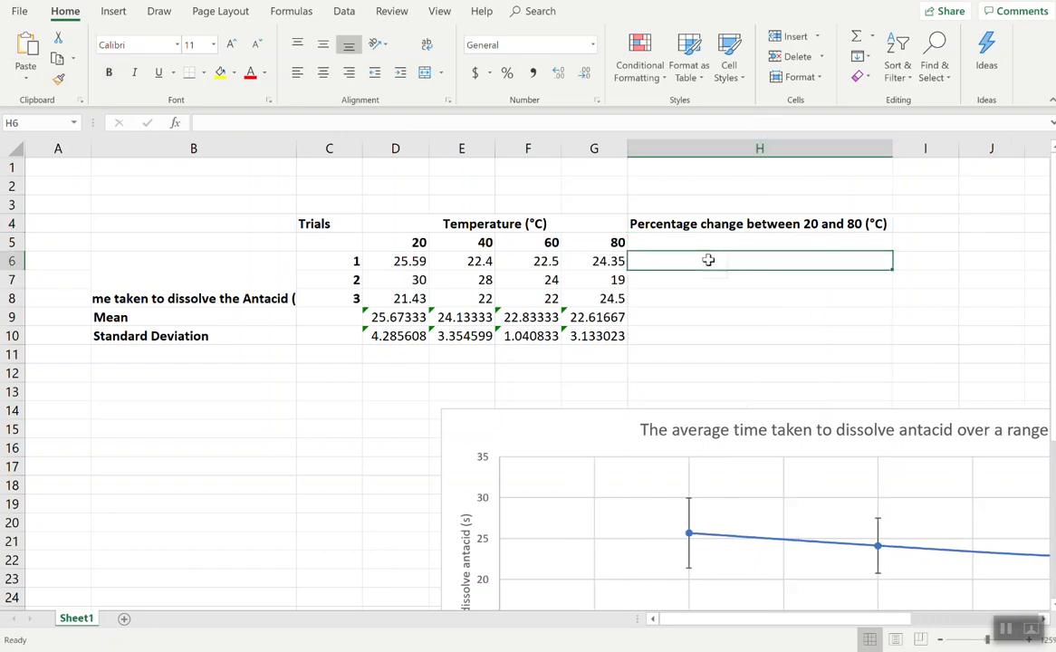
{"action": "left_click", "coordinate": [678, 118]}
{"action": "type", "text": "="}
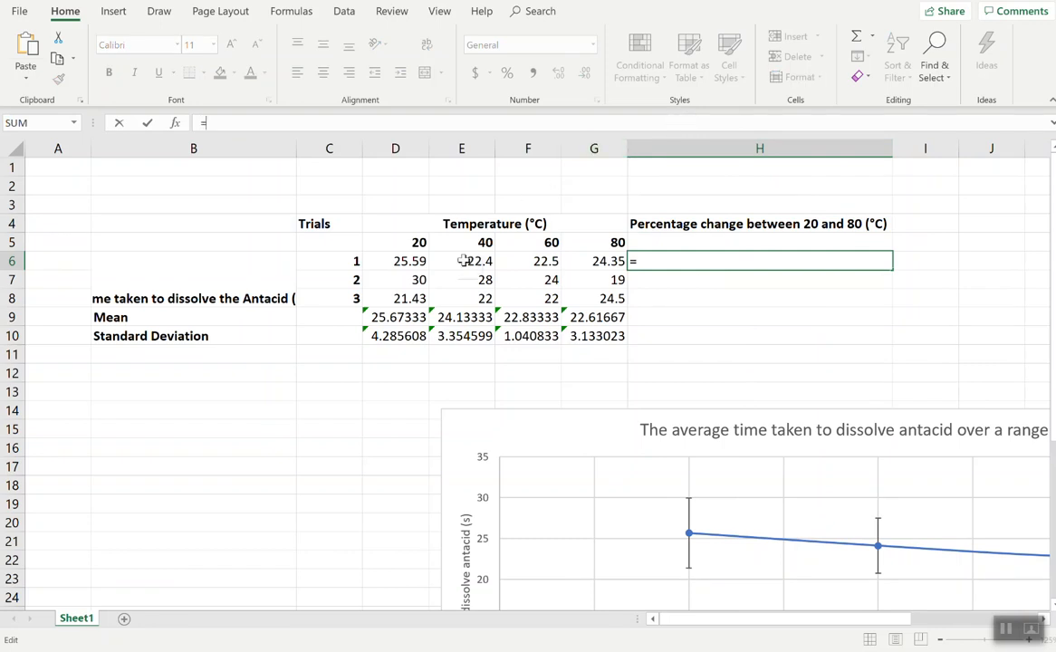
{"action": "left_click", "coordinate": [417, 261]}
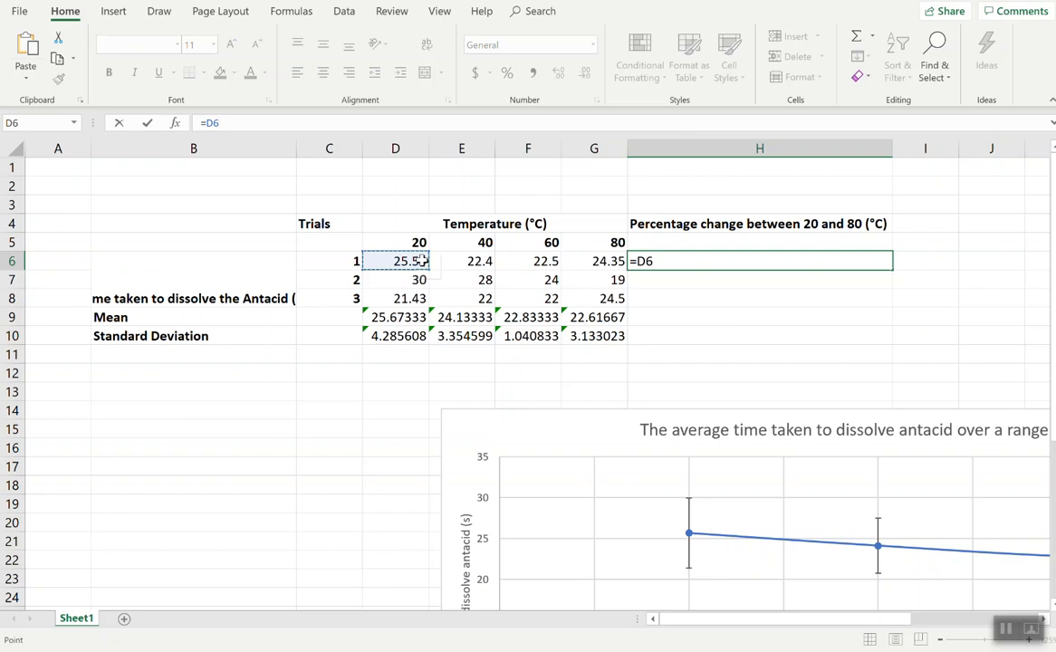
{"action": "key", "text": "BackSpace"}
{"action": "key", "text": "BackSpace"}
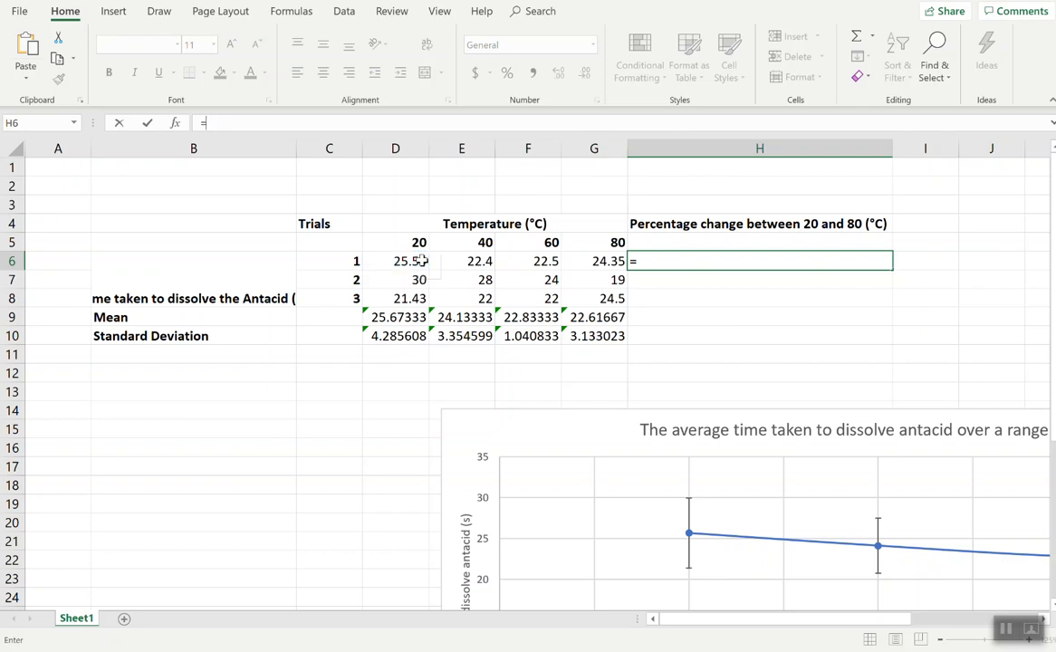
{"action": "type", "text": "("}
{"action": "left_click", "coordinate": [406, 260]}
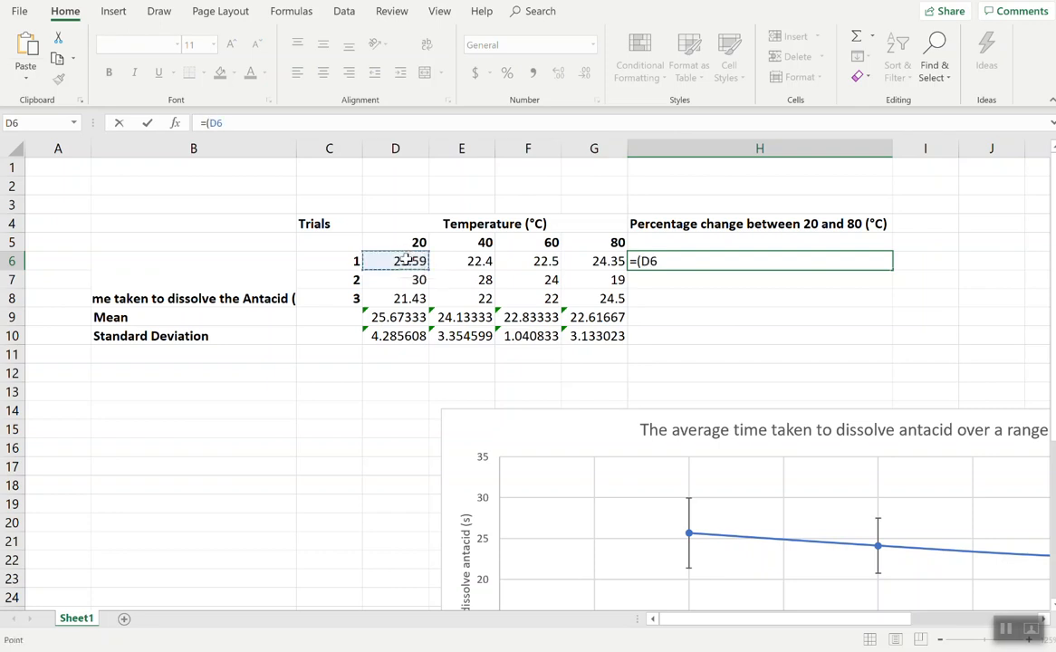
{"action": "type", "text": "-"}
{"action": "left_click", "coordinate": [609, 260]}
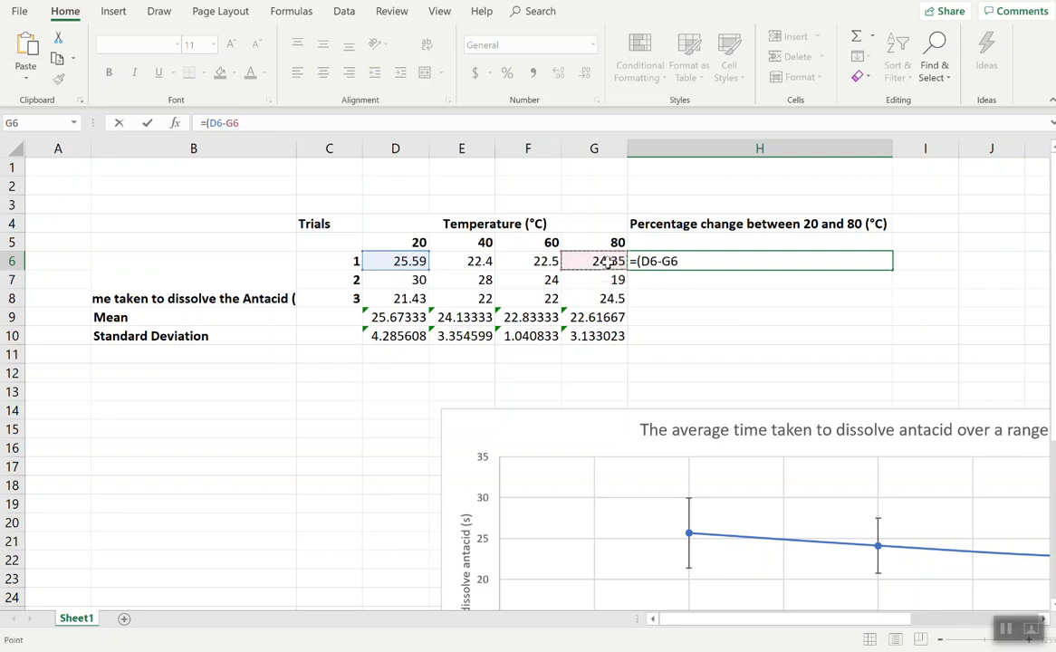
{"action": "type", "text": ")/"}
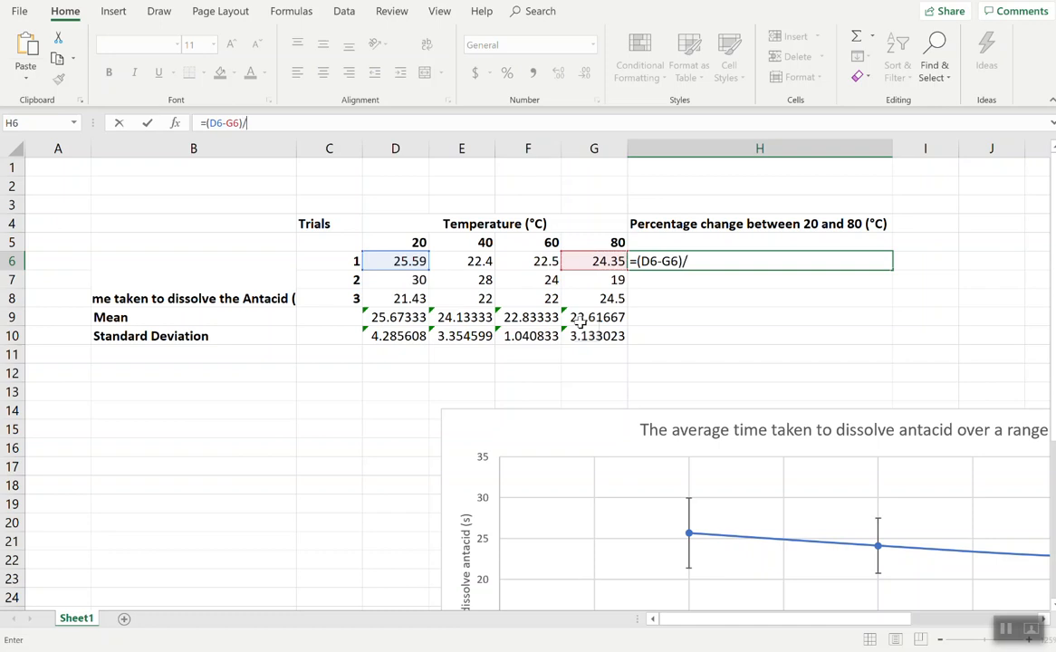
{"action": "left_click", "coordinate": [600, 260]}
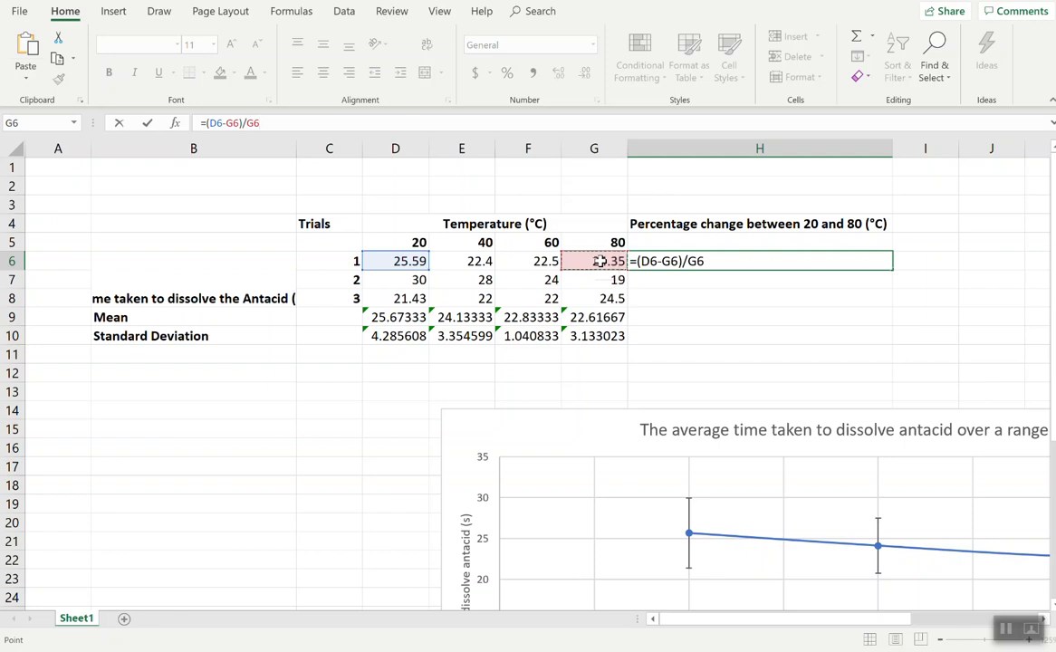
{"action": "type", "text": "*100"}
{"action": "key", "text": "Return"}
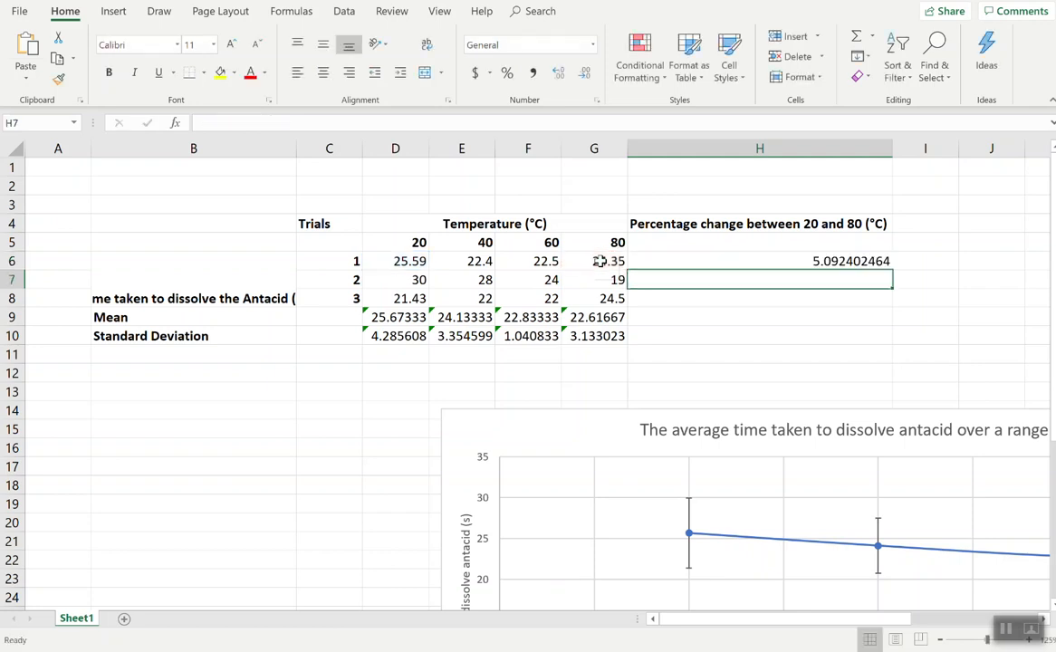
Step: Add parentheses around the division in the H6 formula so that it reads =((D6-G6)/G6)*100
{"action": "left_click", "coordinate": [761, 263]}
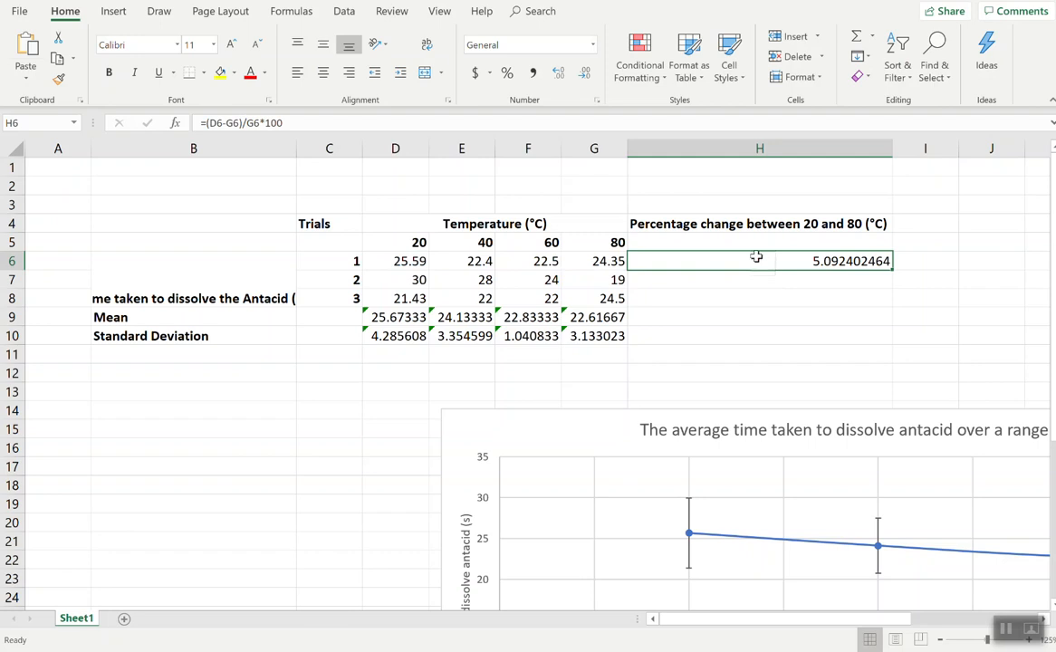
{"action": "left_click", "coordinate": [210, 125]}
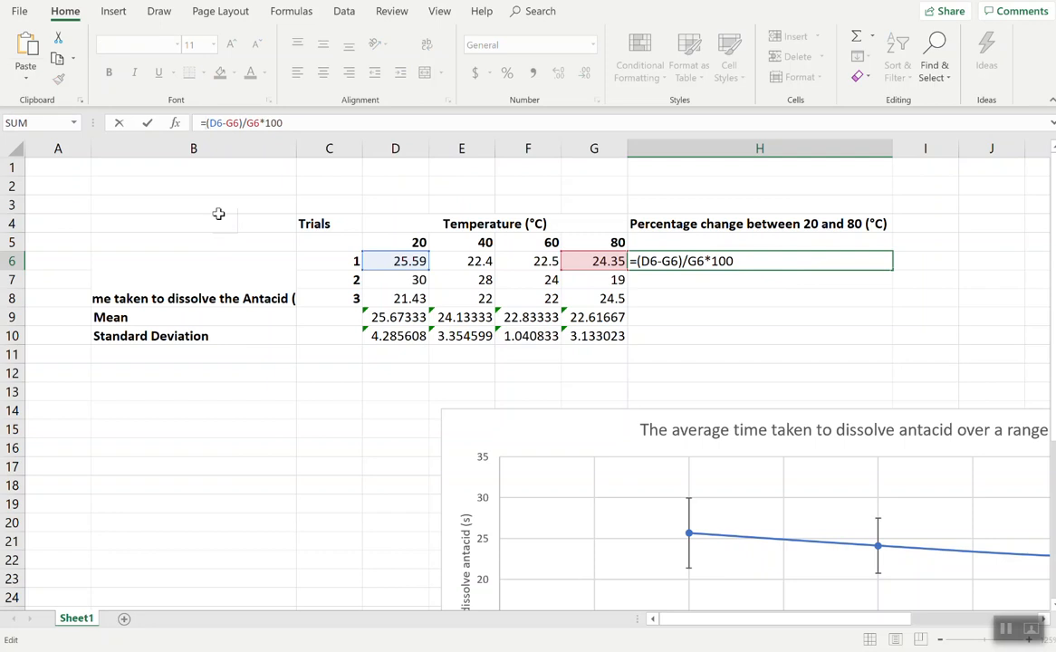
{"action": "type", "text": "("}
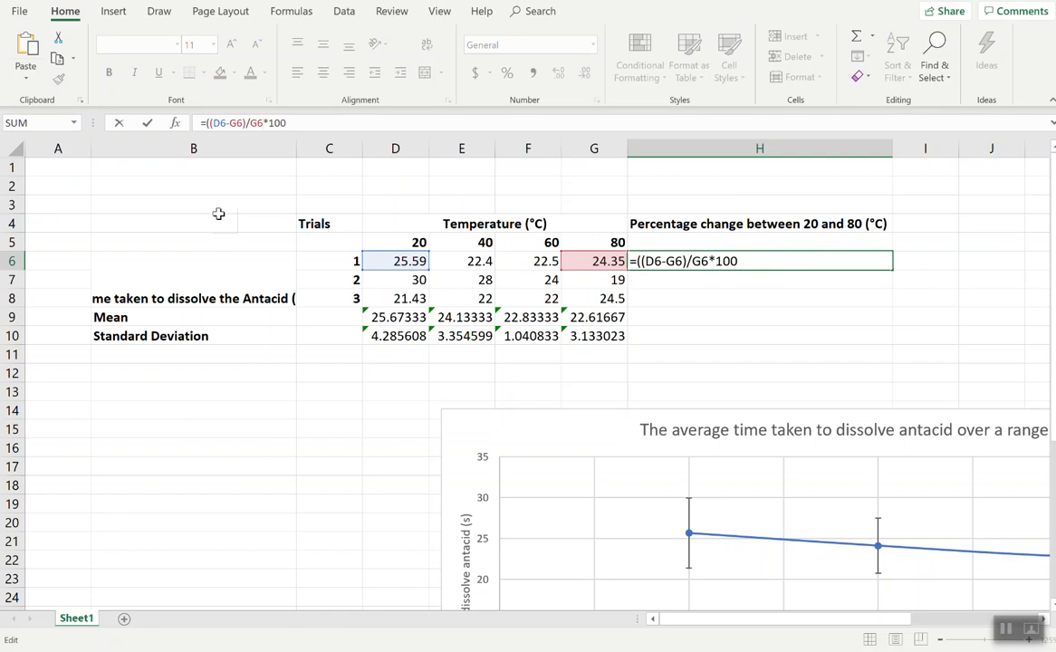
{"action": "type", "text": ")"}
{"action": "key", "text": "Return"}
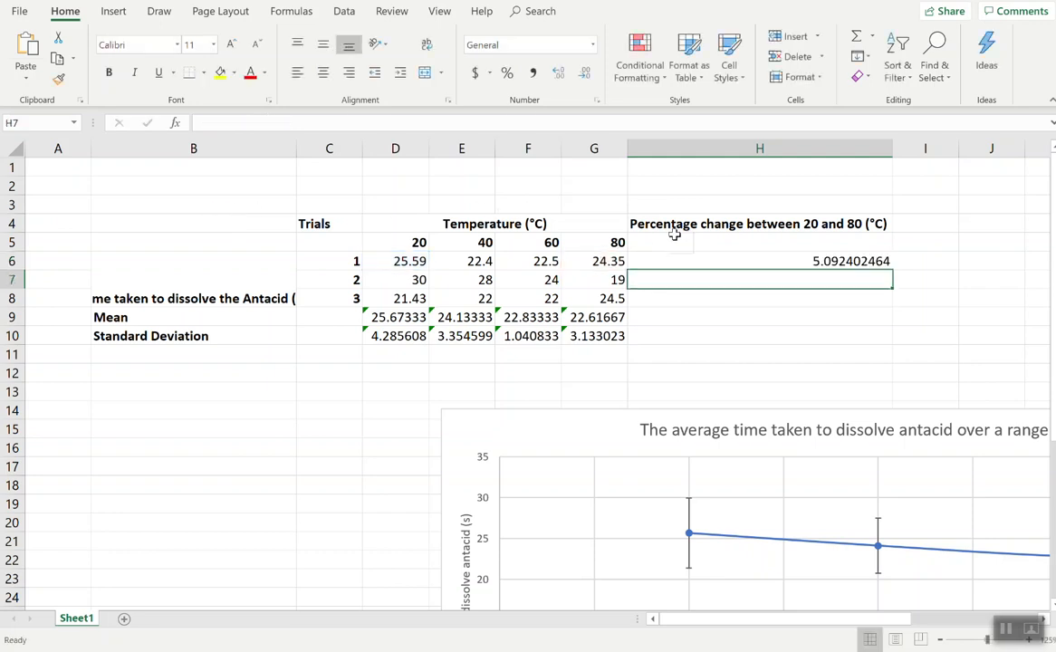
Step: Fill the percentage change formula from H6 down through H10, covering the remaining trials, Mean and Standard Deviation rows
{"action": "left_click", "coordinate": [718, 261]}
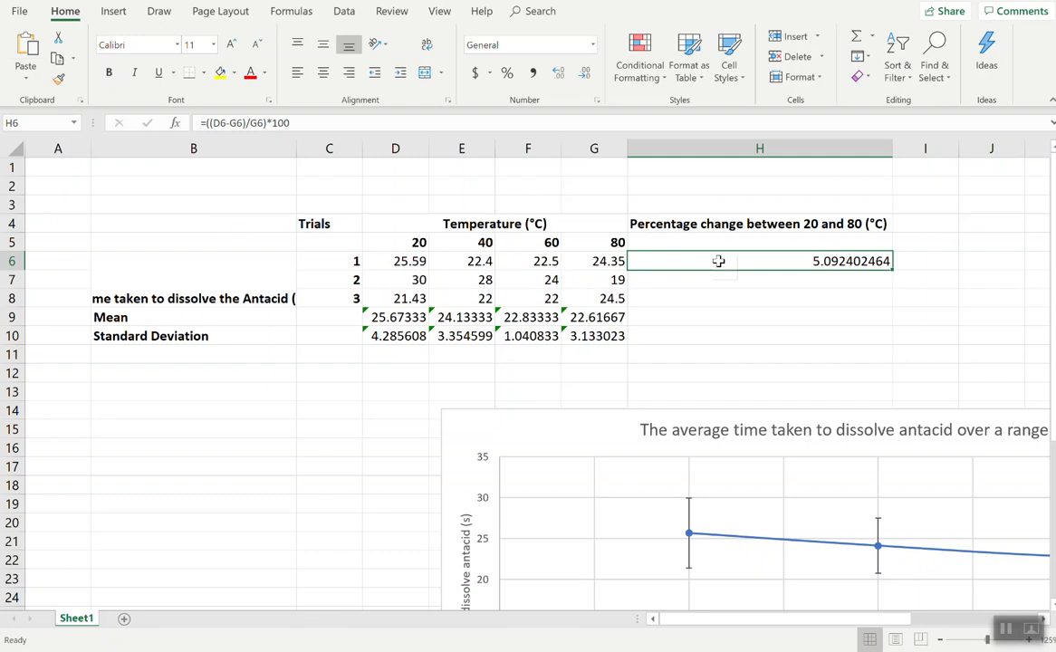
{"action": "left_click_drag", "start_coordinate": [892, 270], "coordinate": [889, 344]}
{"action": "left_click", "coordinate": [936, 321]}
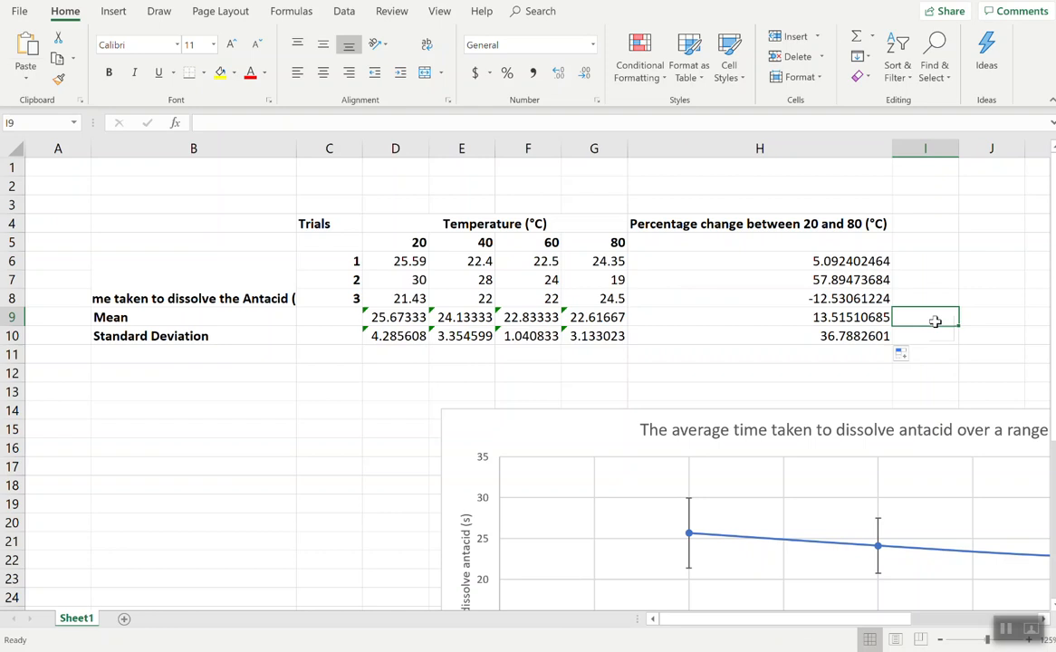
{"action": "left_click", "coordinate": [414, 261]}
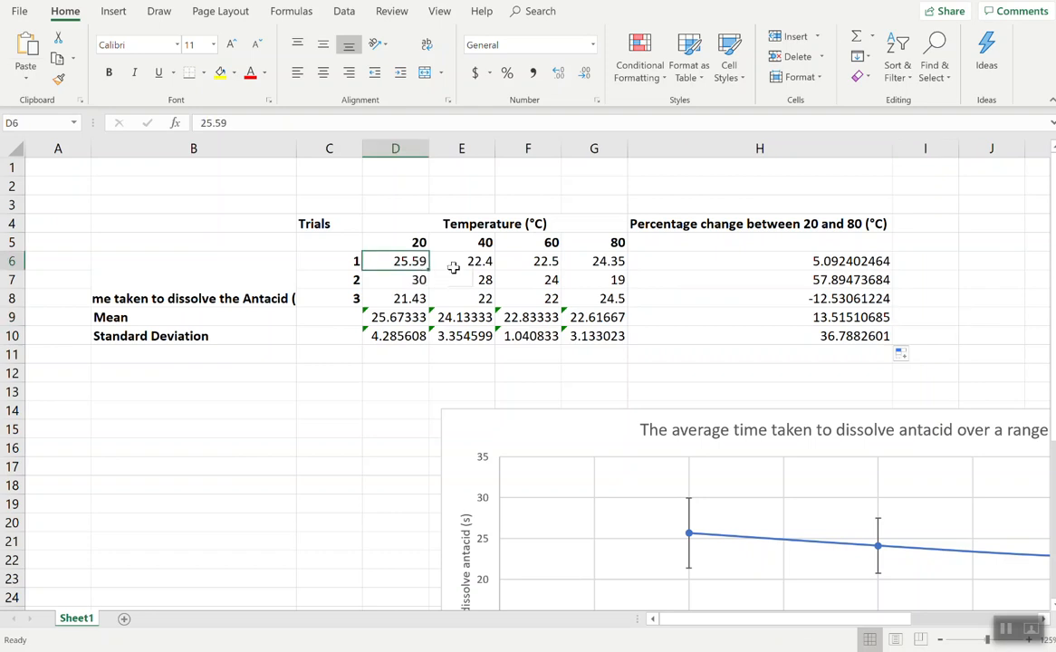
{"action": "left_click", "coordinate": [565, 257]}
{"action": "left_click", "coordinate": [402, 263]}
{"action": "left_click", "coordinate": [592, 262]}
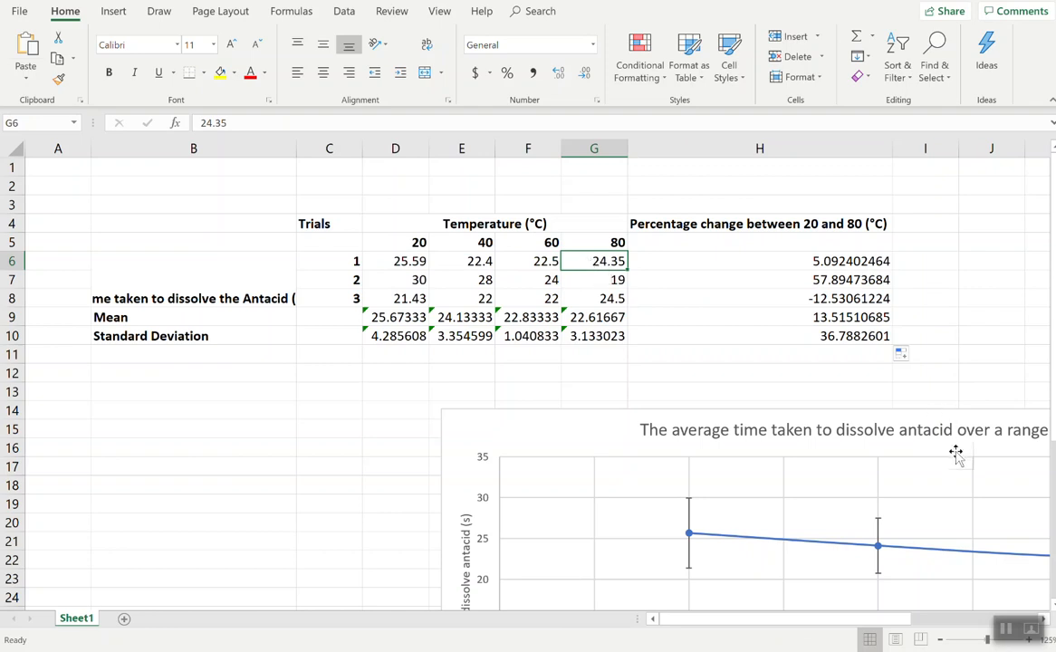
{"action": "scroll", "coordinate": [776, 401], "scroll_direction": "down", "scroll_amount": 2}
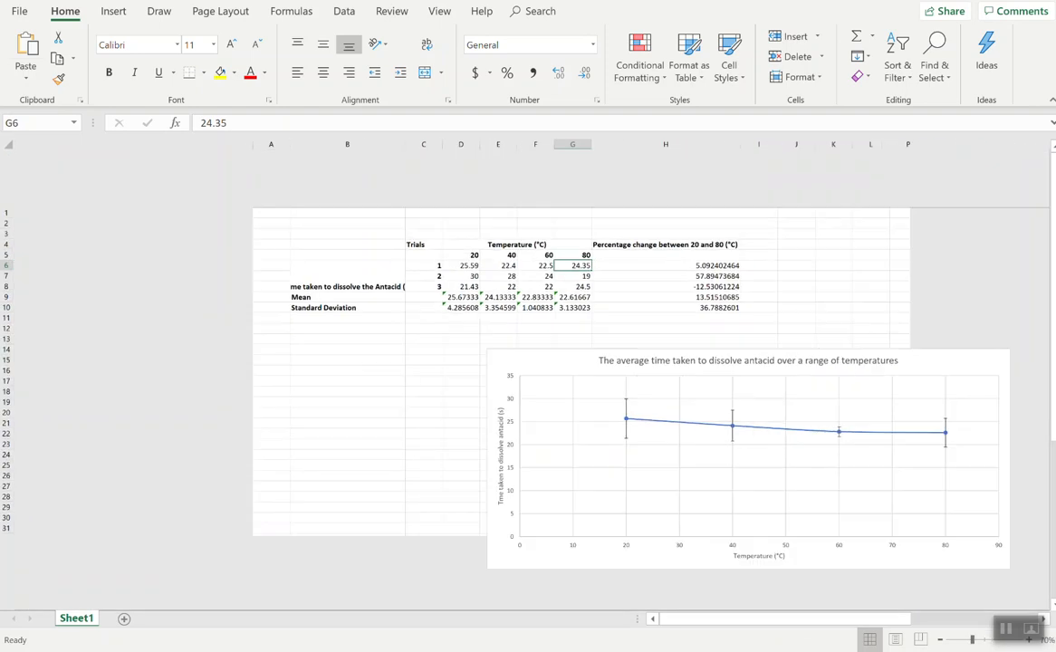